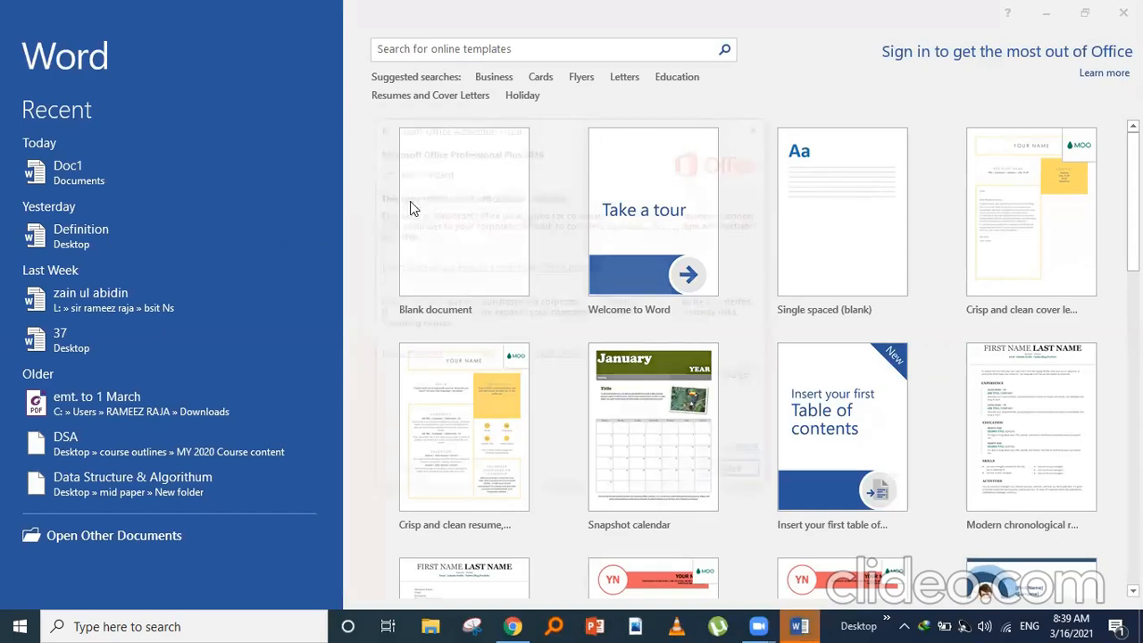
# - Close the Microsoft Office Activation Wizard notice on the start screen
pyautogui.click(759, 131)
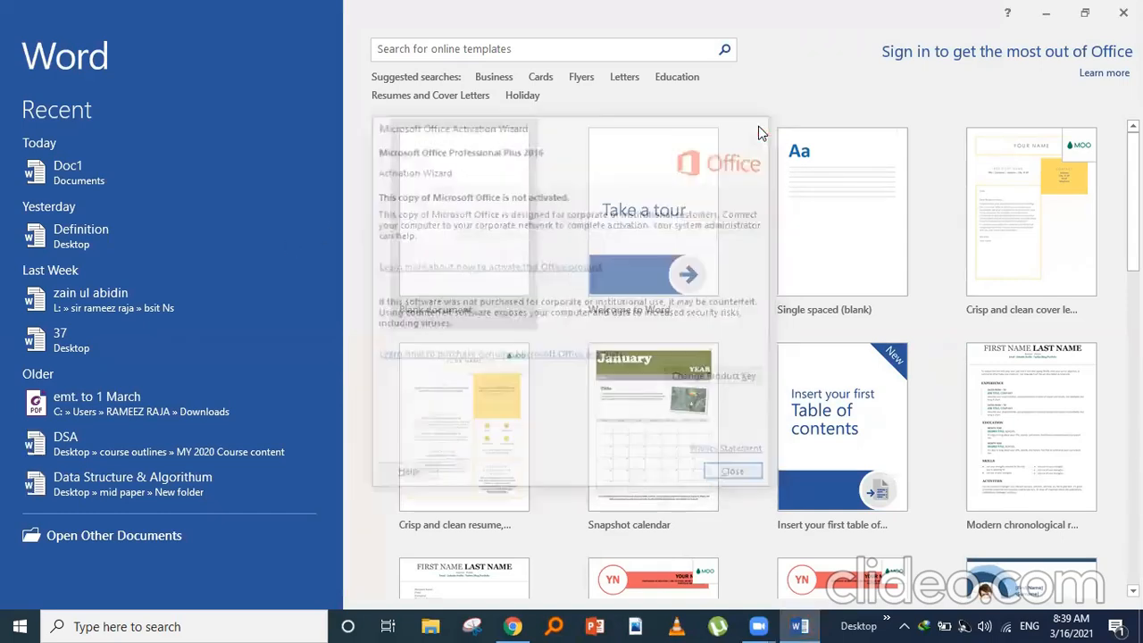
# - Create a blank document and type 'MS word Lecture 2' as its first line
pyautogui.click(425, 253)
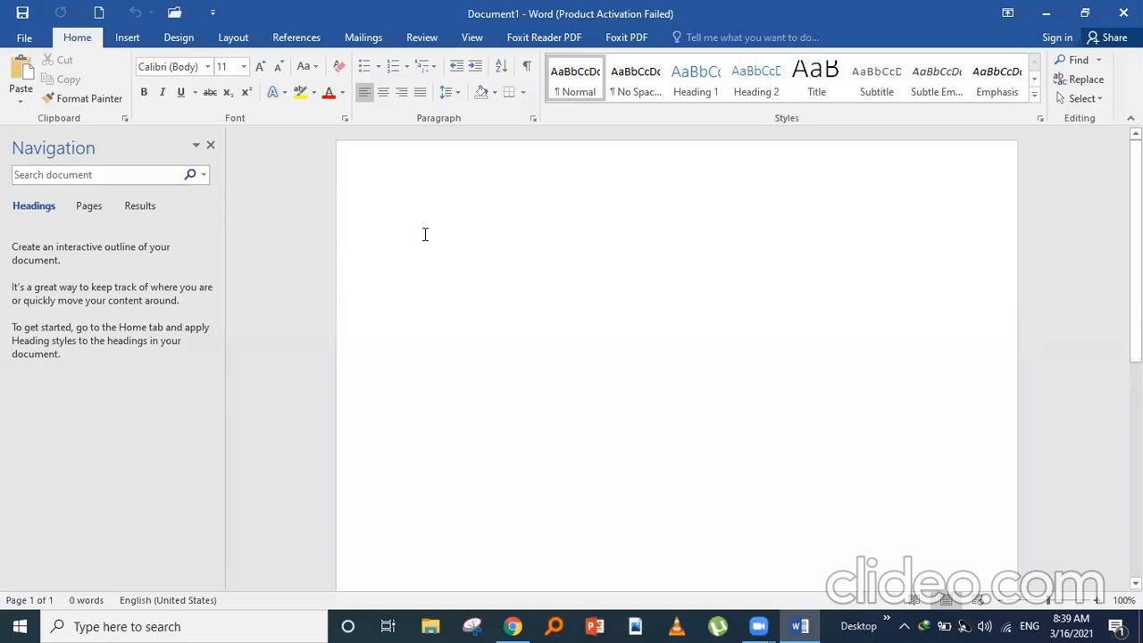
pyautogui.write('MS ')
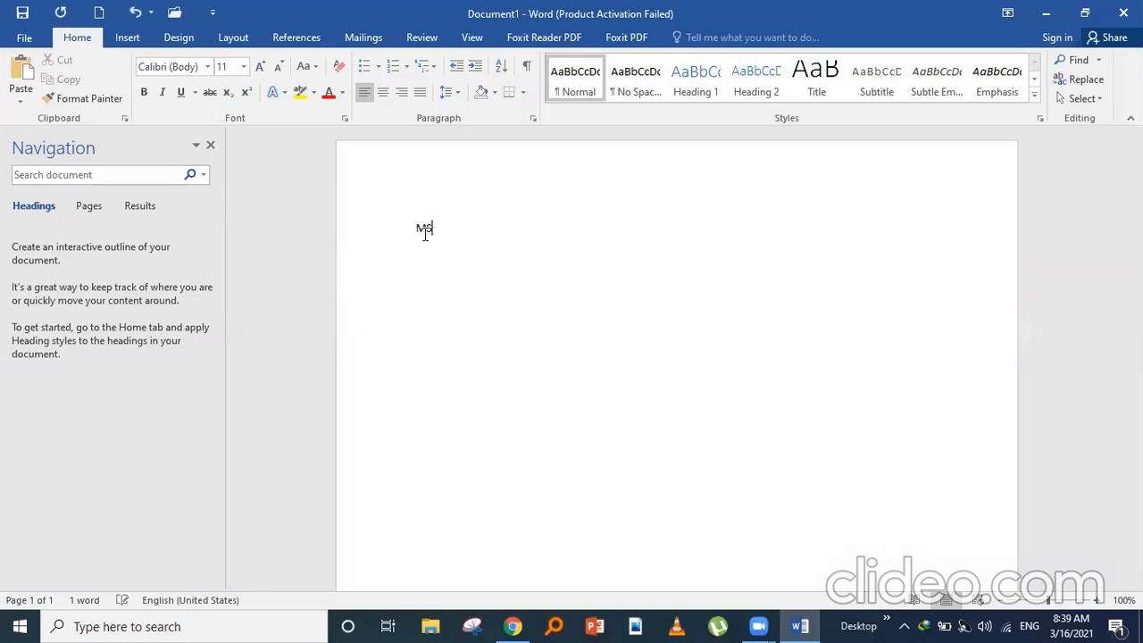
pyautogui.write('word Lec')
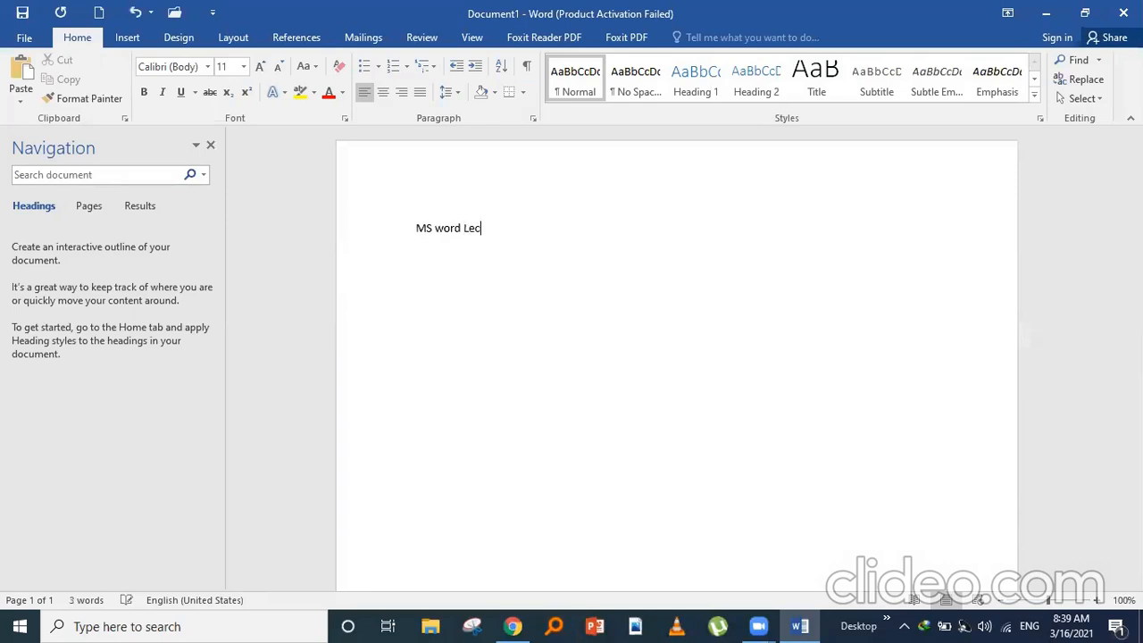
pyautogui.write('ture 2')
pyautogui.click(24, 38)
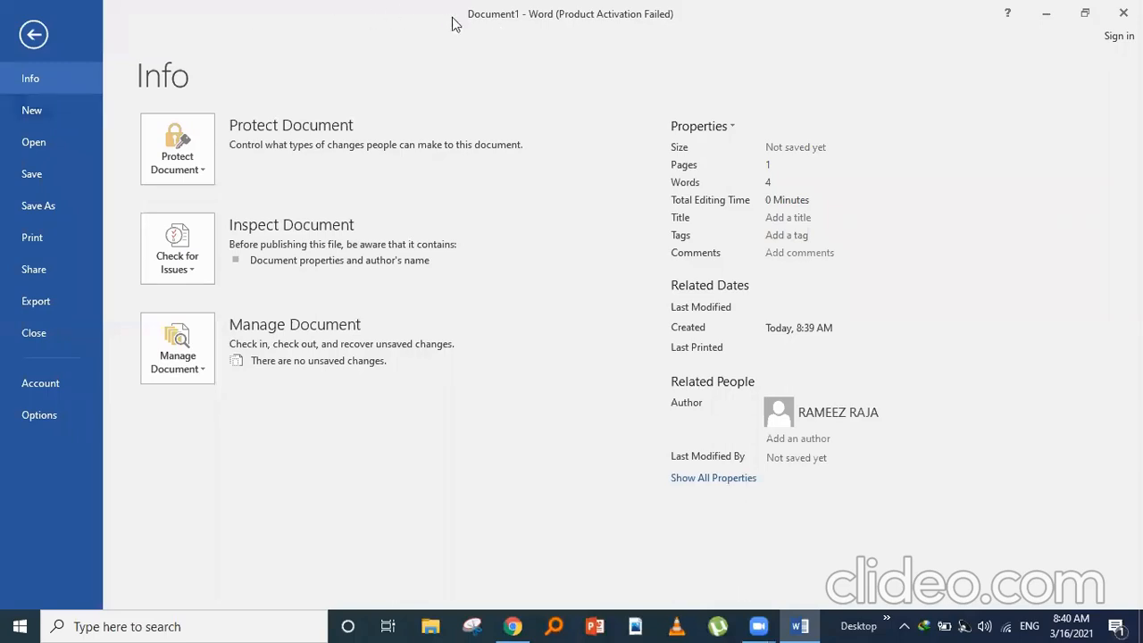
pyautogui.click(33, 34)
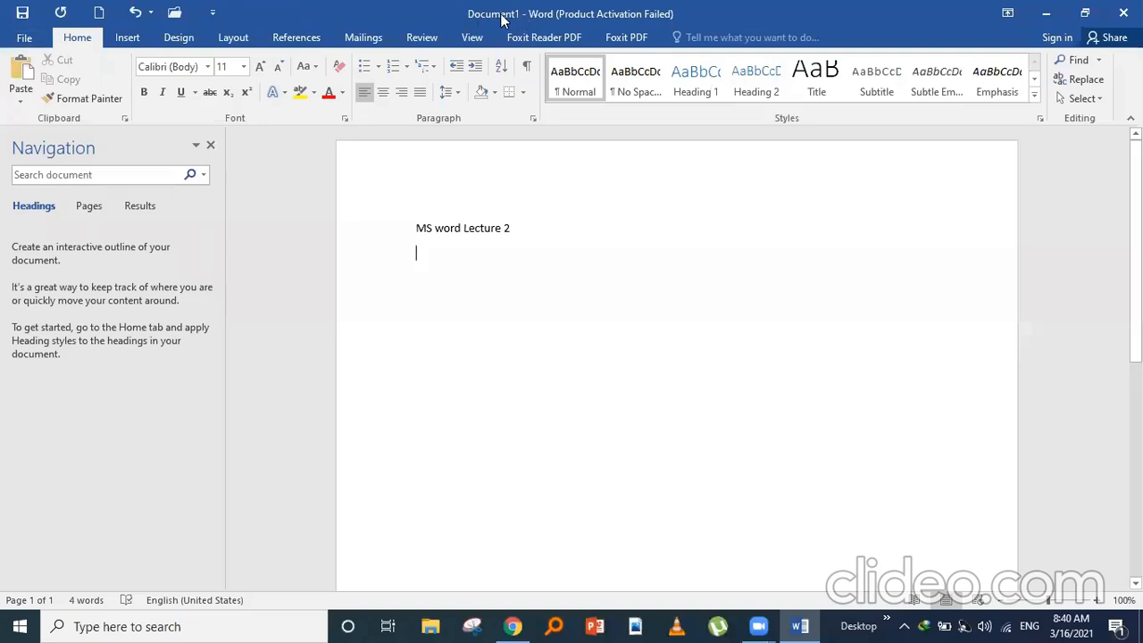
pyautogui.click(678, 70)
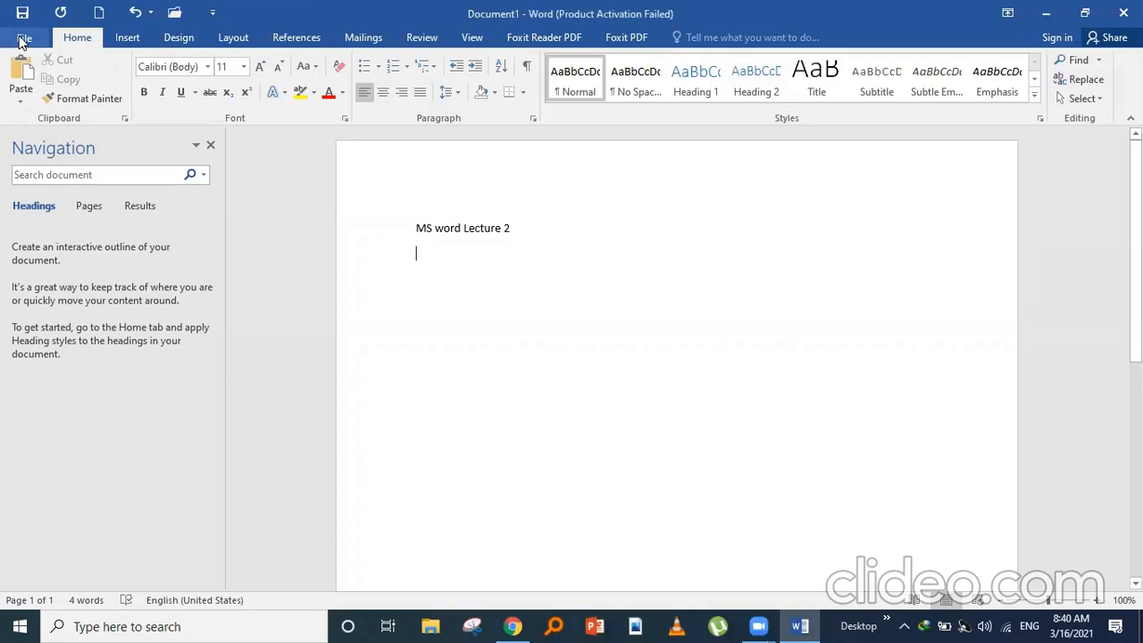
pyautogui.click(23, 37)
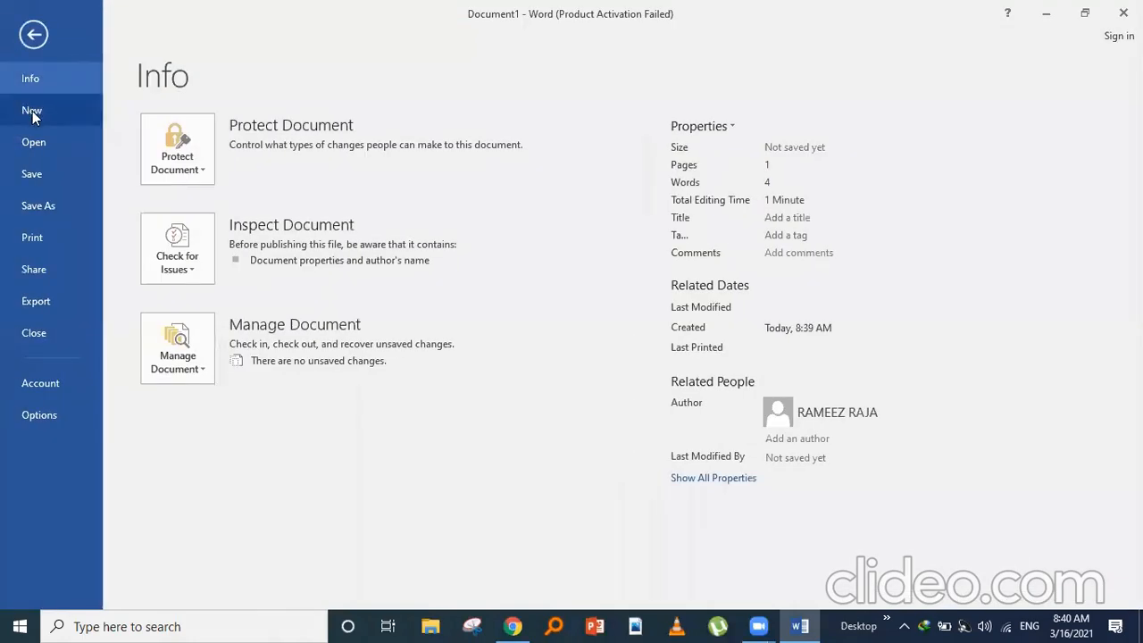
pyautogui.click(33, 111)
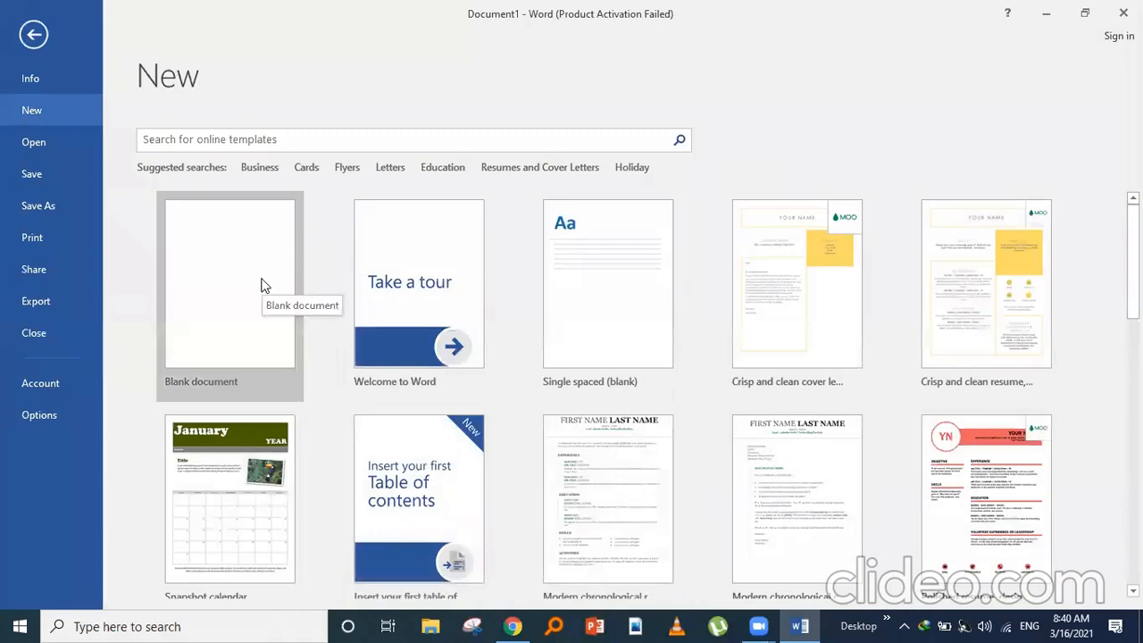
pyautogui.click(261, 285)
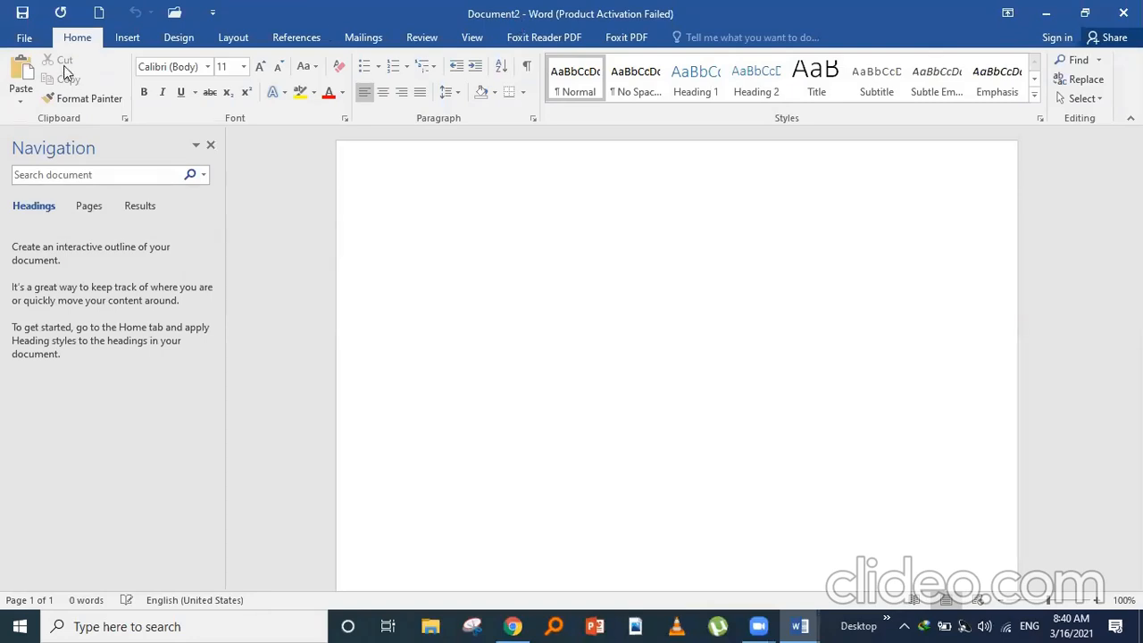
pyautogui.click(360, 40)
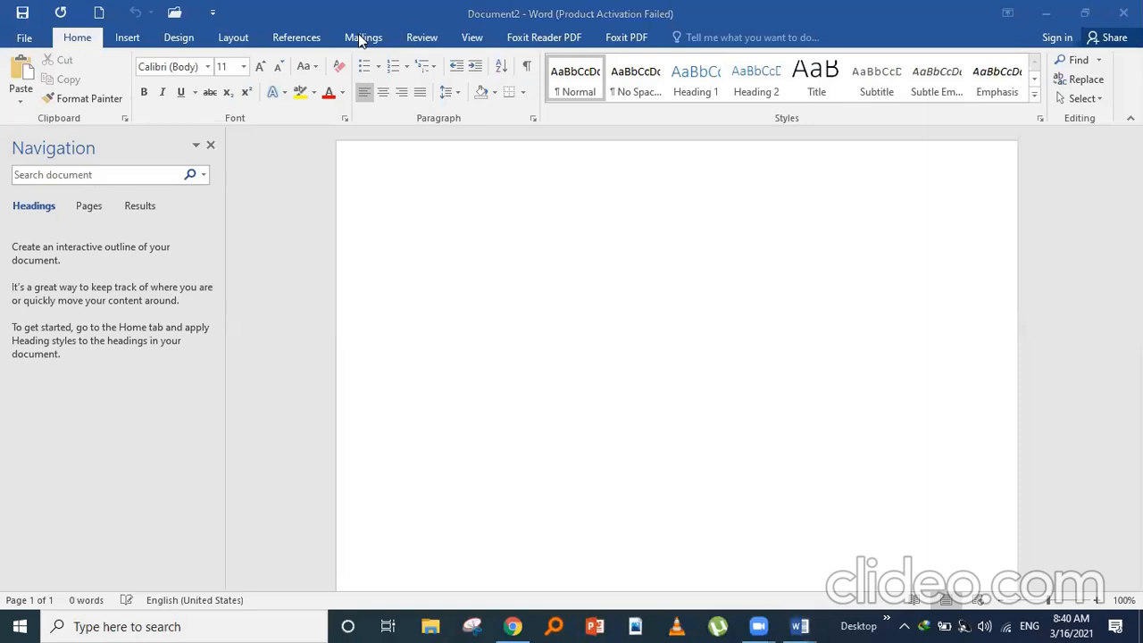
pyautogui.click(25, 45)
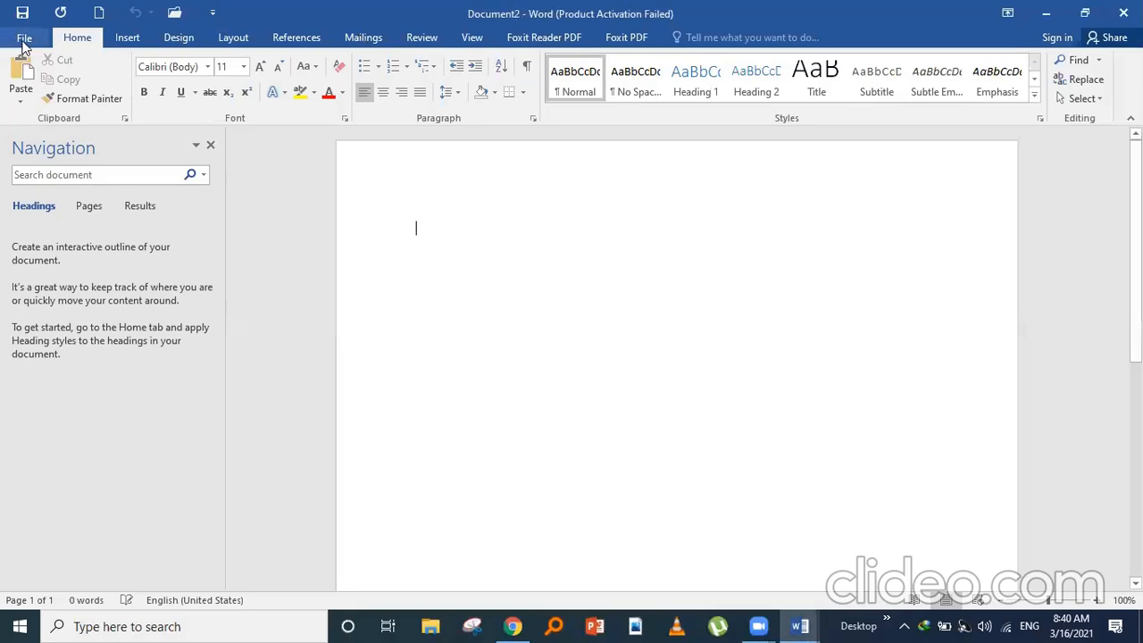
pyautogui.click(24, 45)
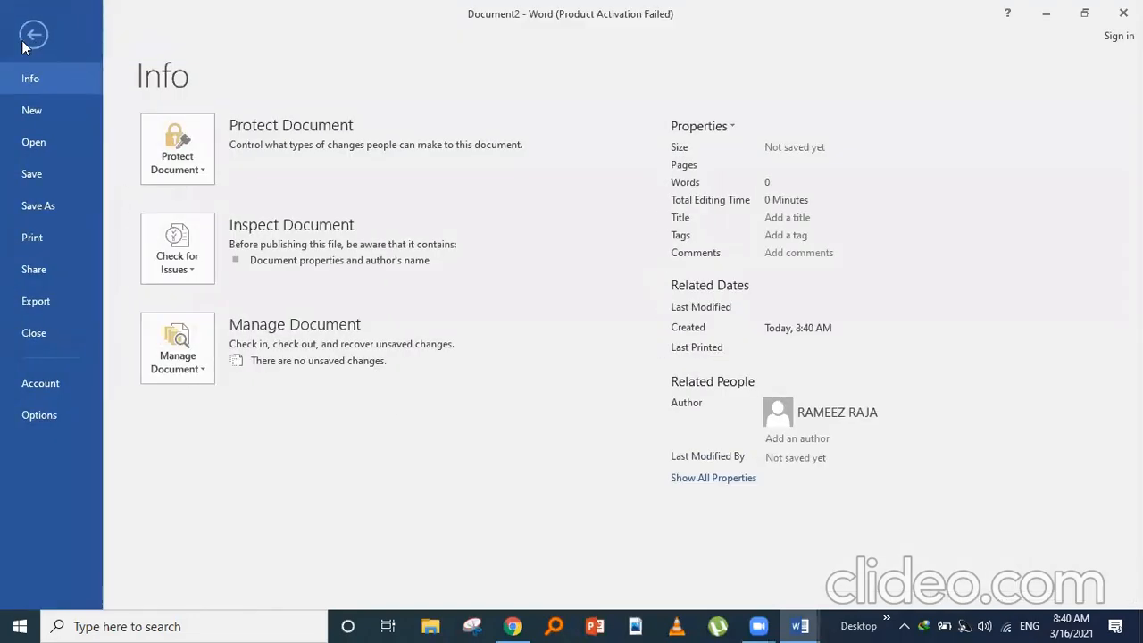
pyautogui.click(36, 36)
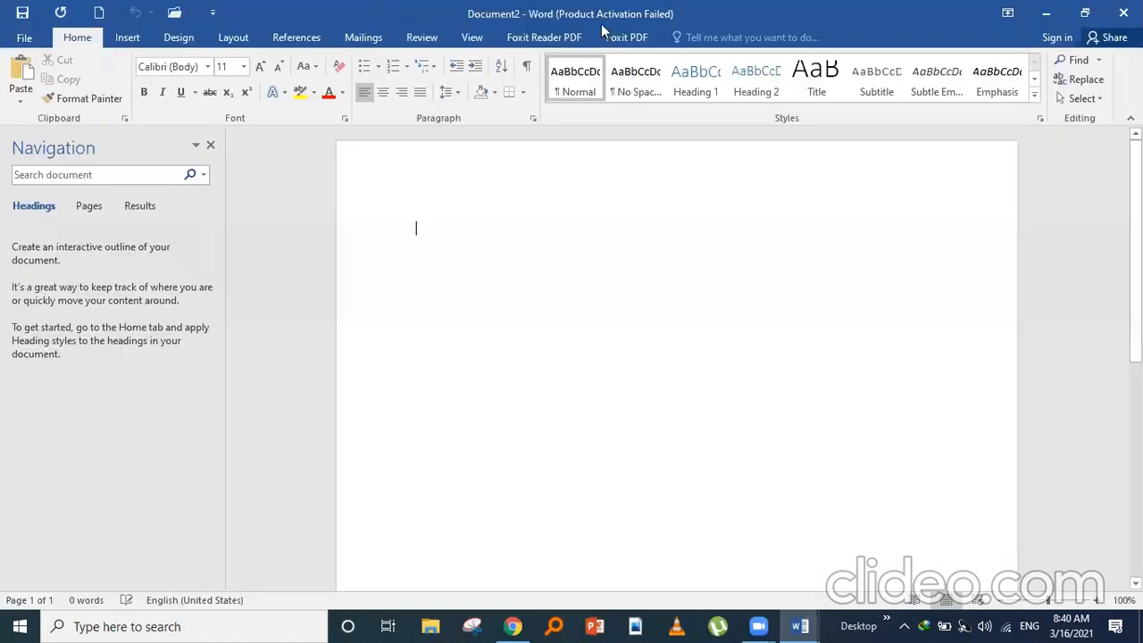
pyautogui.click(1124, 13)
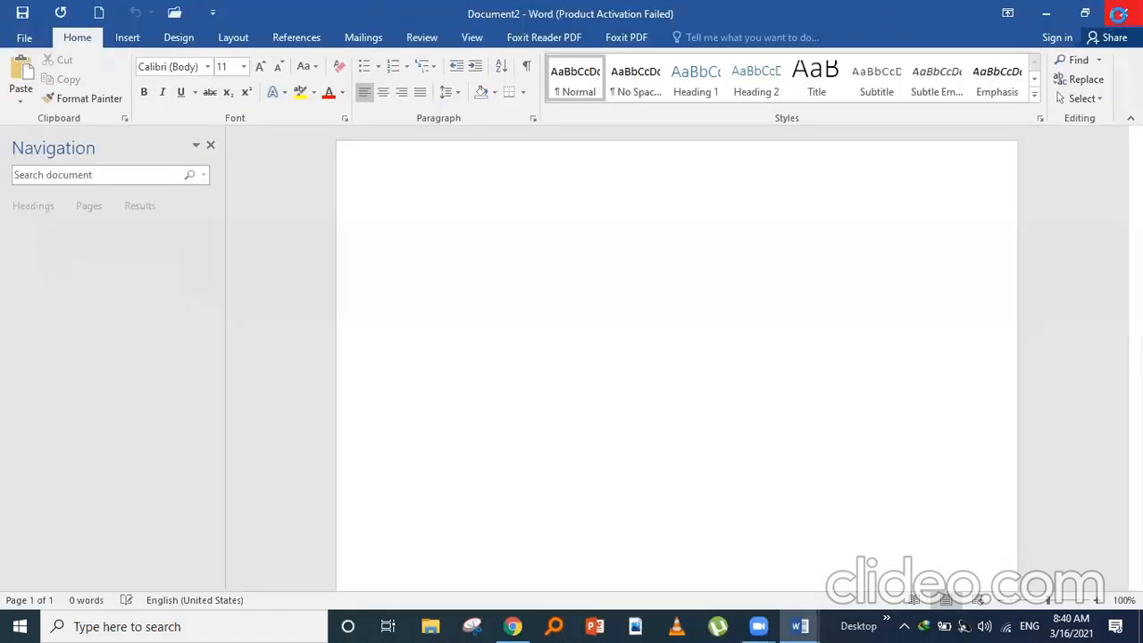
pyautogui.click(24, 37)
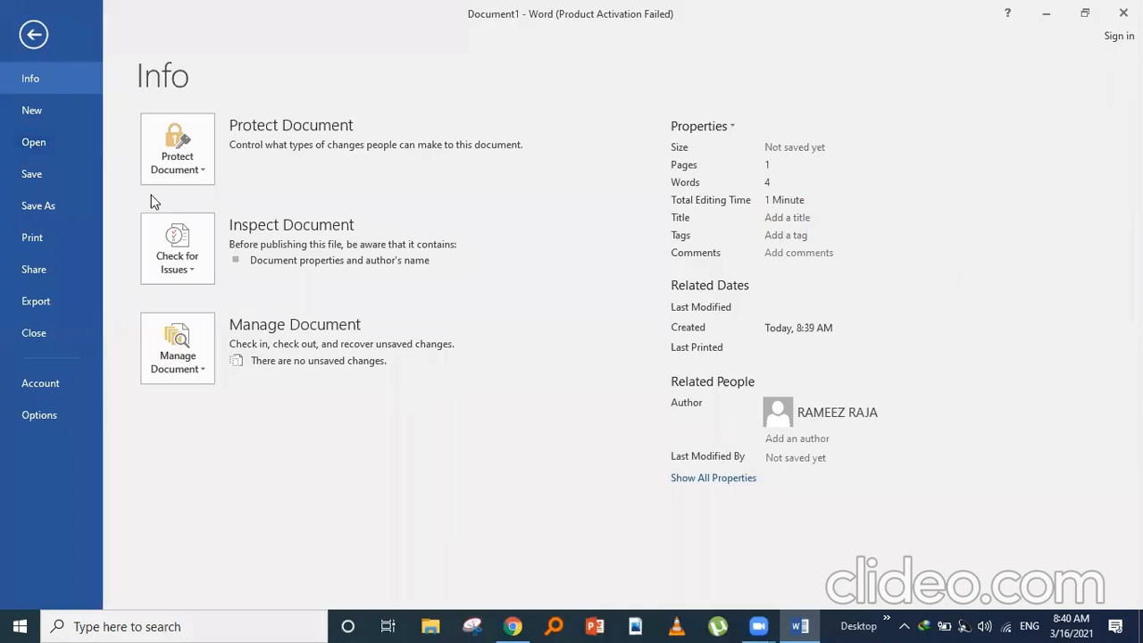
pyautogui.click(41, 151)
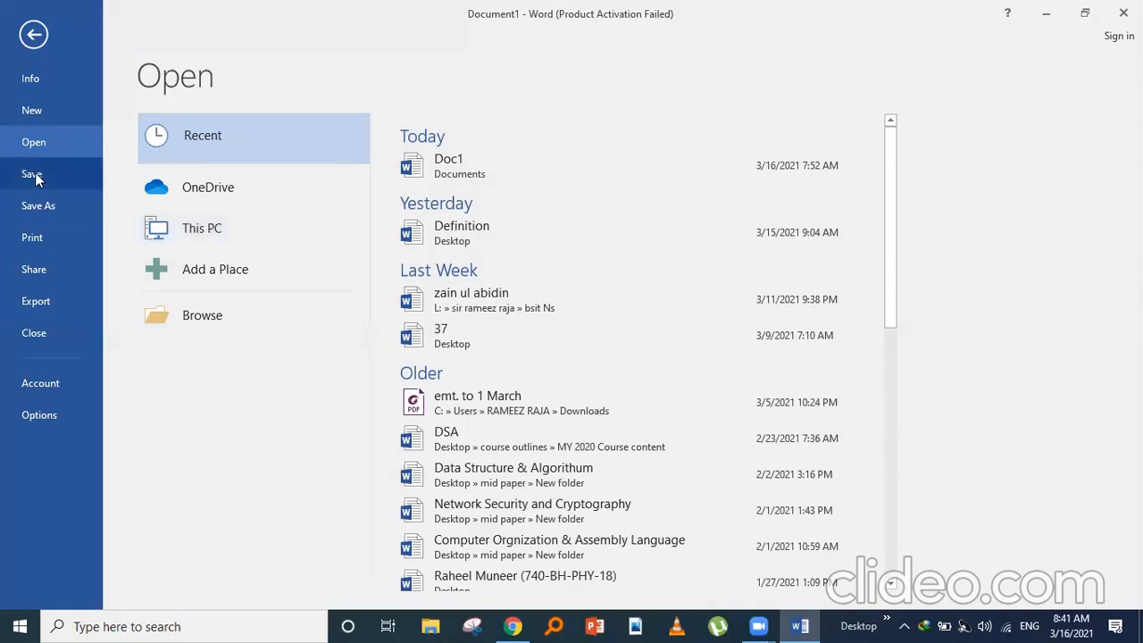
pyautogui.click(33, 34)
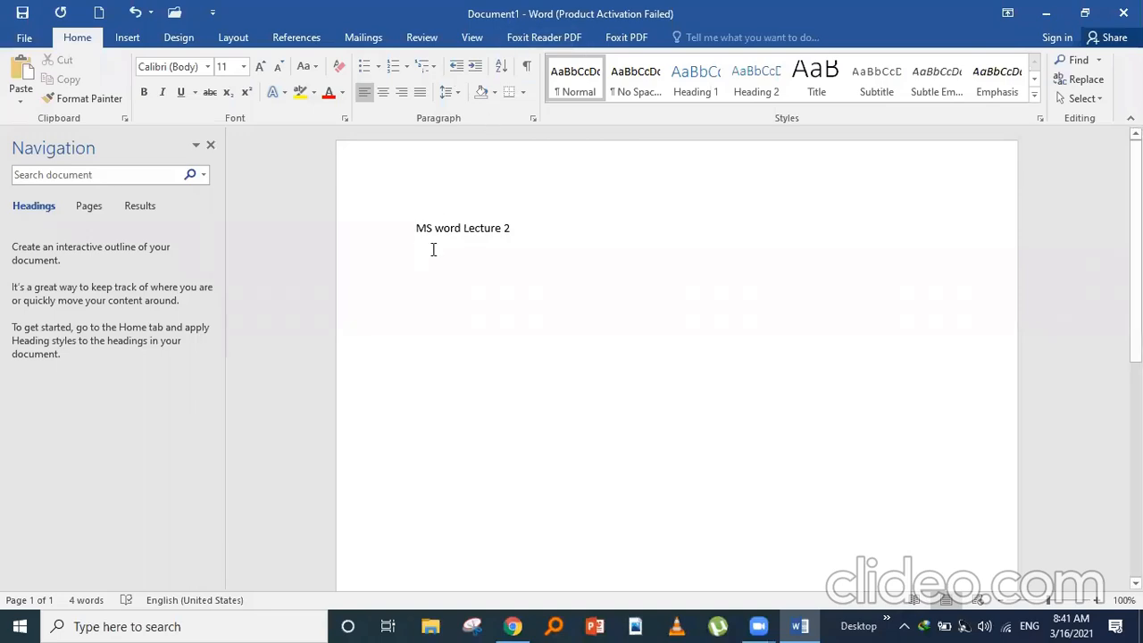
# - Save the new document into the Documents folder under the name 'MS word Lecture 2'
pyautogui.click(27, 38)
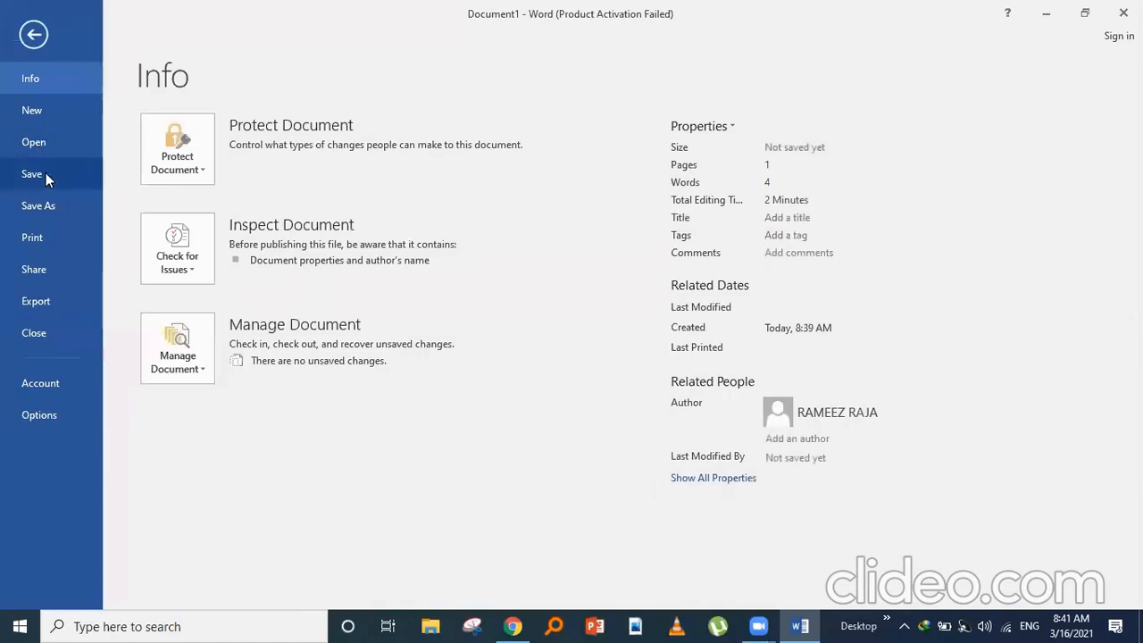
pyautogui.click(45, 172)
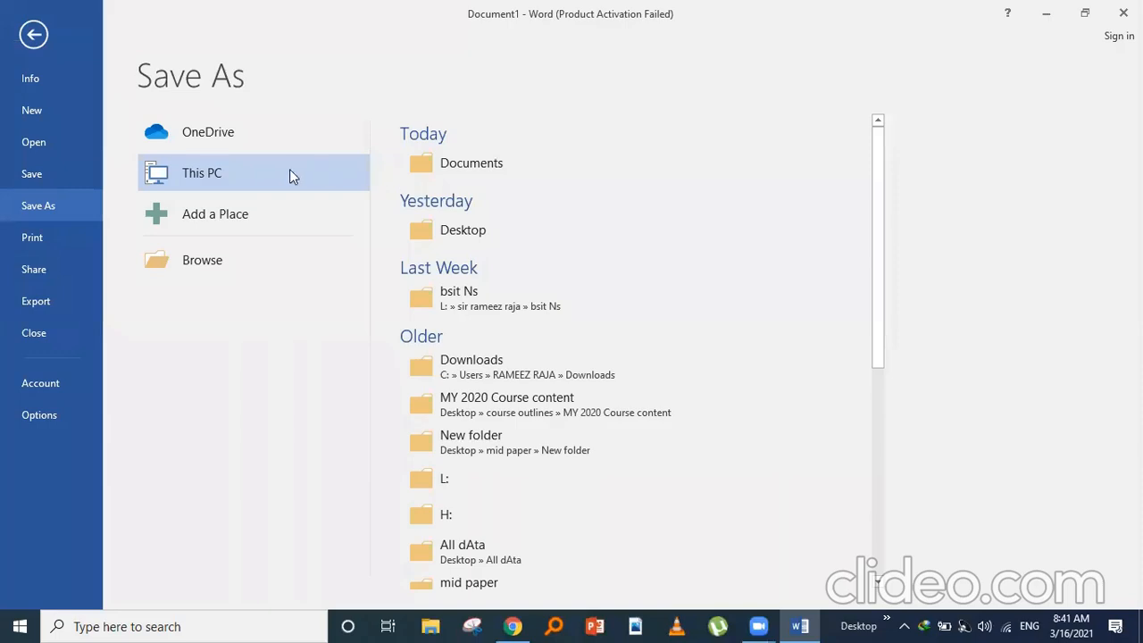
pyautogui.click(196, 274)
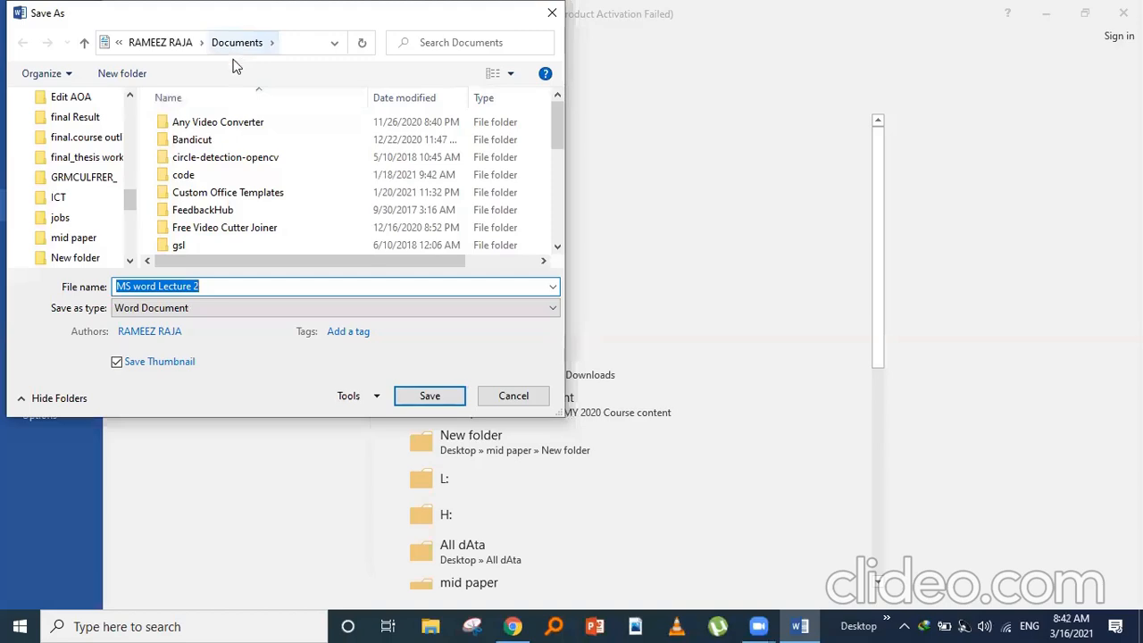
pyautogui.click(227, 281)
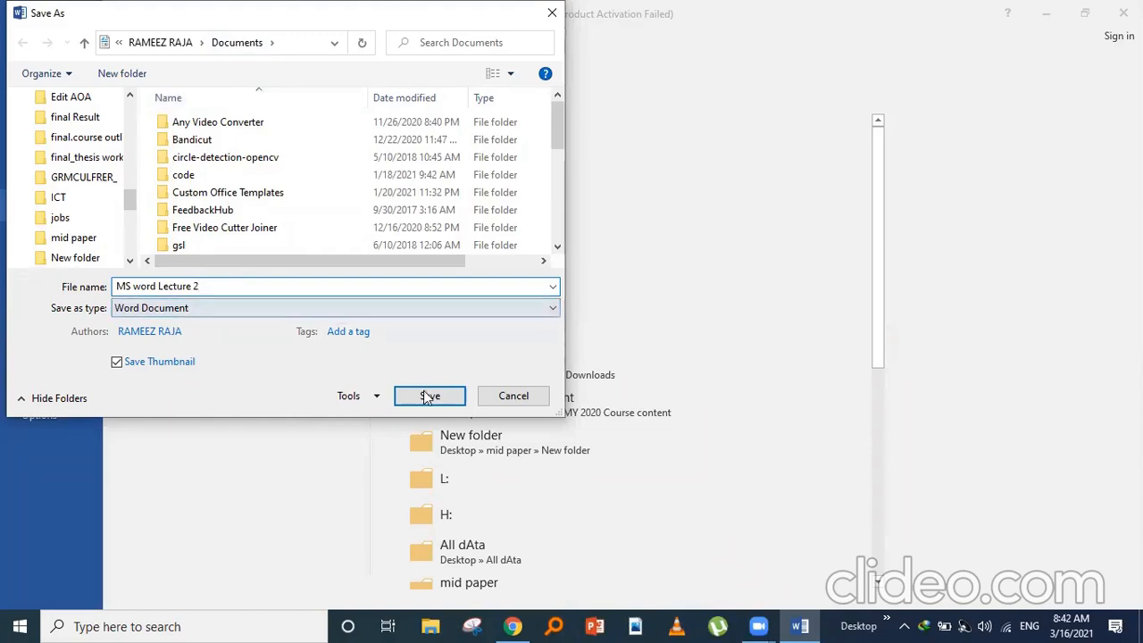
pyautogui.click(428, 396)
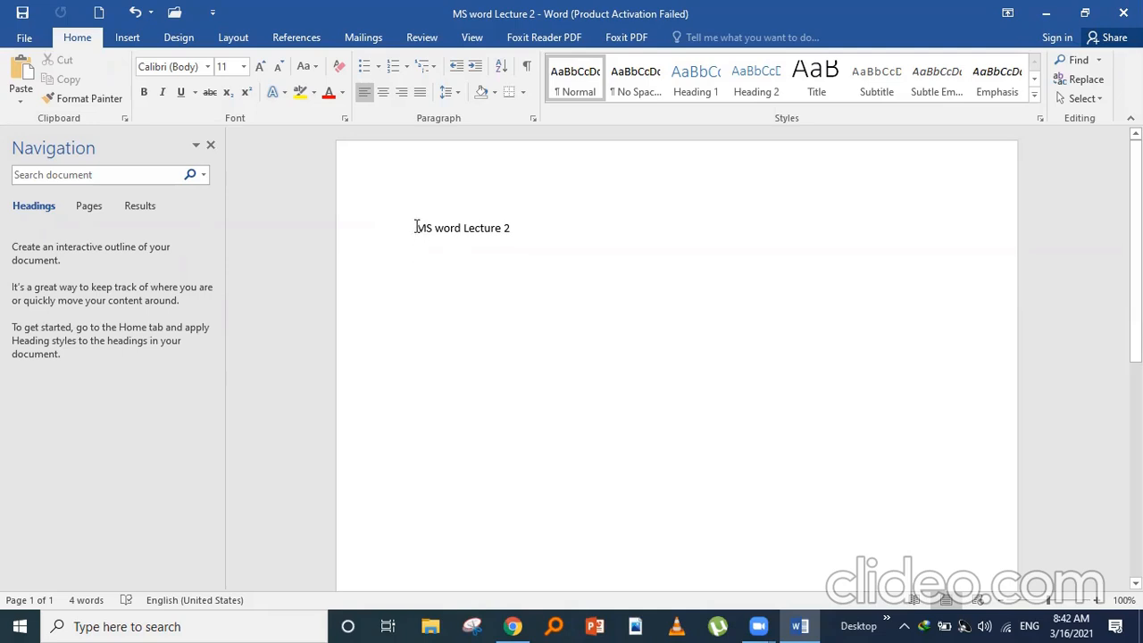
# - Format the title line 'MS word Lecture 2' as Georgia, 36 pt, bold
pyautogui.moveTo(417, 226); pyautogui.dragTo(542, 250)
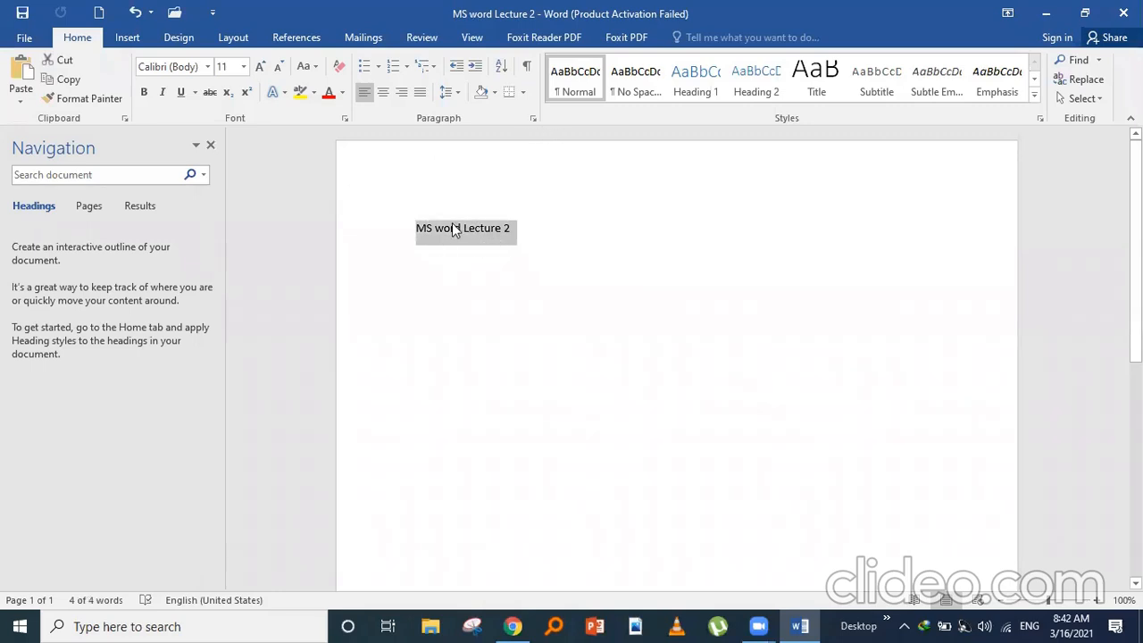
pyautogui.click(208, 68)
pyautogui.click(208, 68)
pyautogui.click(208, 69)
pyautogui.click(208, 69)
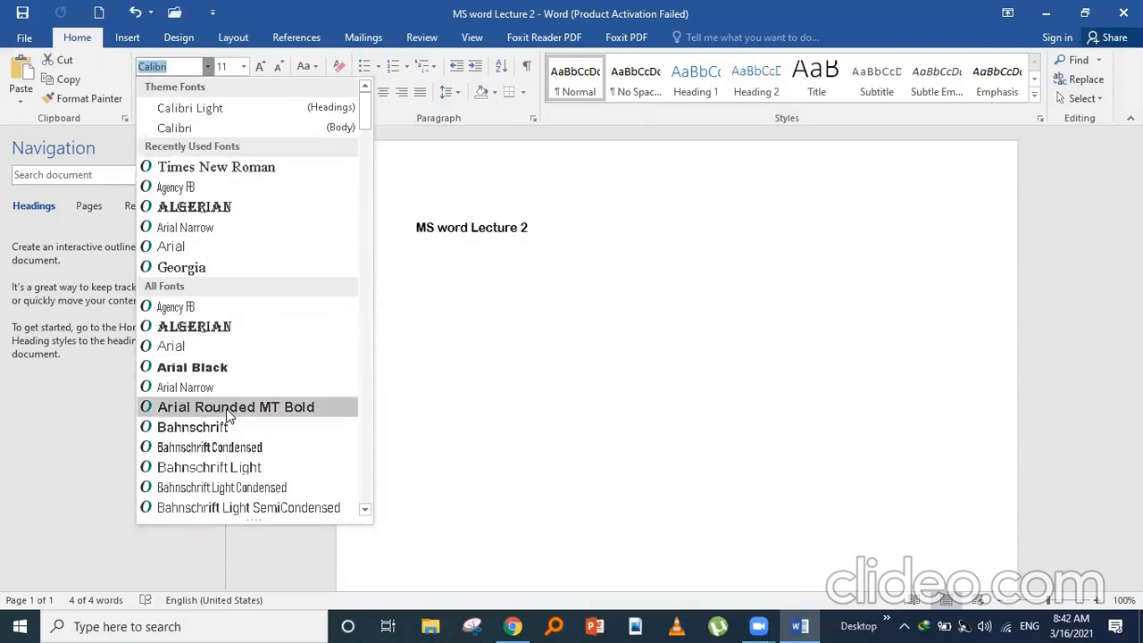
pyautogui.click(195, 268)
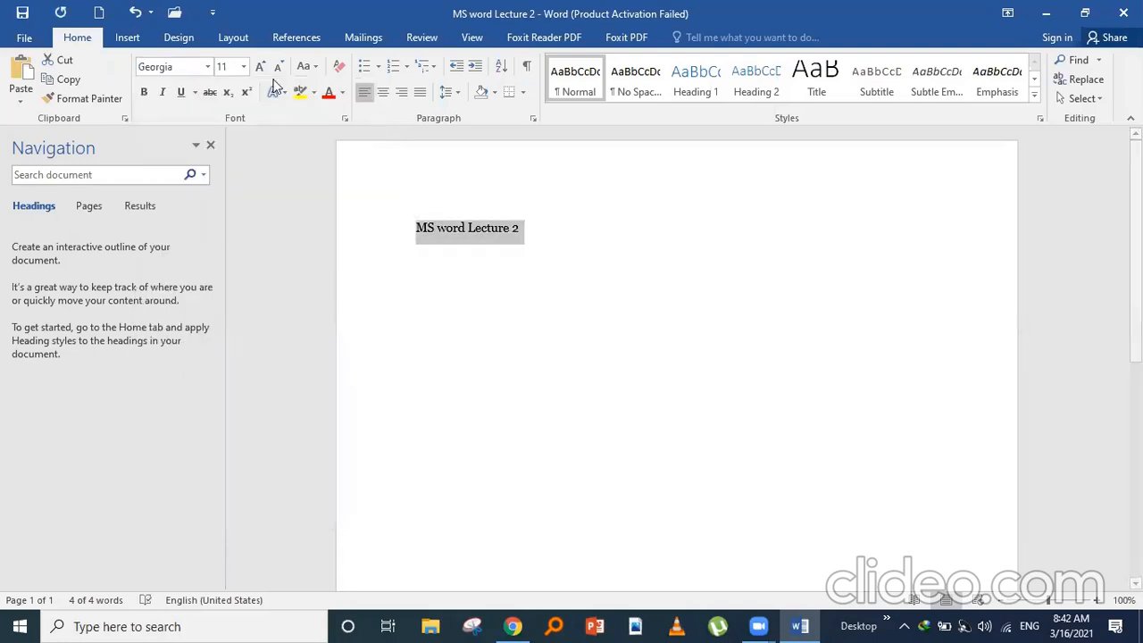
pyautogui.click(241, 71)
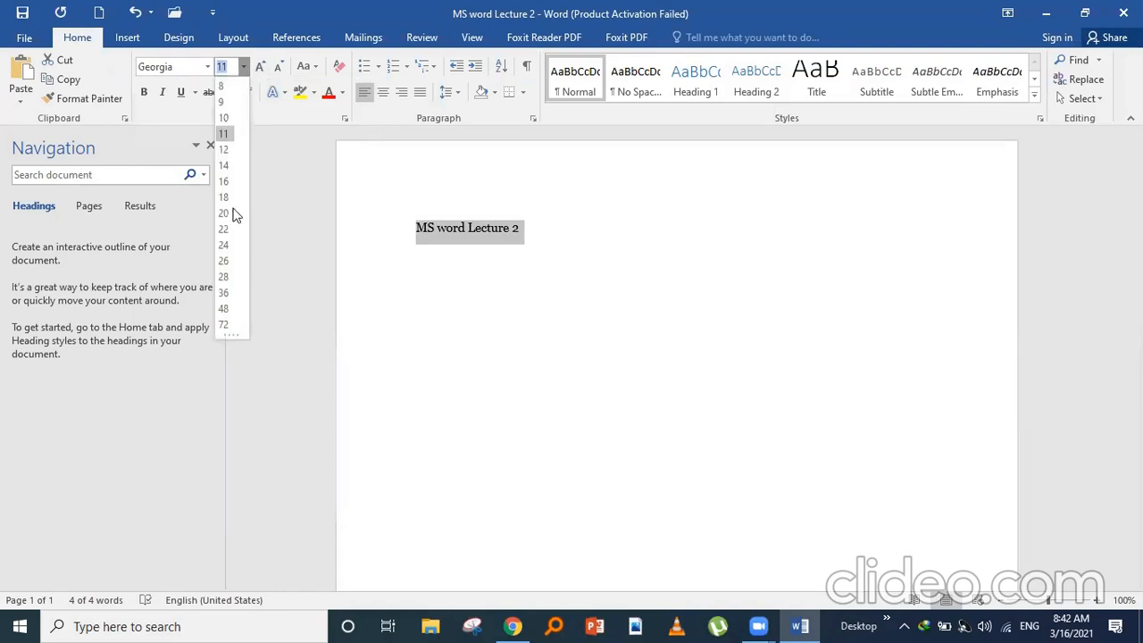
pyautogui.click(225, 293)
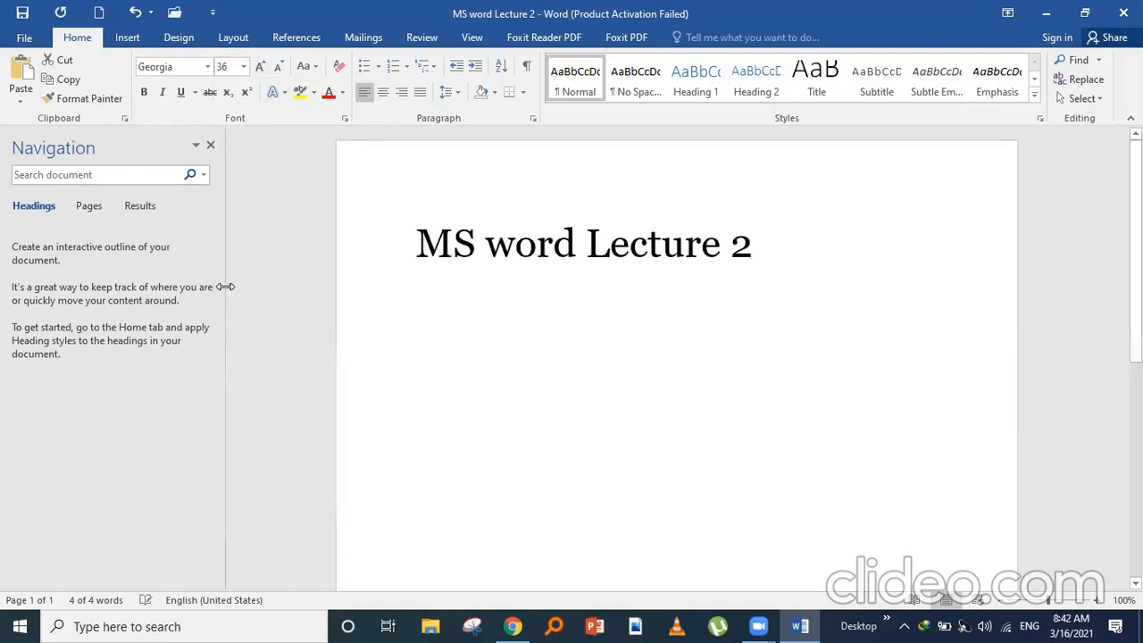
pyautogui.click(145, 91)
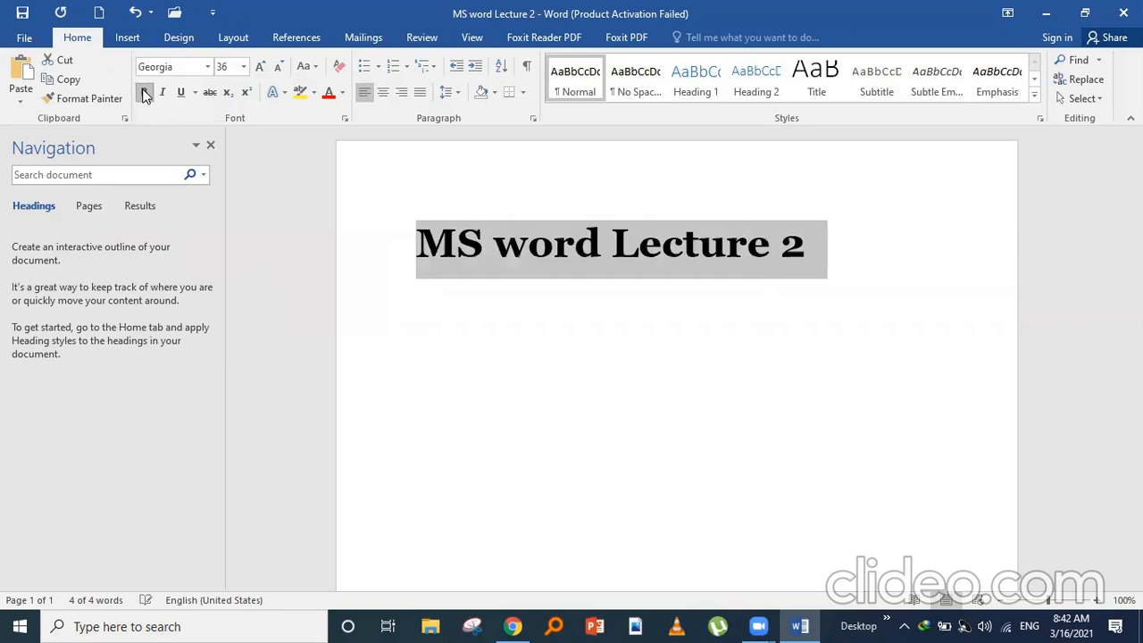
# - Apply the blue fill, outline and hard shadow text effect to the title
pyautogui.click(286, 94)
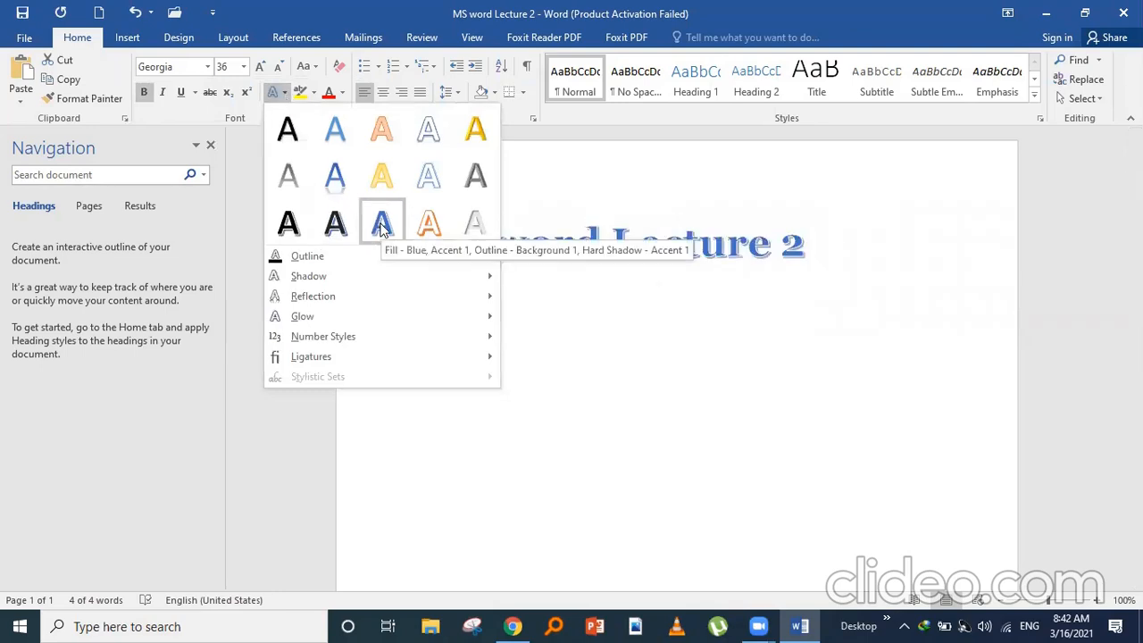
pyautogui.click(382, 227)
pyautogui.click(527, 324)
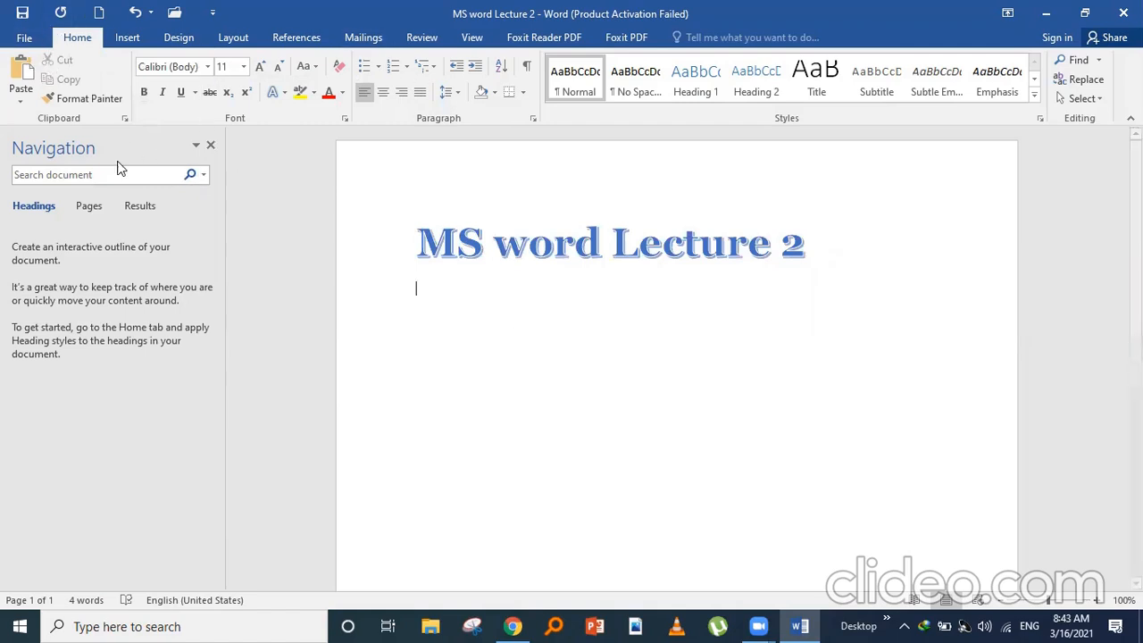
# - Open Save As on the Documents folder and expand its Tools menu
pyautogui.click(26, 37)
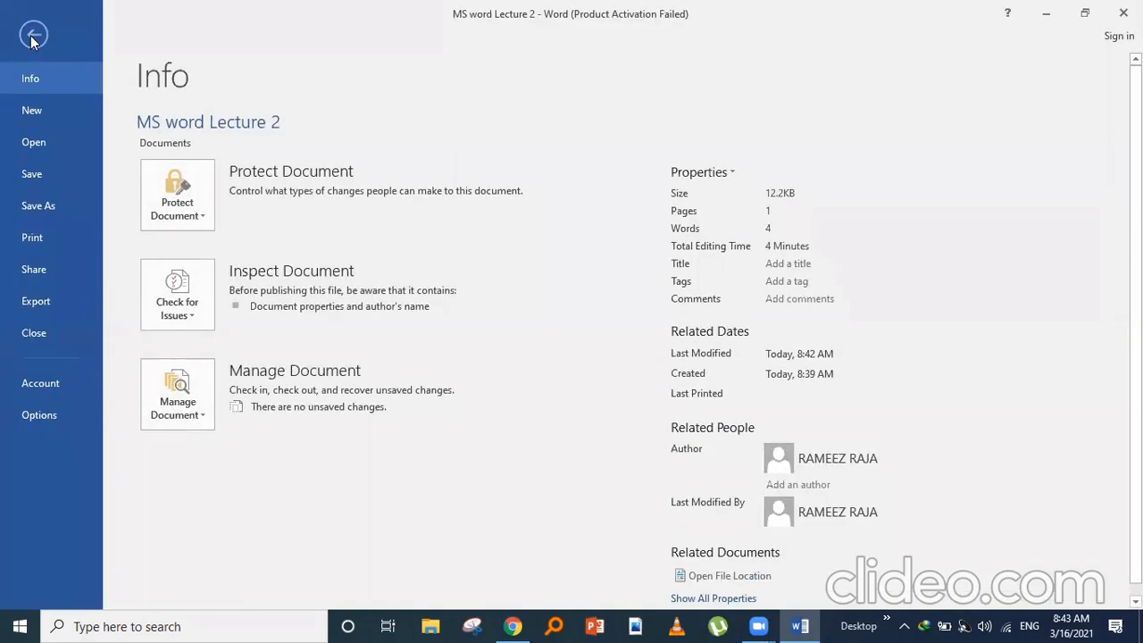
pyautogui.click(33, 36)
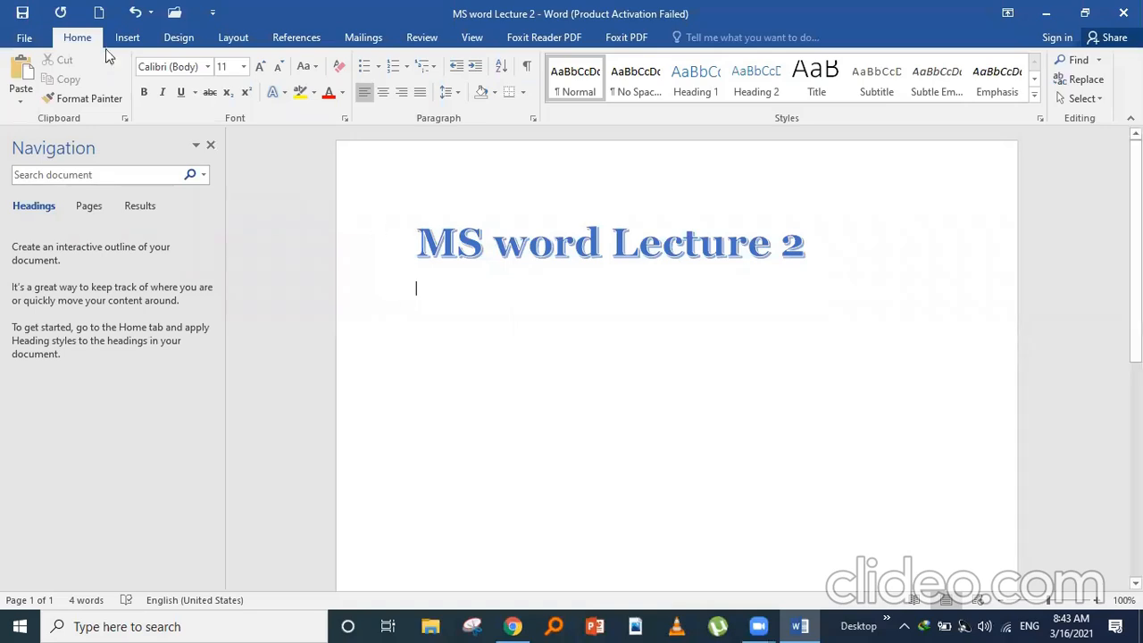
pyautogui.click(24, 41)
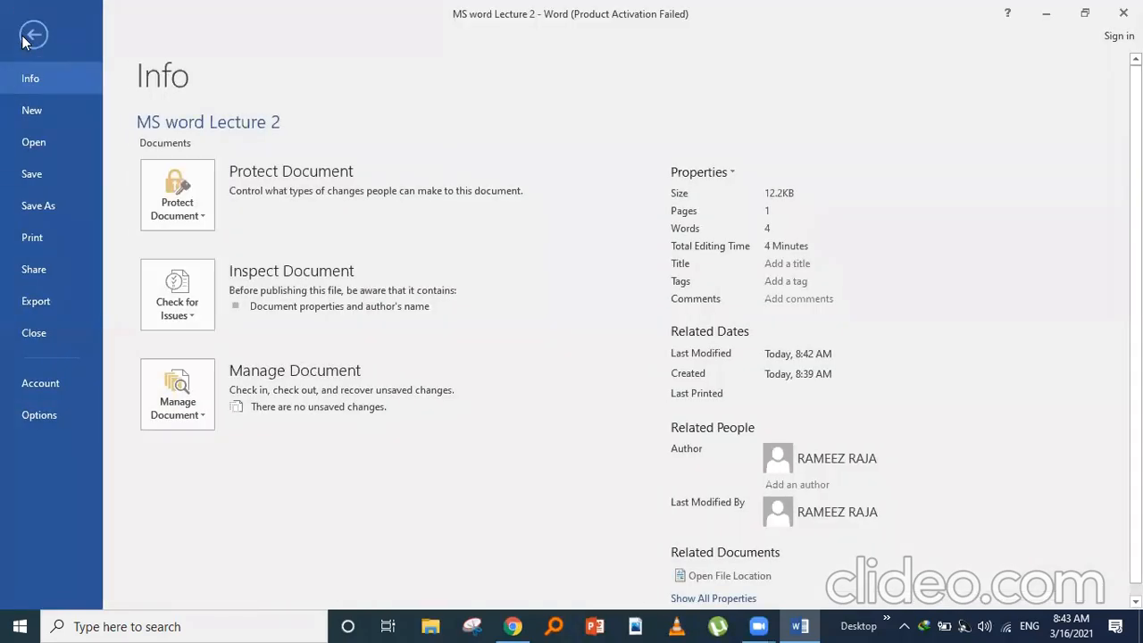
pyautogui.click(50, 199)
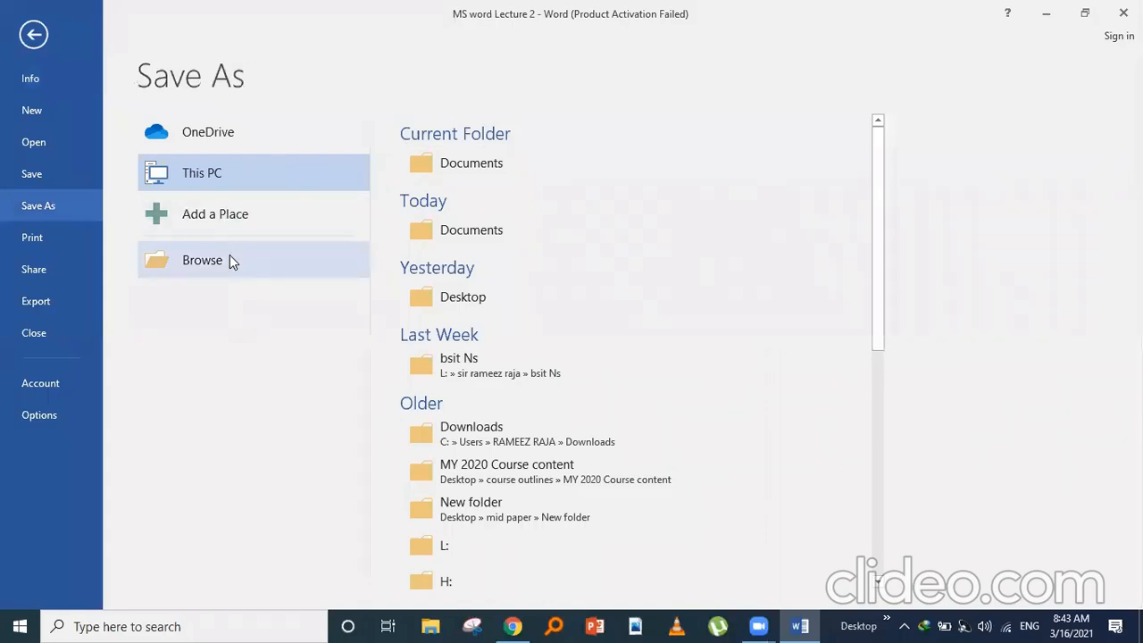
pyautogui.click(476, 157)
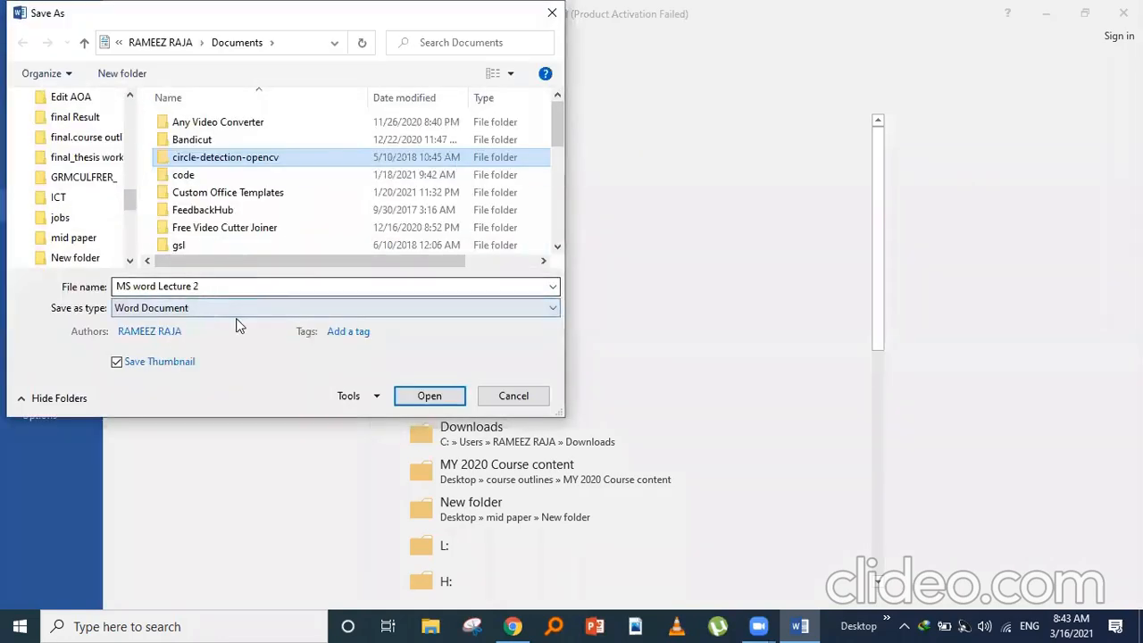
pyautogui.click(377, 400)
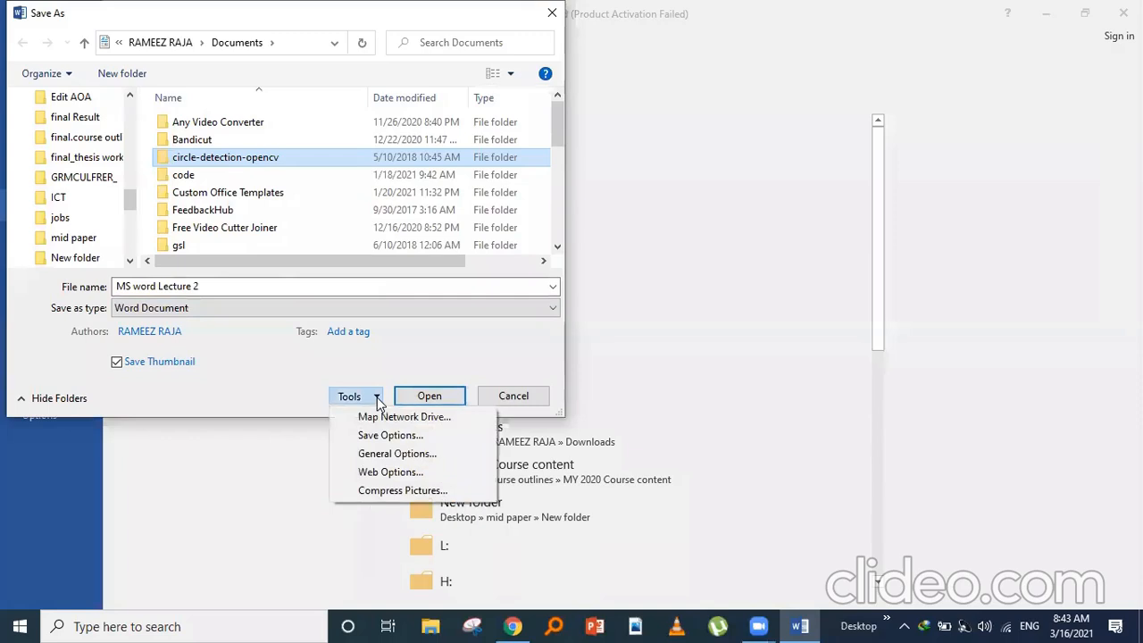
# - Set and confirm passwords to open and modify in General Options, then close the document
pyautogui.click(385, 455)
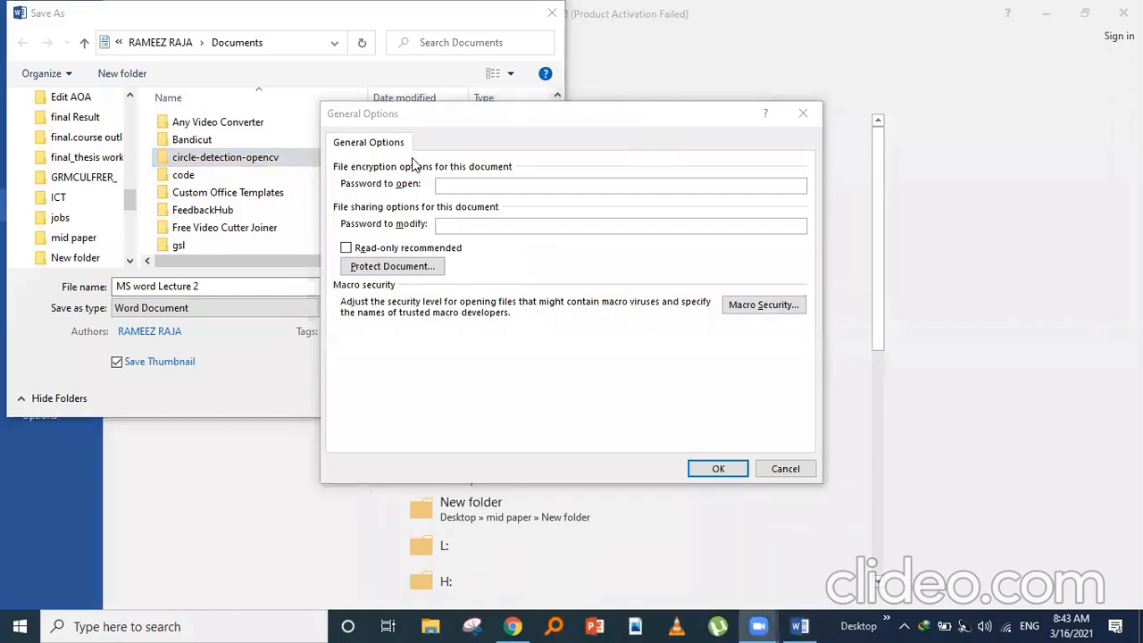
pyautogui.click(450, 187)
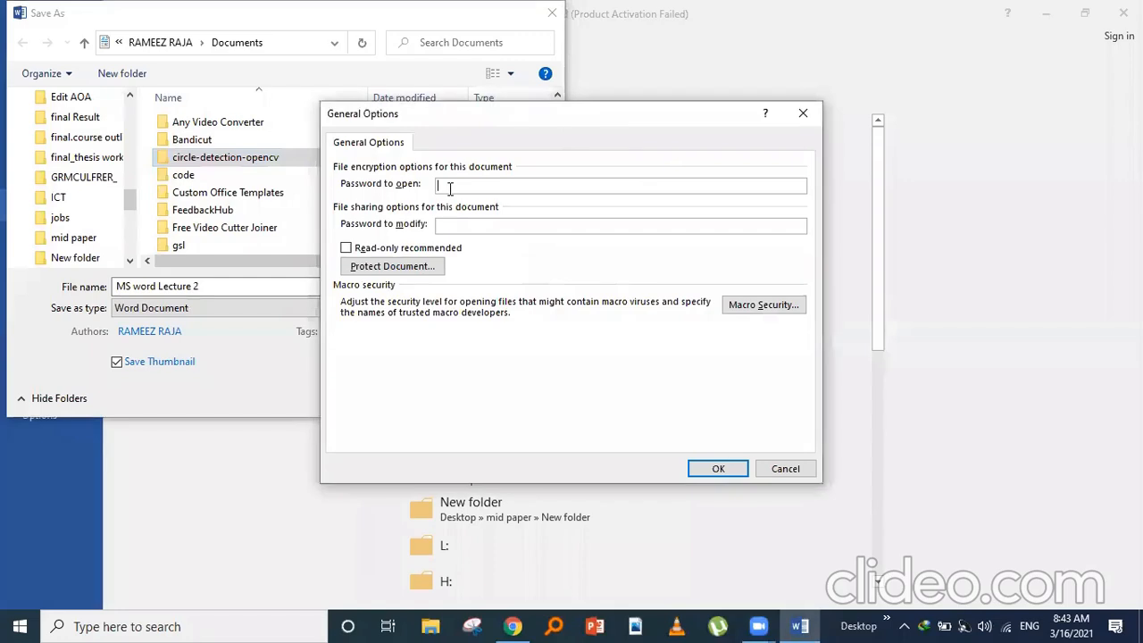
pyautogui.write('12341234')
pyautogui.click(703, 471)
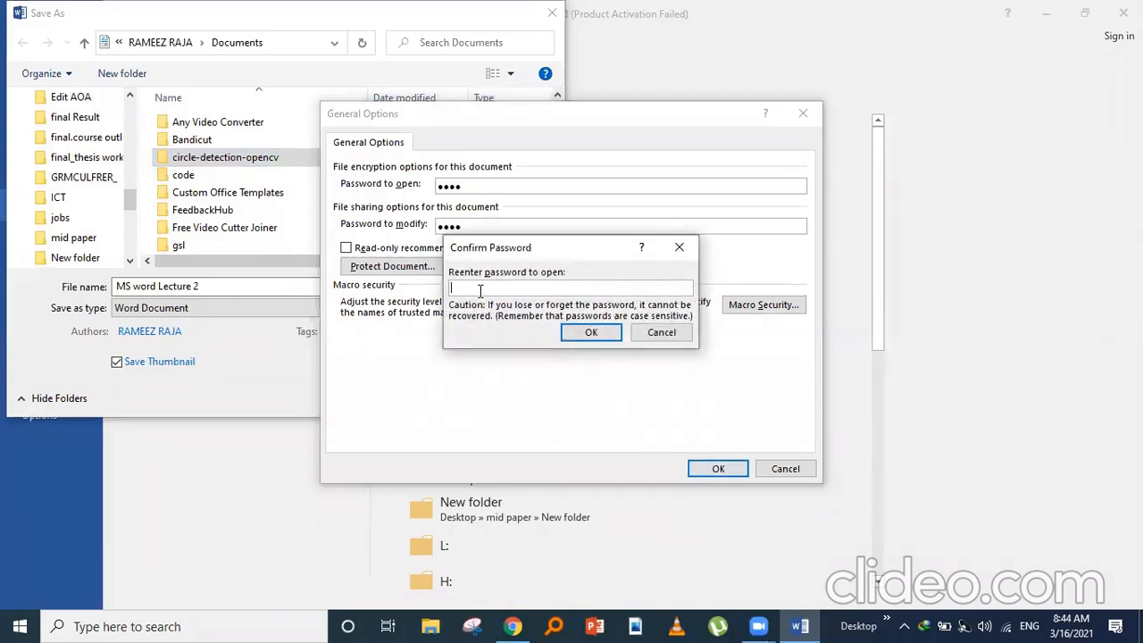
pyautogui.write('••••')
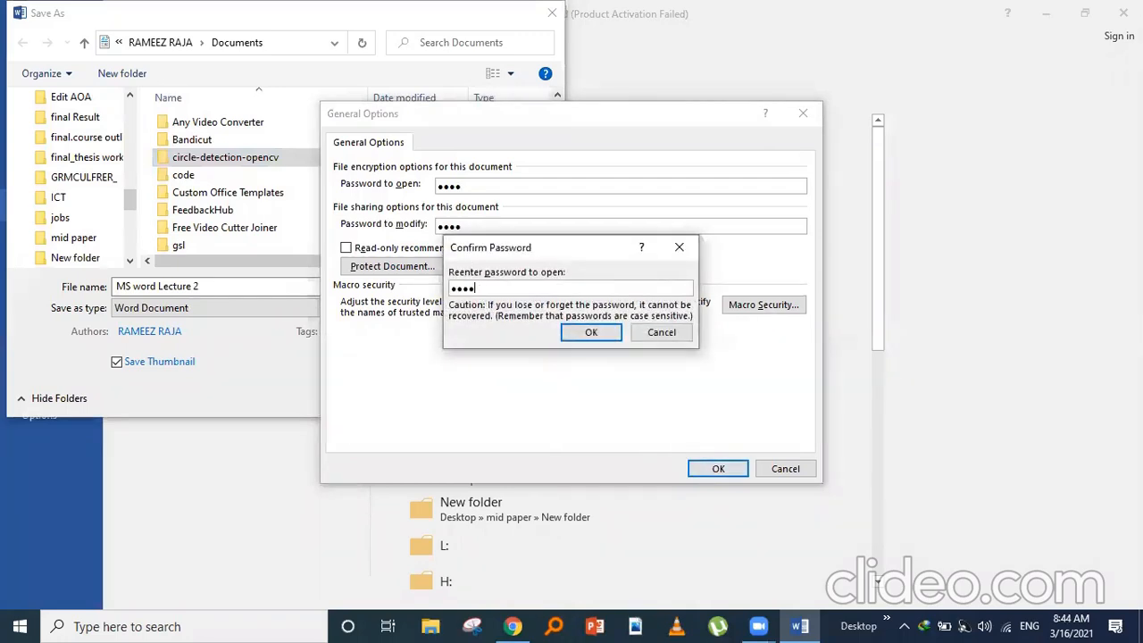
pyautogui.click(589, 333)
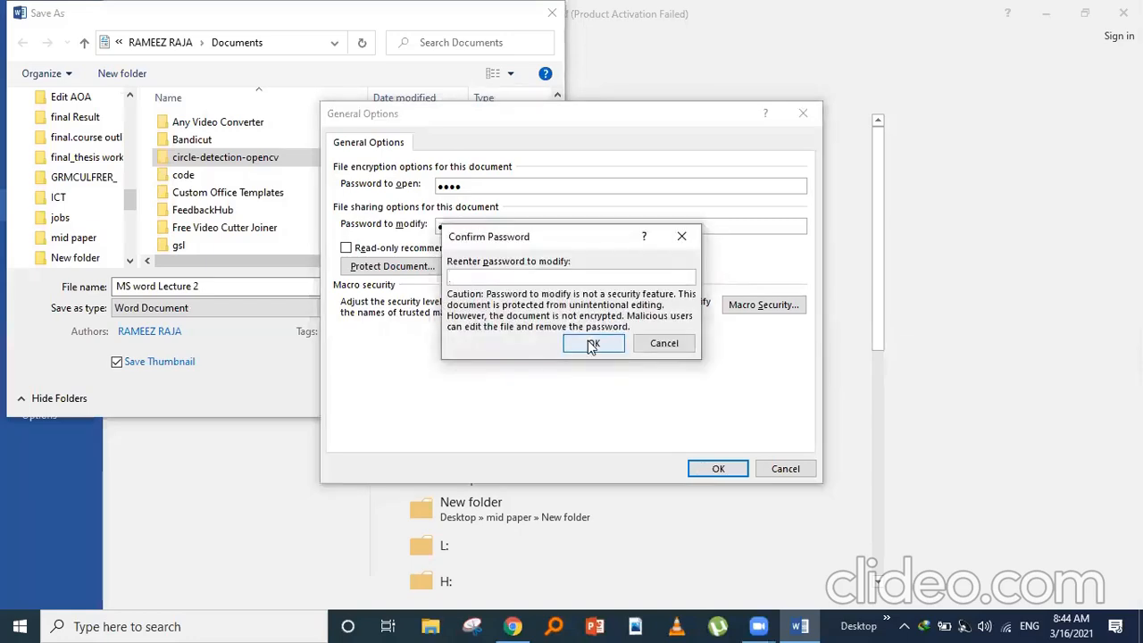
pyautogui.write('••••')
pyautogui.click(582, 343)
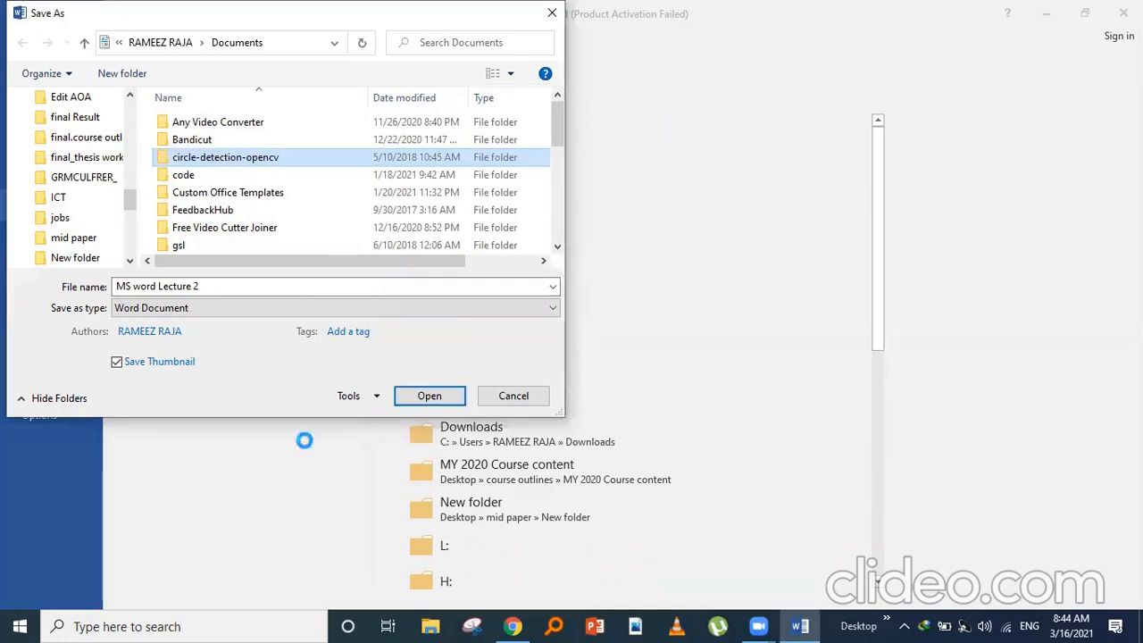
pyautogui.click(503, 396)
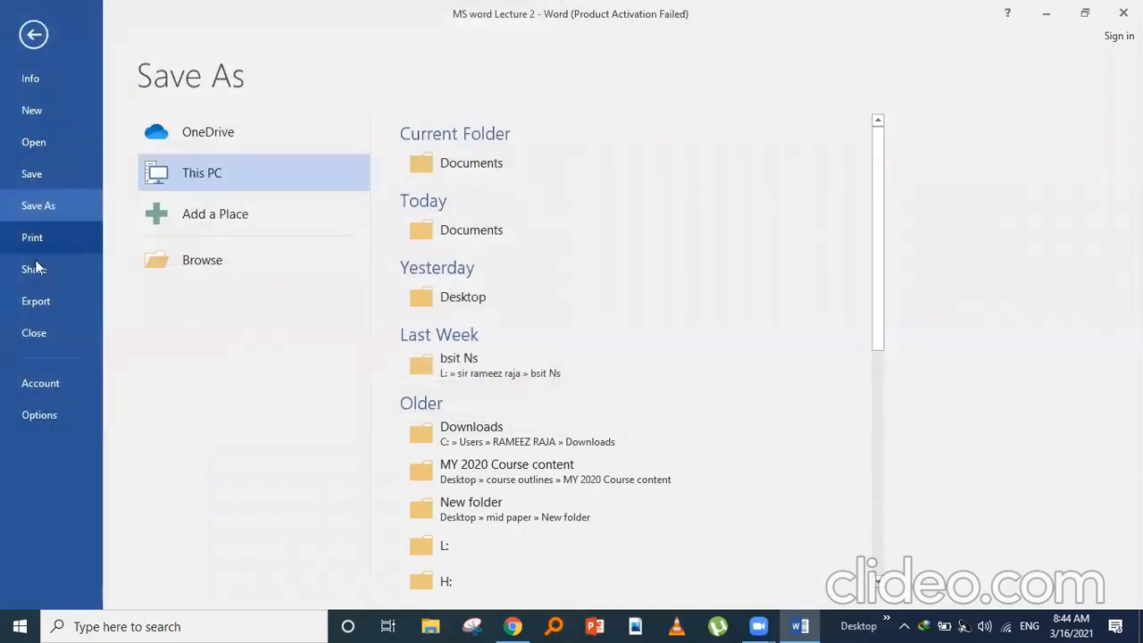
pyautogui.click(39, 336)
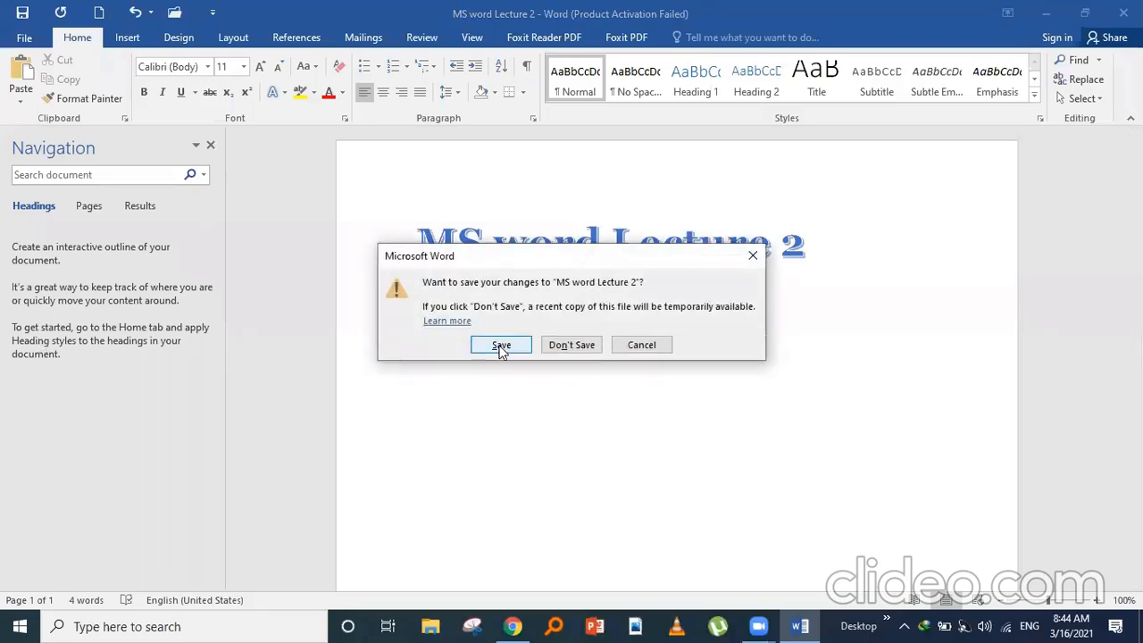
# - Save changes on closing, then reopen MS word Lecture 2 from recent documents
pyautogui.click(496, 344)
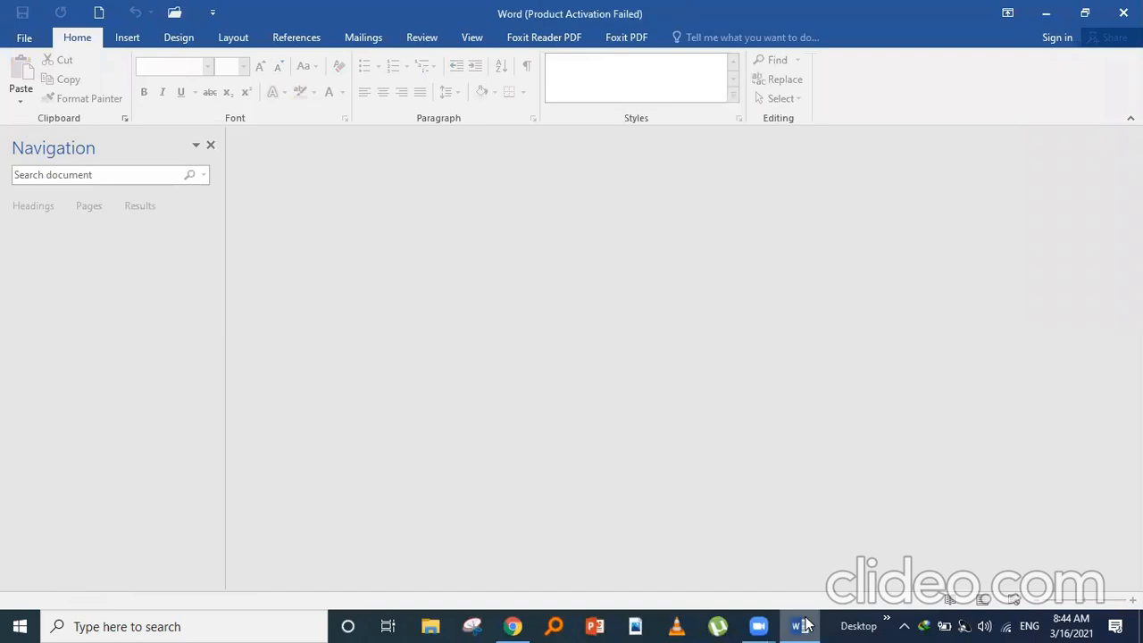
pyautogui.moveTo(800, 625)
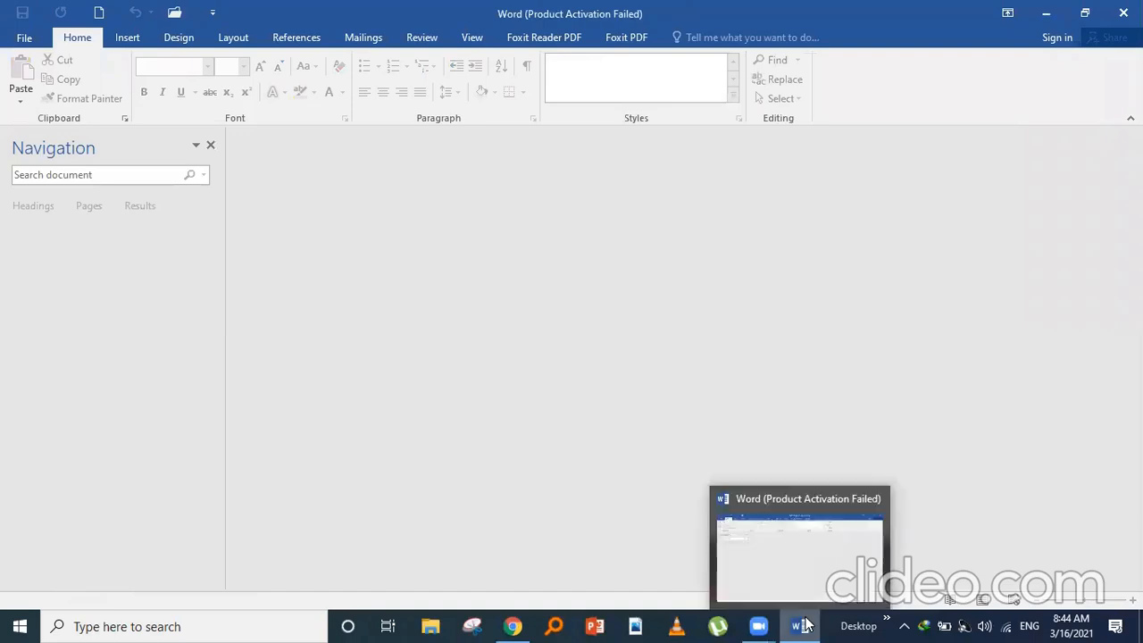
pyautogui.click(23, 38)
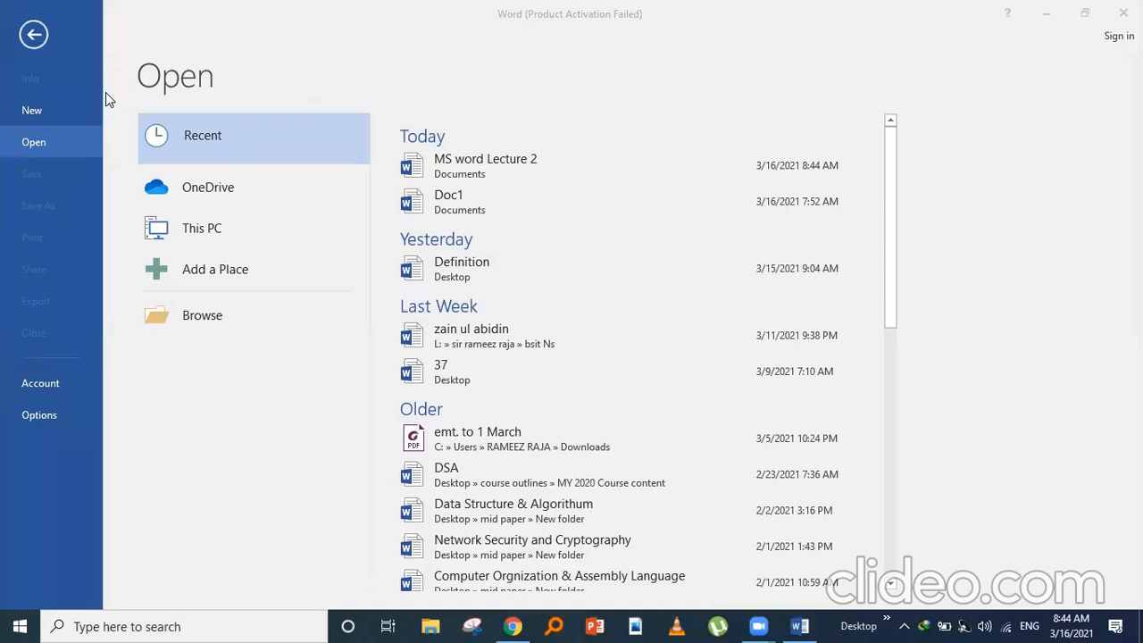
pyautogui.click(495, 164)
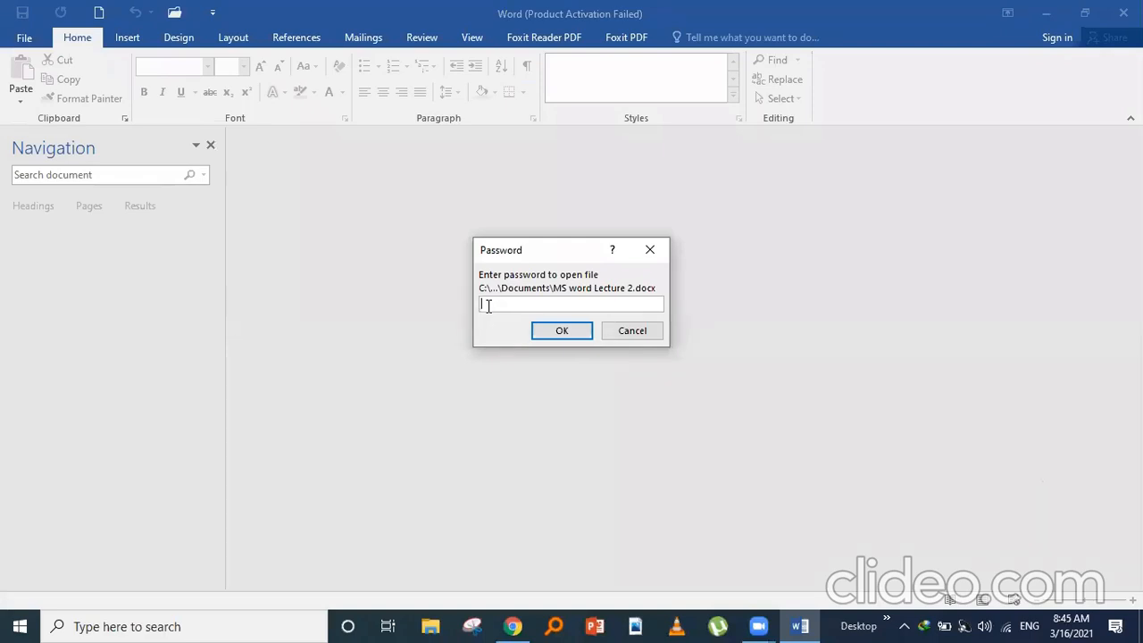
# - Enter a wrong open password and dismiss the incorrect-password warning
pyautogui.write('12')
pyautogui.click(543, 332)
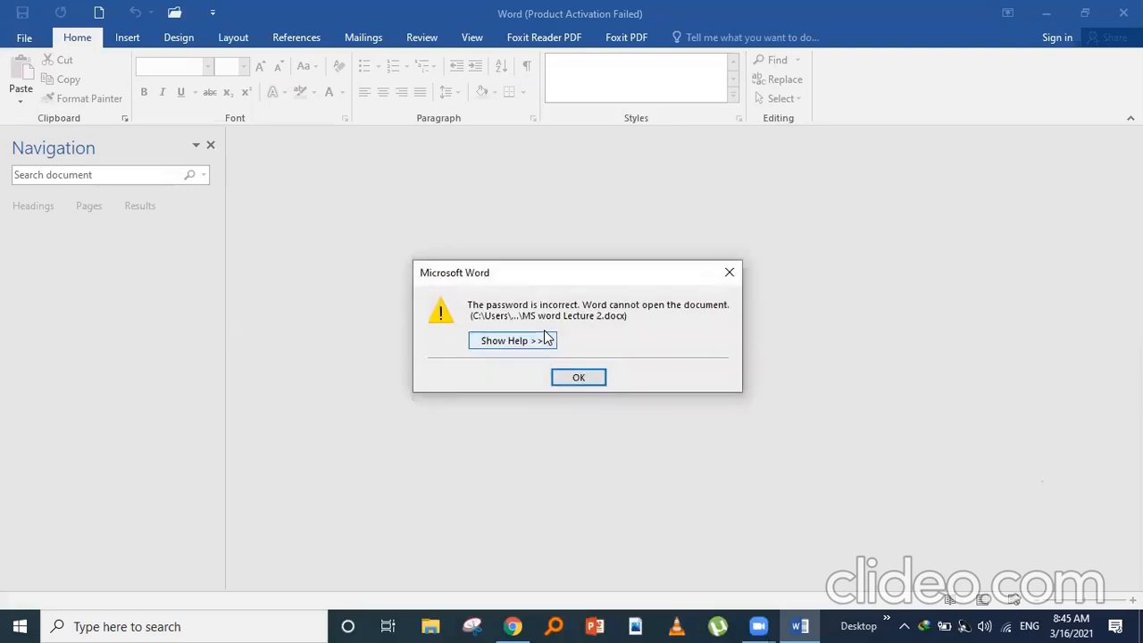
pyautogui.click(559, 380)
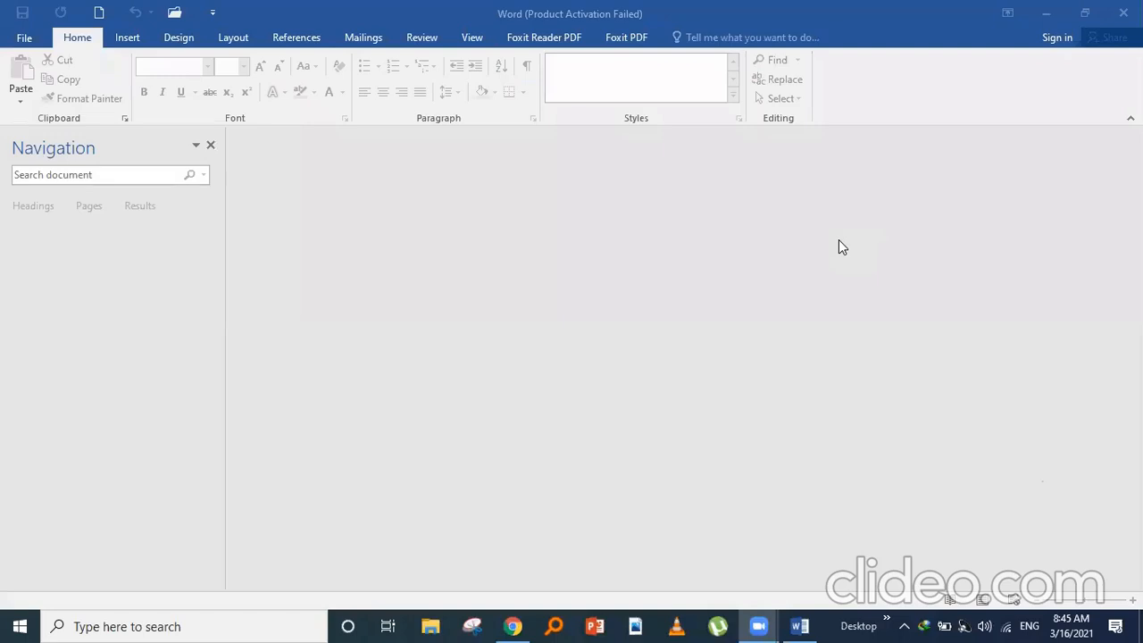
# - Reopen MS word Lecture 2 from Recent, entering the open and modify passwords
pyautogui.click(24, 42)
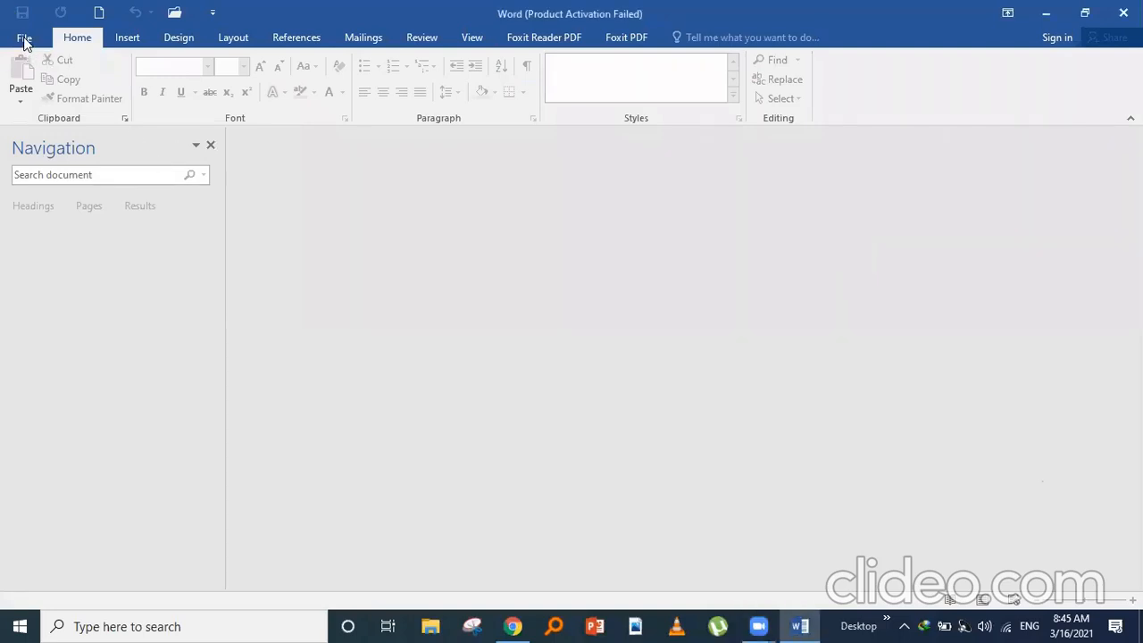
pyautogui.click(24, 40)
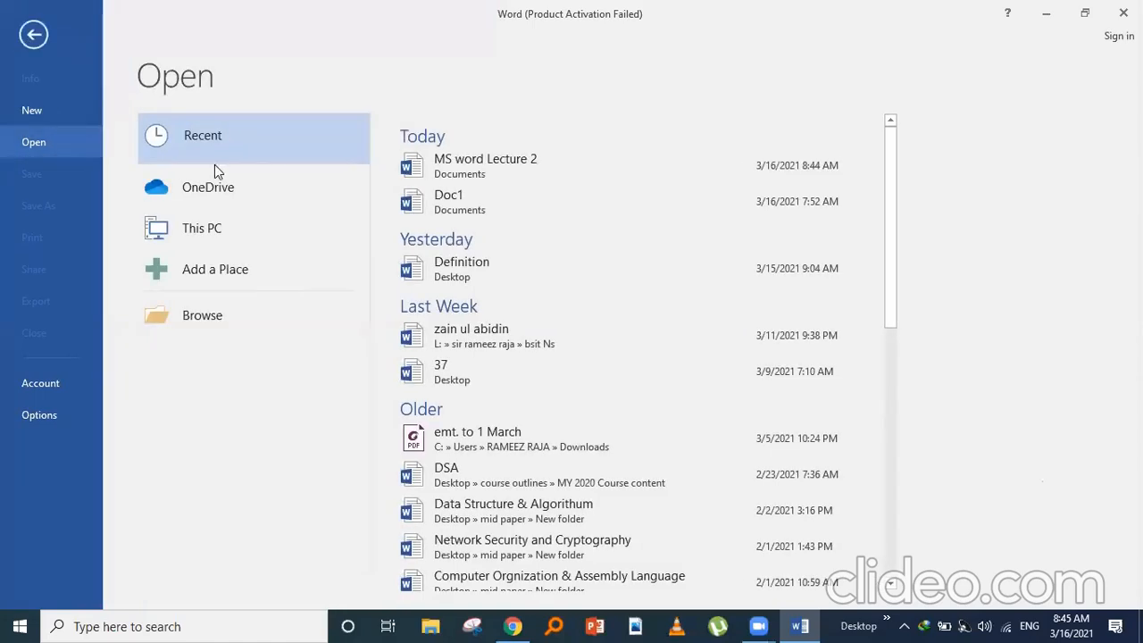
pyautogui.click(529, 181)
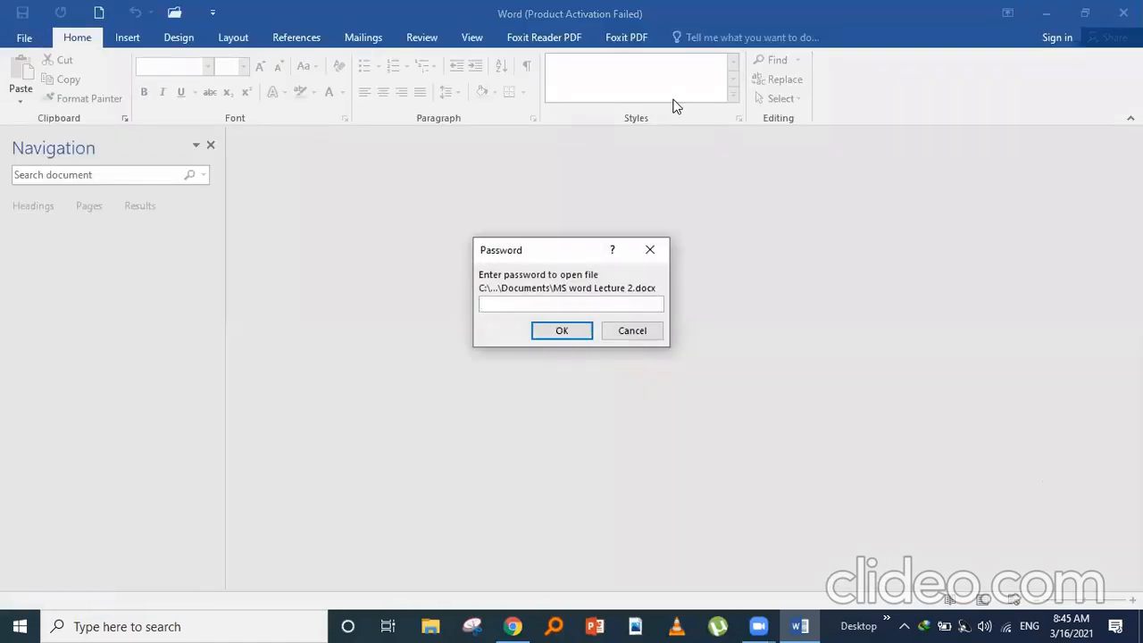
pyautogui.click(519, 304)
pyautogui.write('12')
pyautogui.click(551, 331)
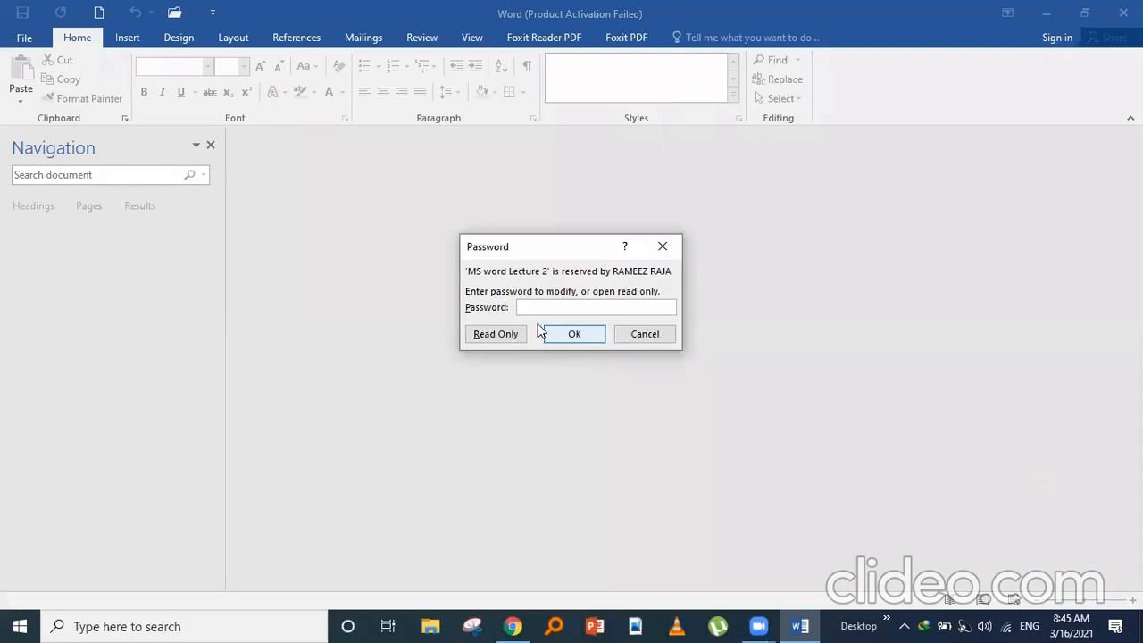
pyautogui.write('123')
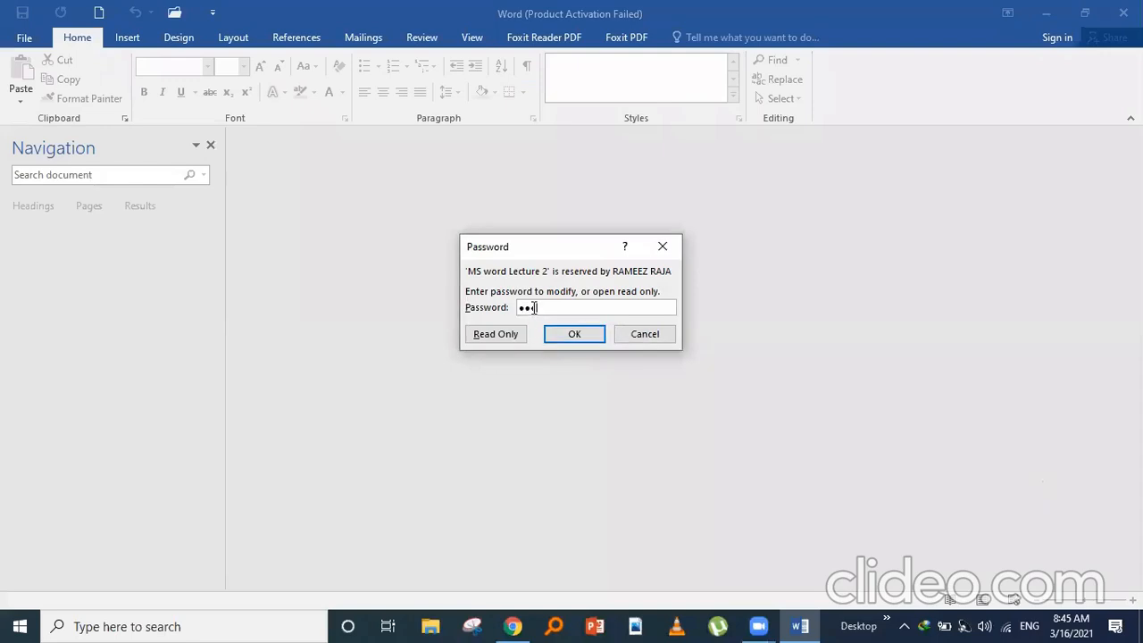
pyautogui.write('4')
pyautogui.click(571, 334)
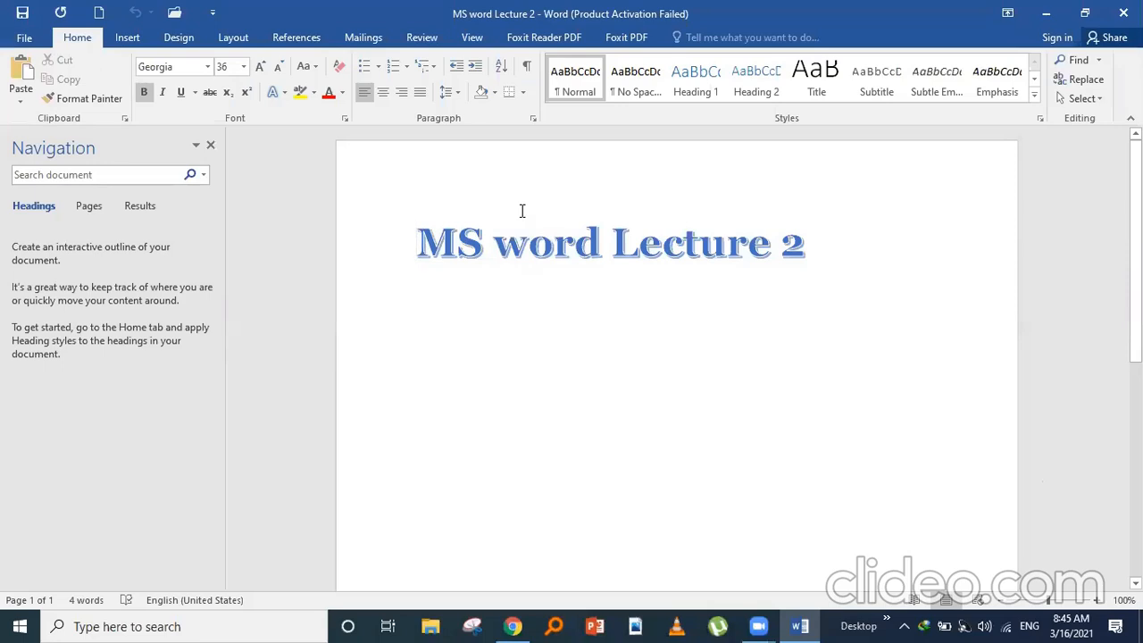
# - Remove both the open and modify passwords in the Save As General Options
pyautogui.click(24, 38)
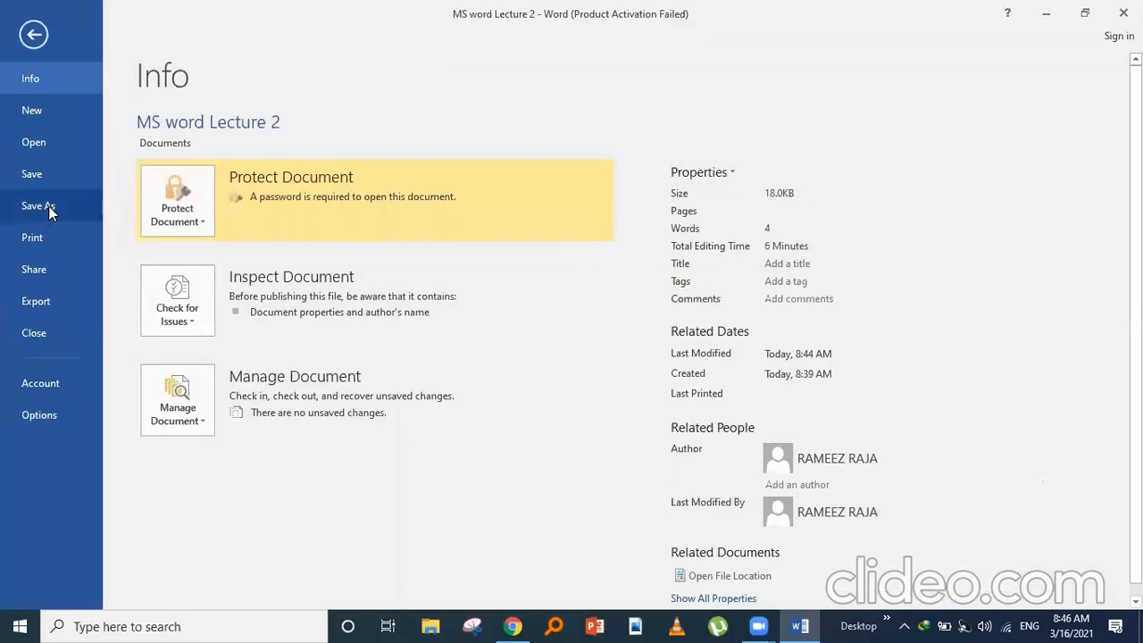
pyautogui.click(50, 212)
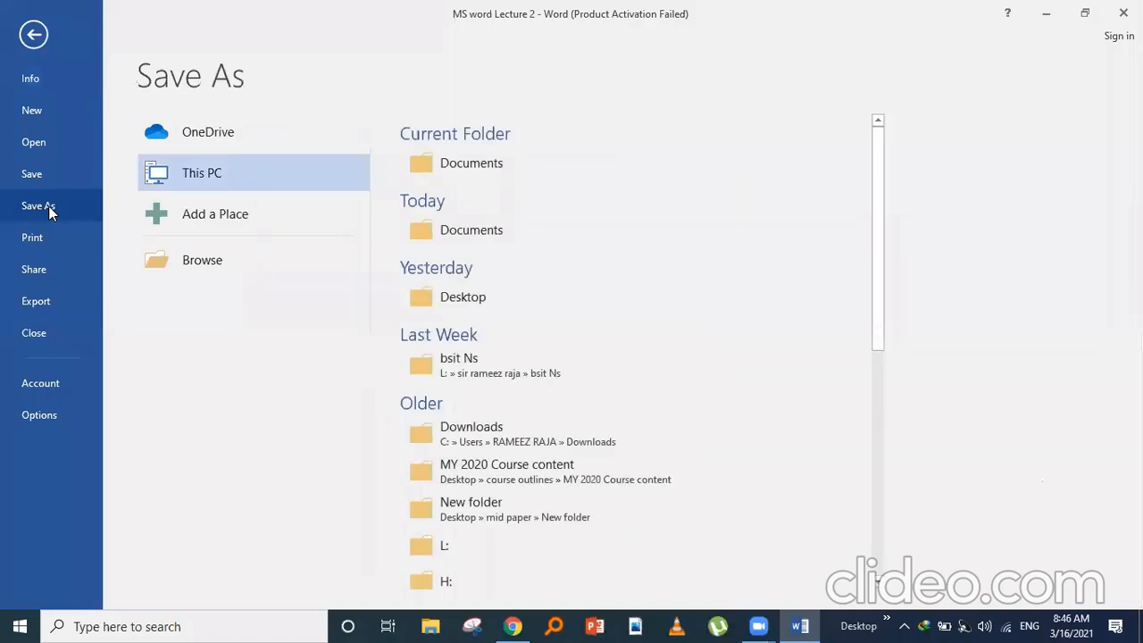
pyautogui.click(502, 170)
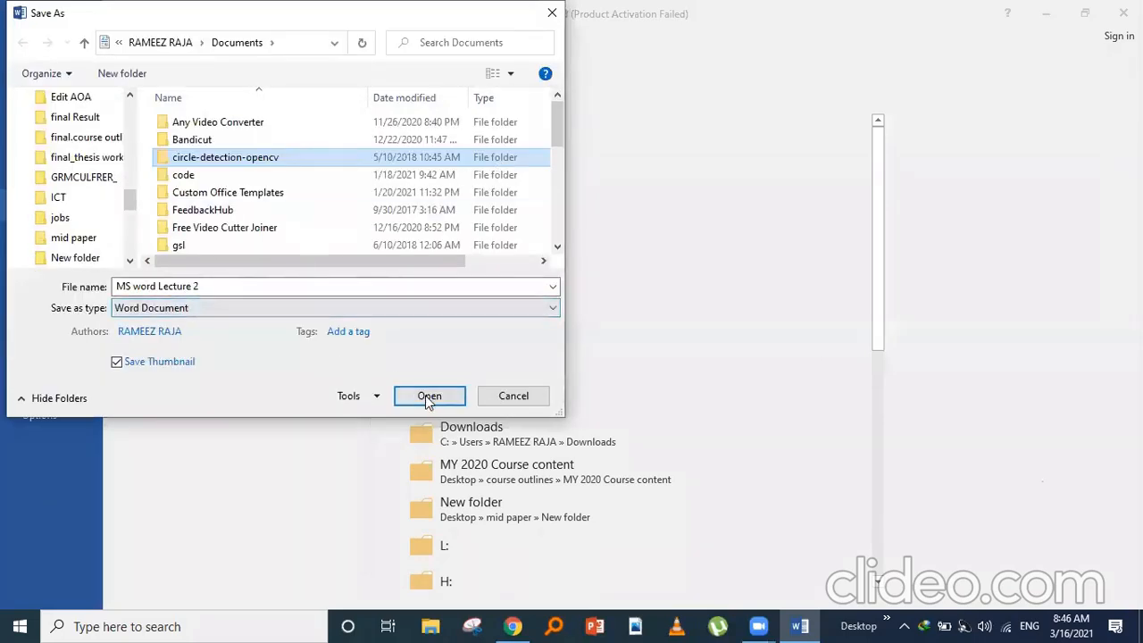
pyautogui.click(376, 398)
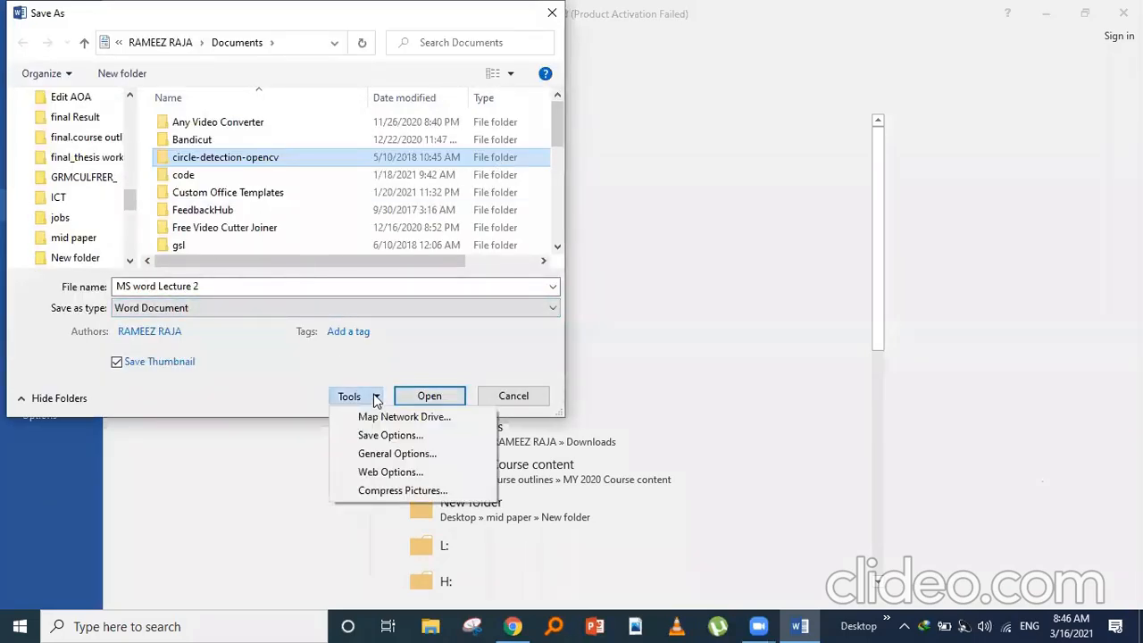
pyautogui.click(389, 454)
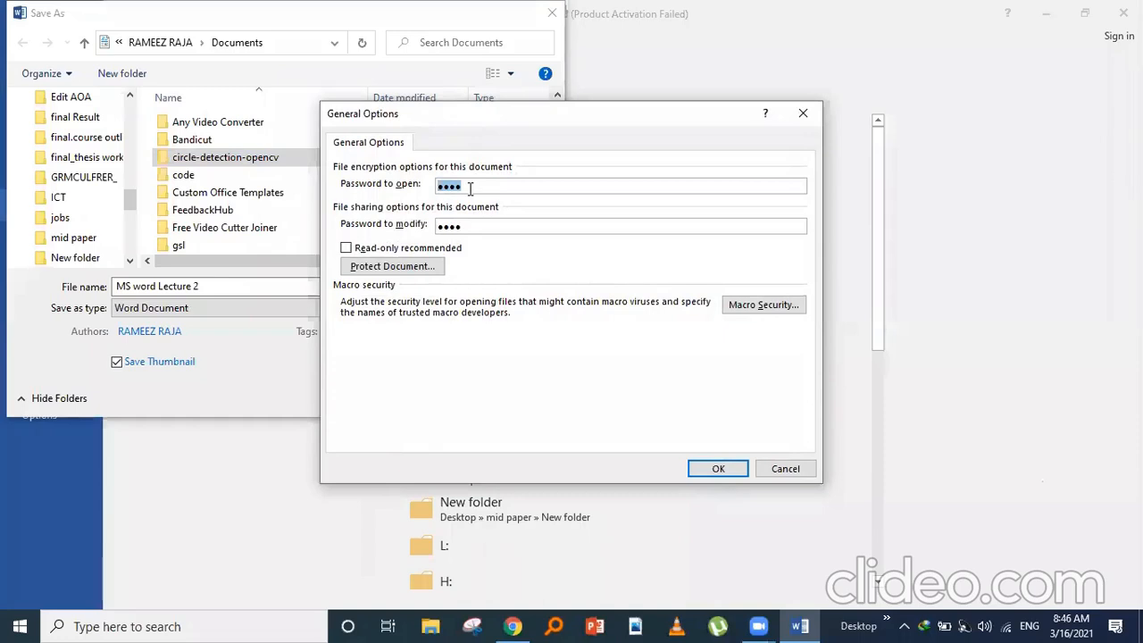
pyautogui.click(470, 188)
pyautogui.press('BackSpace')
pyautogui.press('BackSpace')
pyautogui.press('BackSpace')
pyautogui.press('BackSpace')
pyautogui.click(471, 225)
pyautogui.press('BackSpace')
pyautogui.press('BackSpace')
pyautogui.press('BackSpace')
pyautogui.press('BackSpace')
pyautogui.click(710, 468)
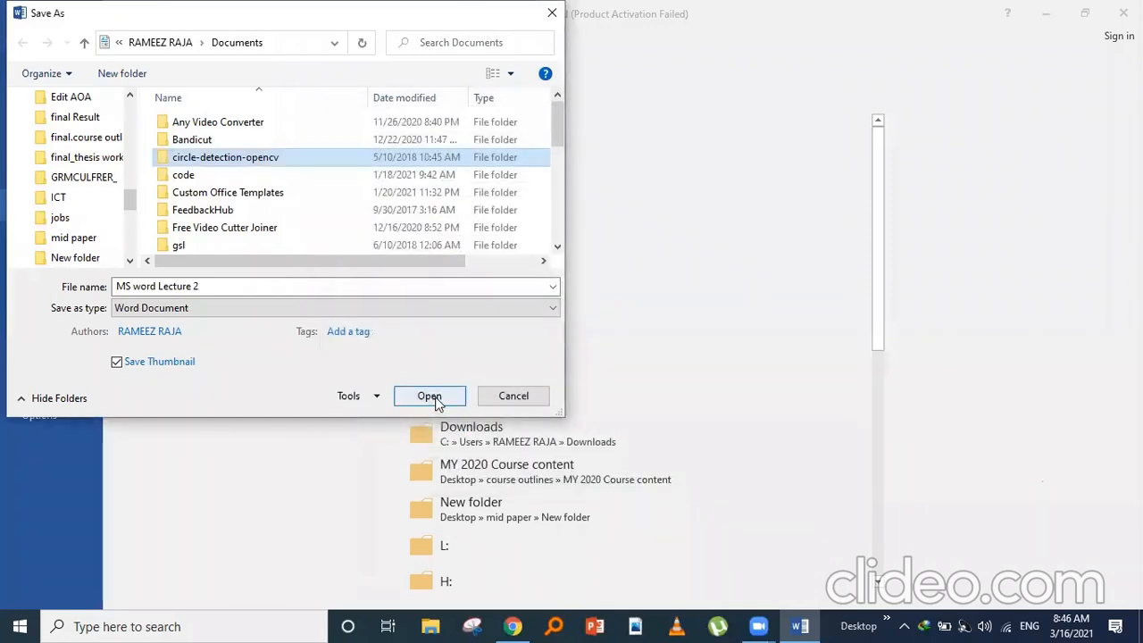
# - Save the unprotected file as MS word Lecture 2 in the Documents folder
pyautogui.click(430, 396)
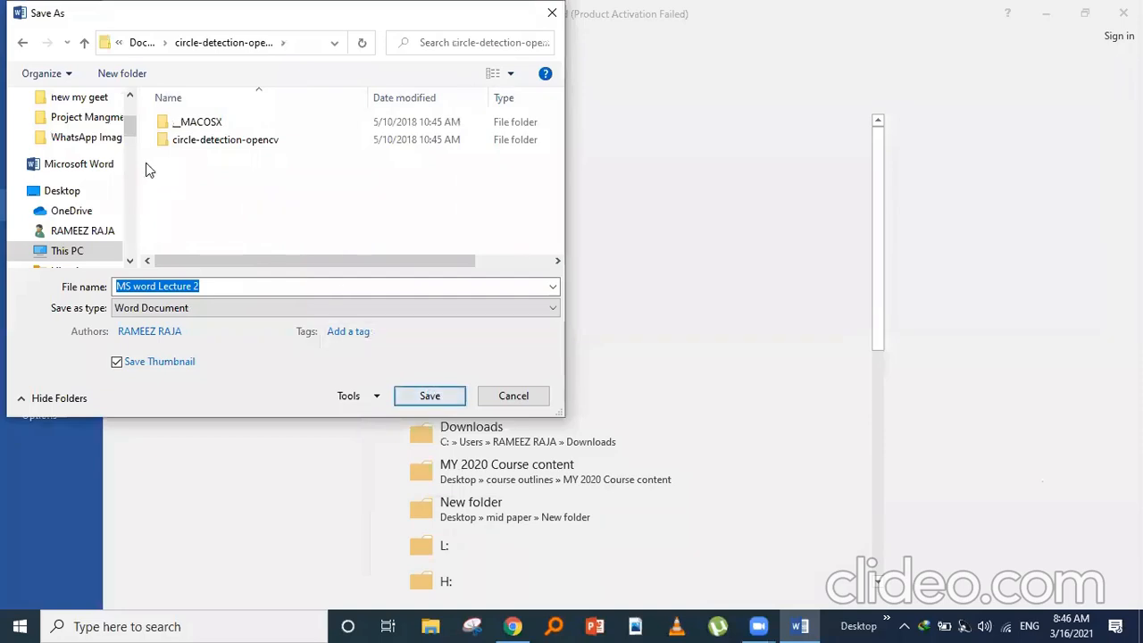
pyautogui.click(21, 48)
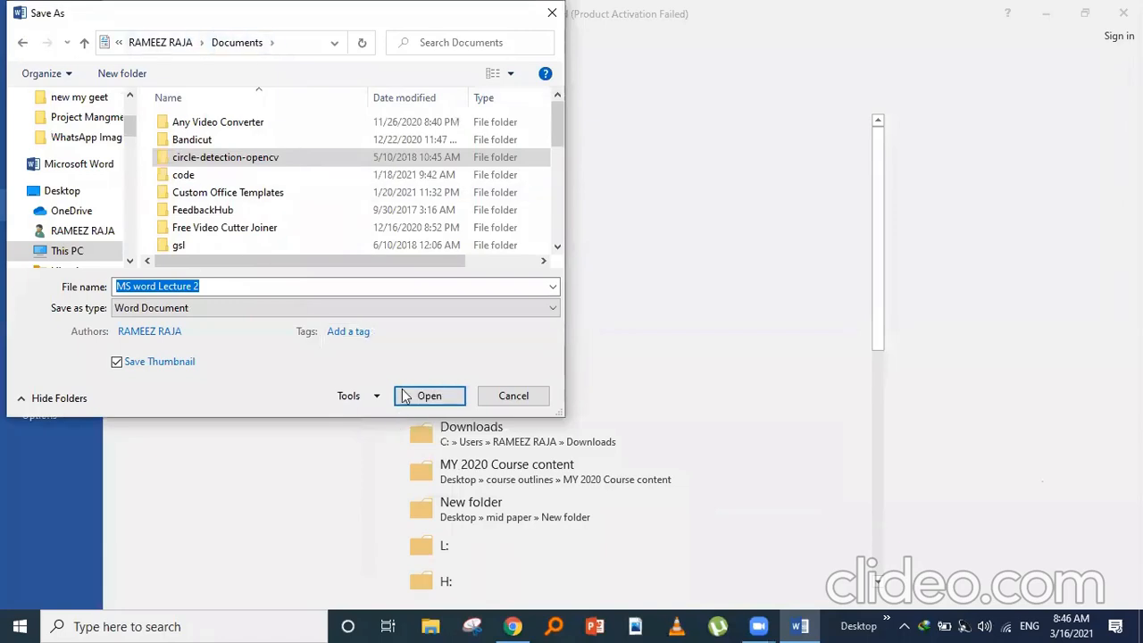
pyautogui.click(515, 398)
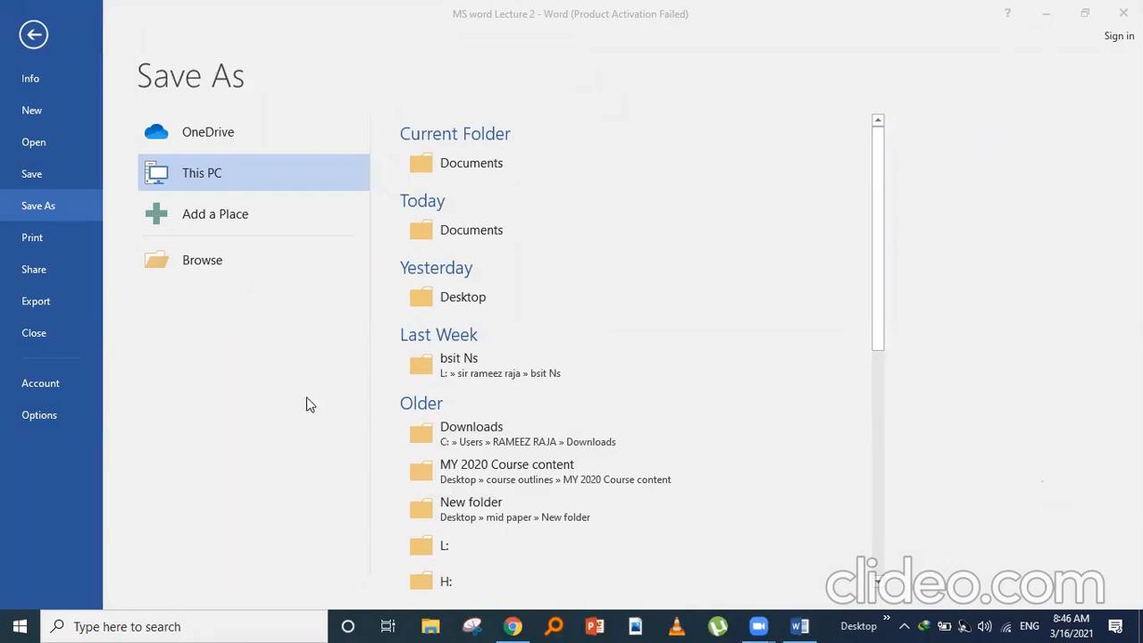
pyautogui.click(471, 164)
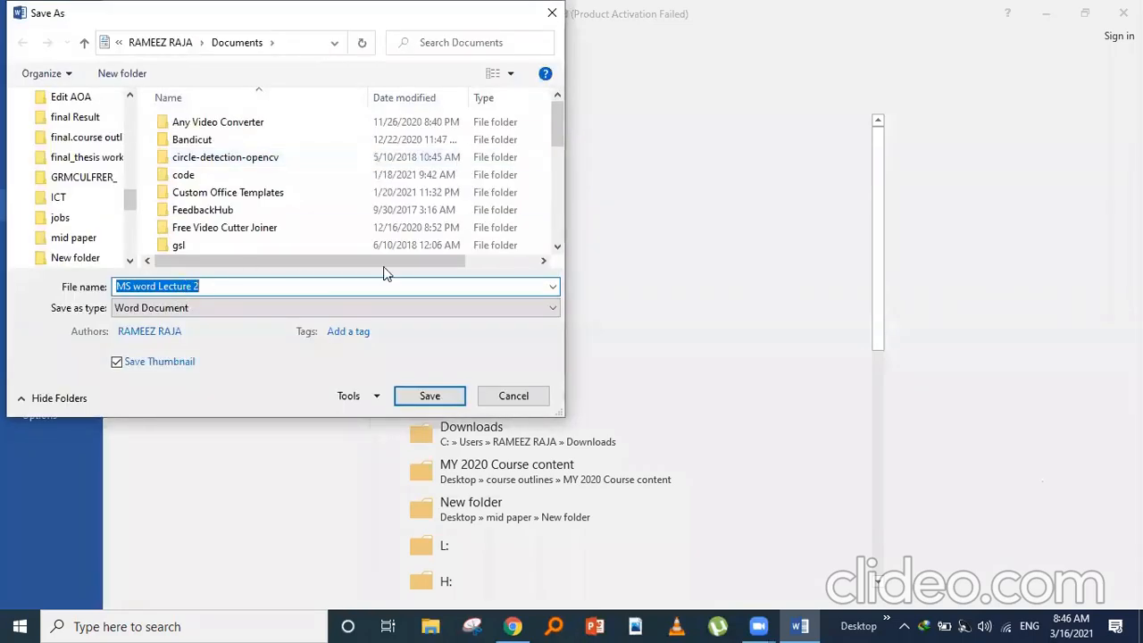
pyautogui.click(260, 287)
pyautogui.click(242, 39)
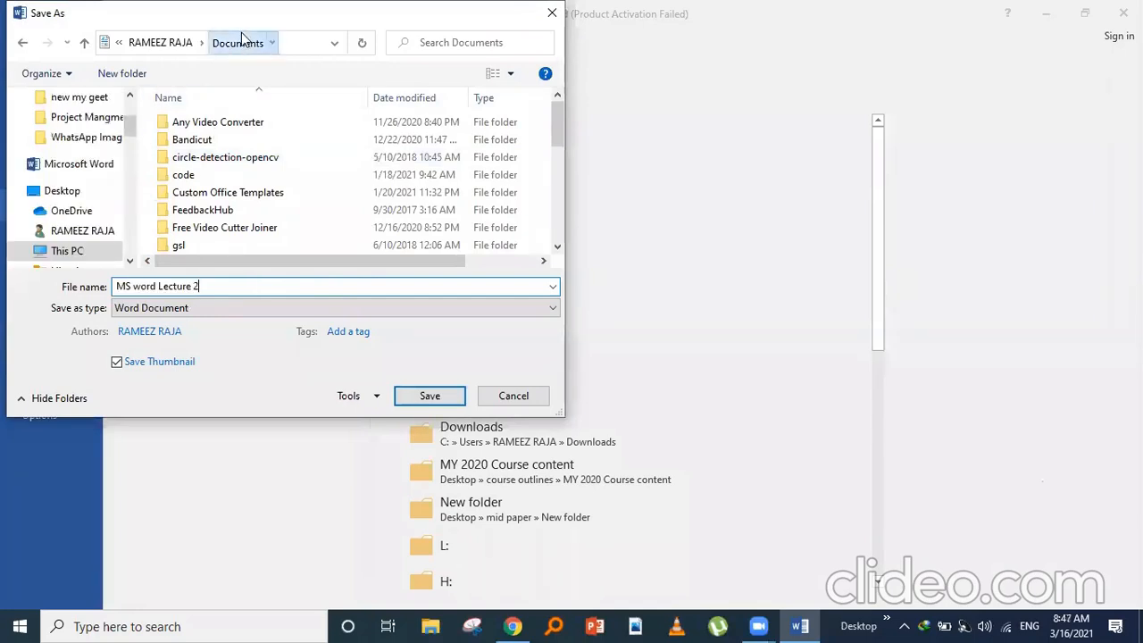
pyautogui.click(431, 396)
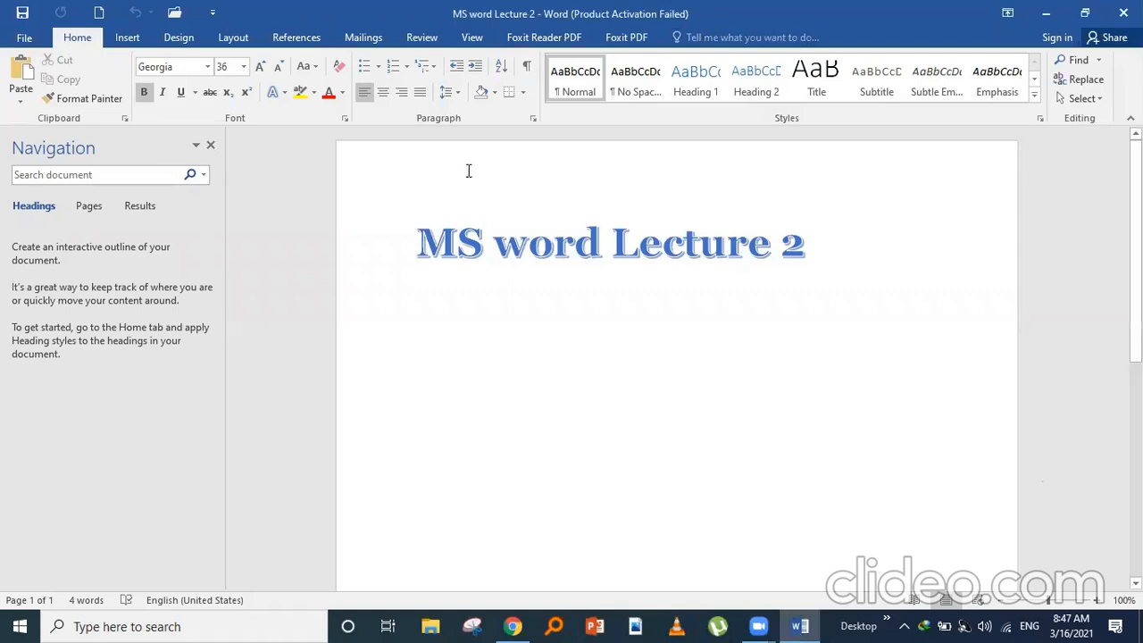
pyautogui.click(25, 38)
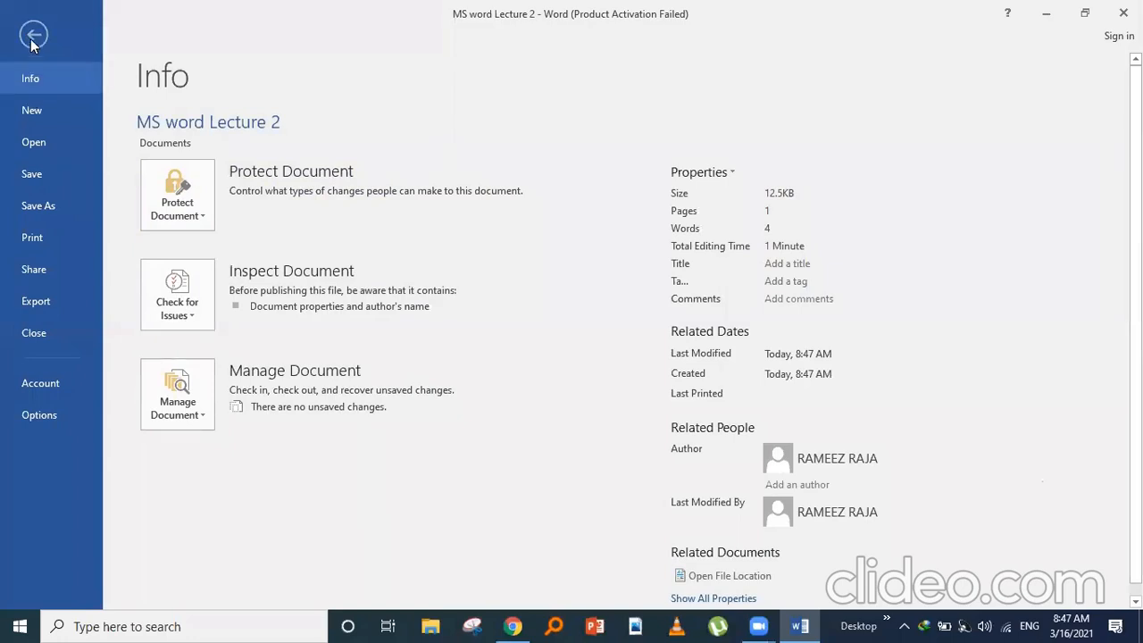
pyautogui.click(33, 37)
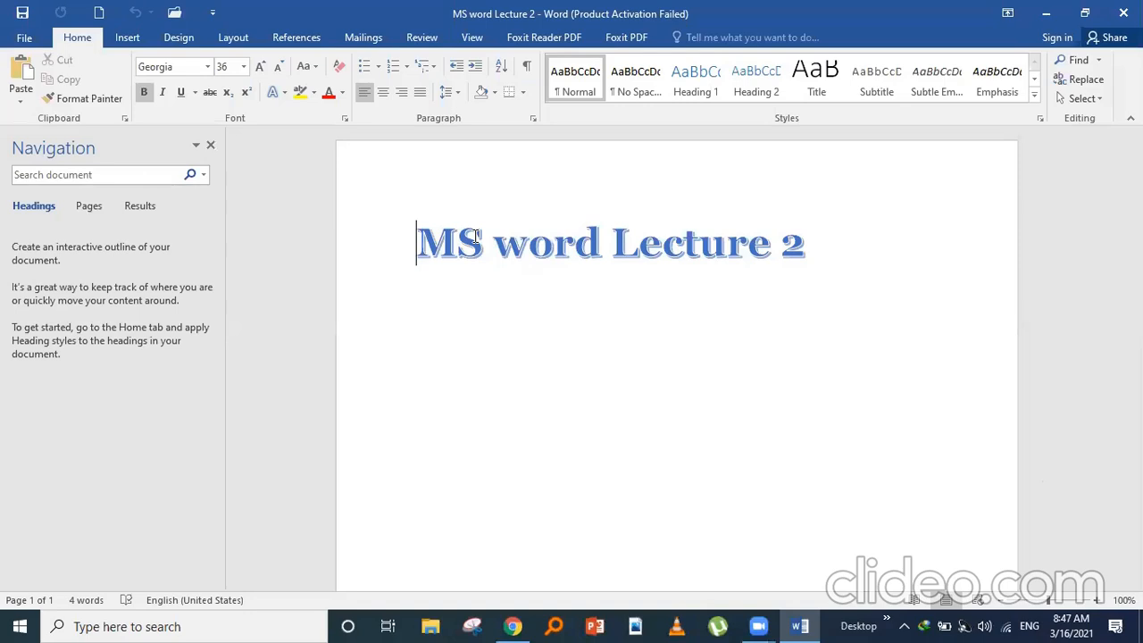
# - Publish MS word Lecture 2 as a PDF, dismiss Foxit's activation prompt, and minimize Word
pyautogui.click(24, 45)
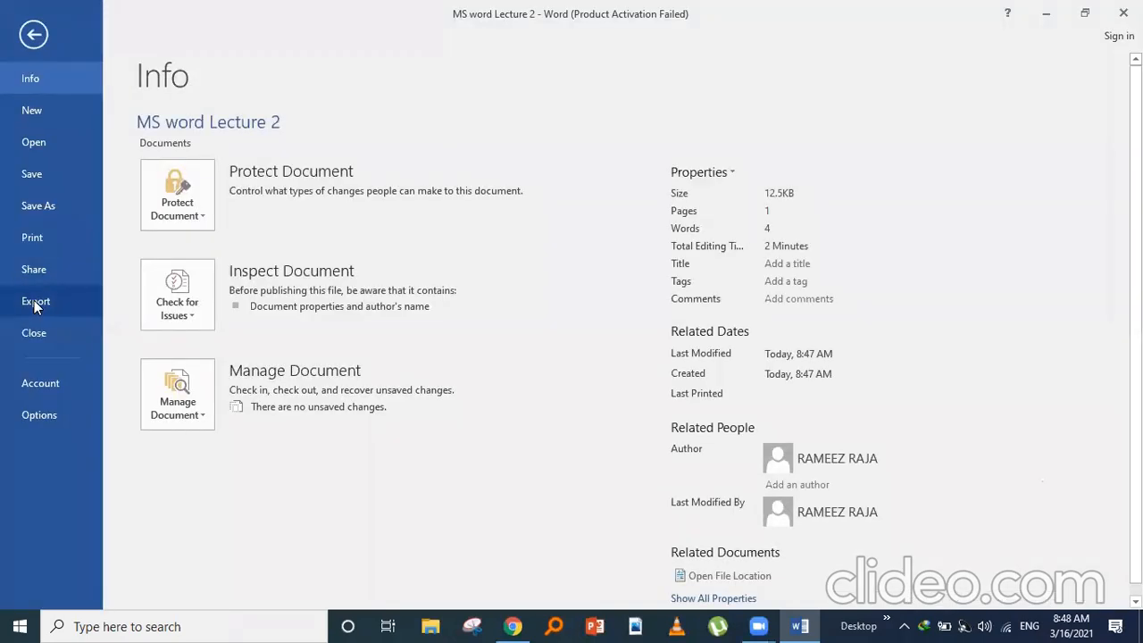
pyautogui.click(34, 303)
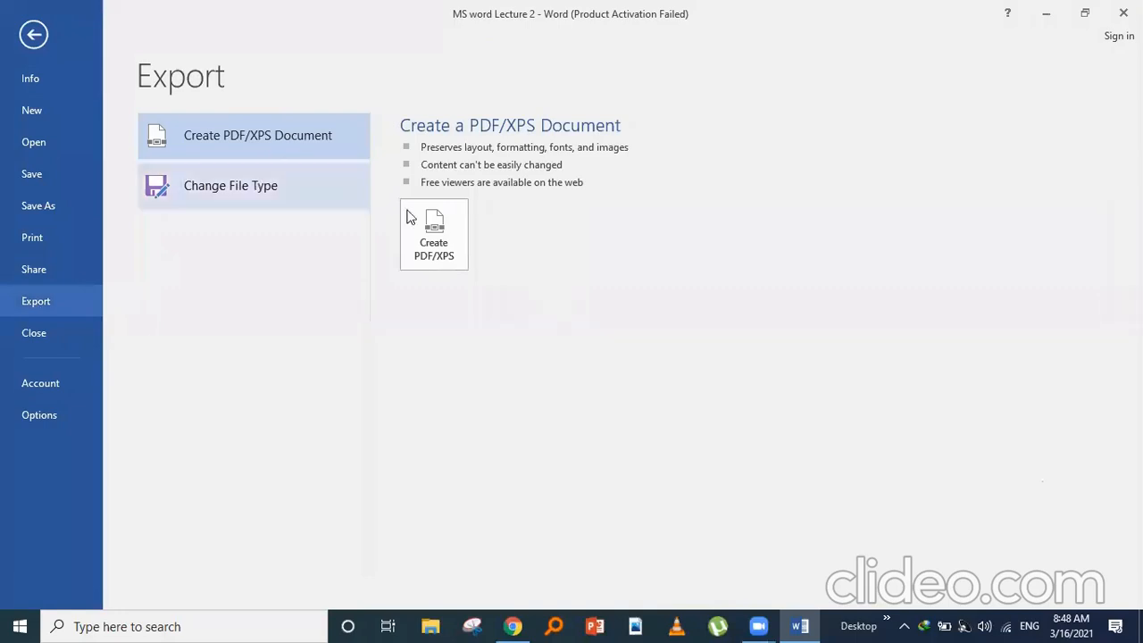
pyautogui.click(436, 236)
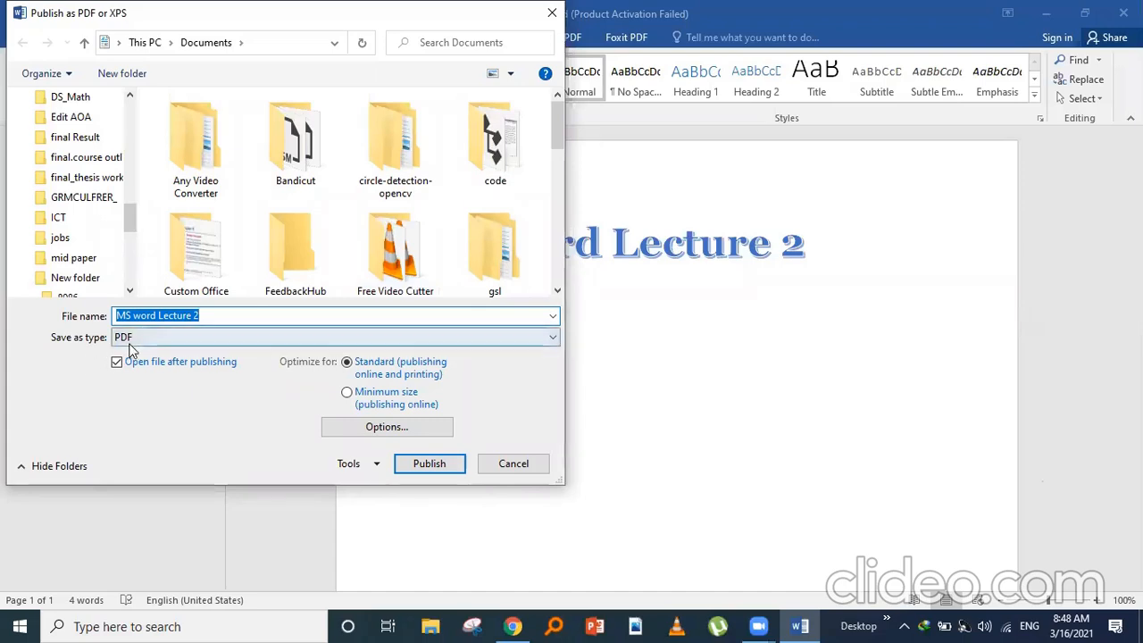
pyautogui.click(436, 465)
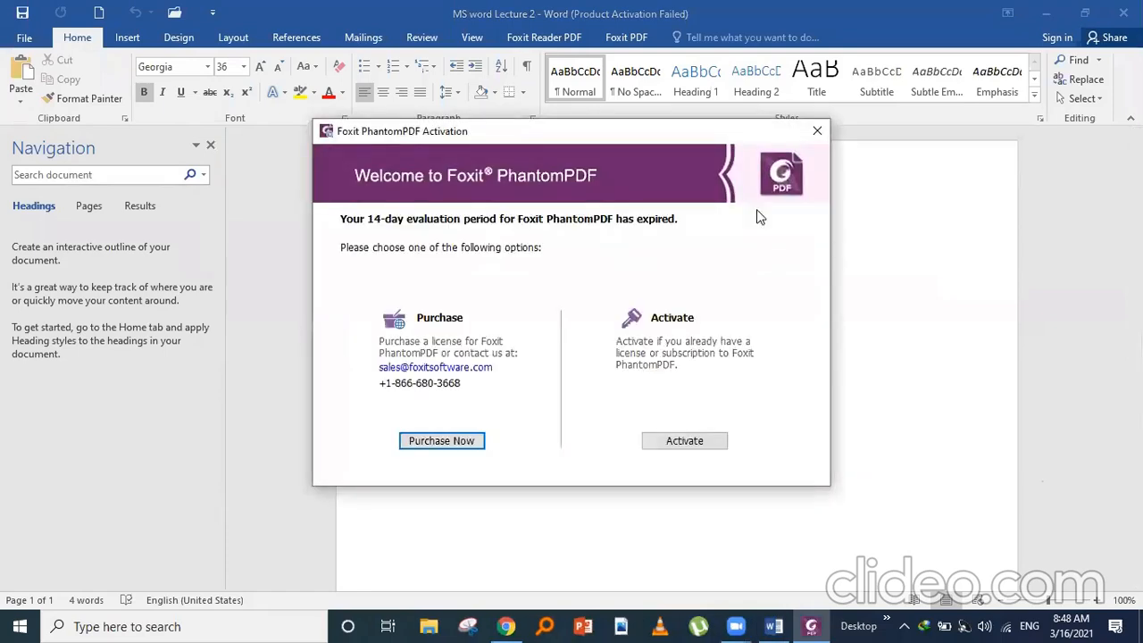
pyautogui.click(815, 134)
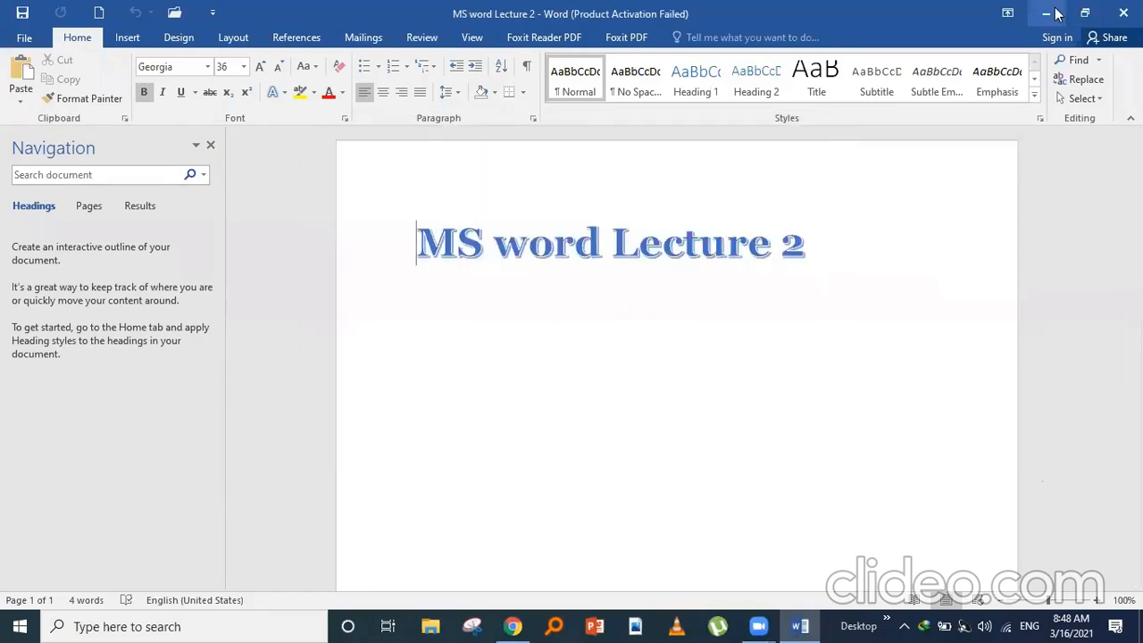
pyautogui.click(1052, 14)
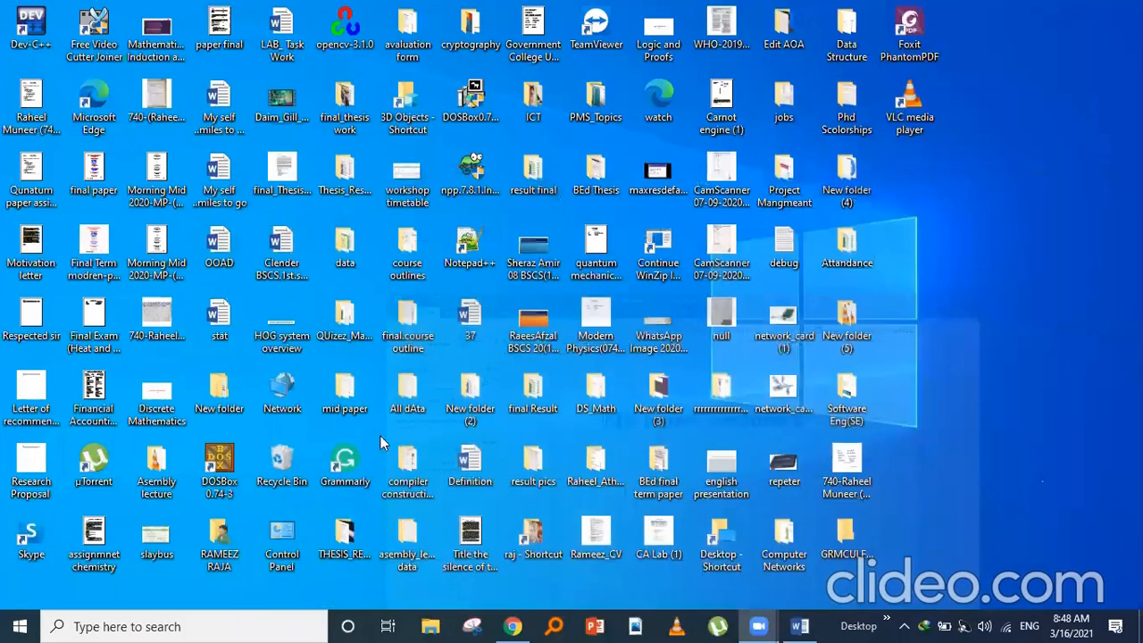
# - Open File Explorer from the taskbar and go into the Documents folder
pyautogui.click(429, 625)
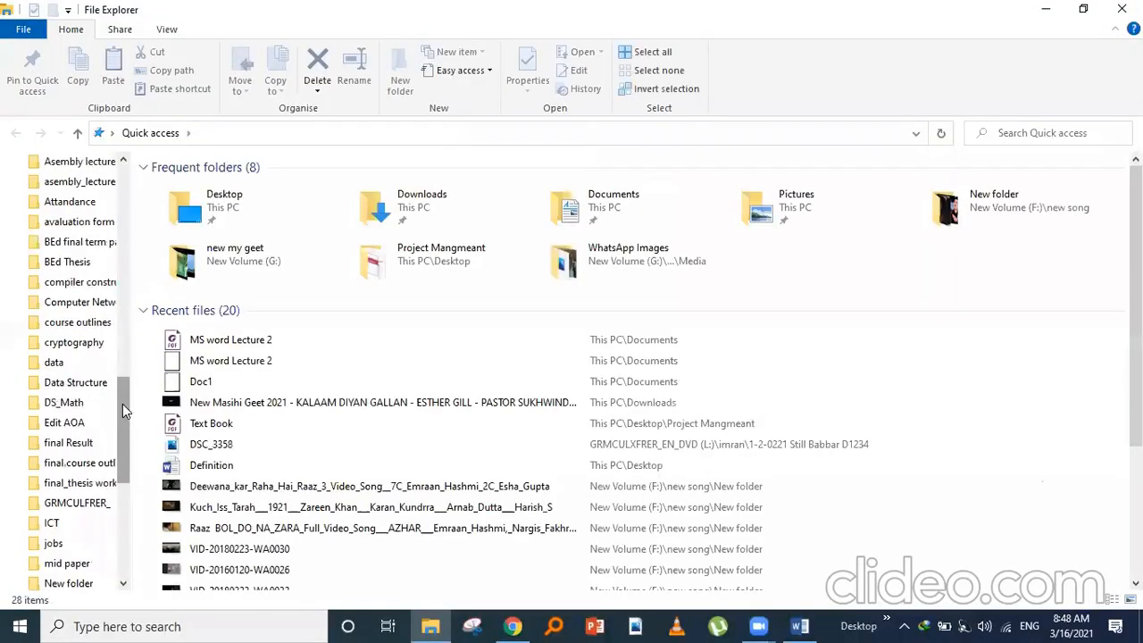
pyautogui.scroll(1, 123, 403)
pyautogui.click(618, 201)
pyautogui.doubleClick(620, 198)
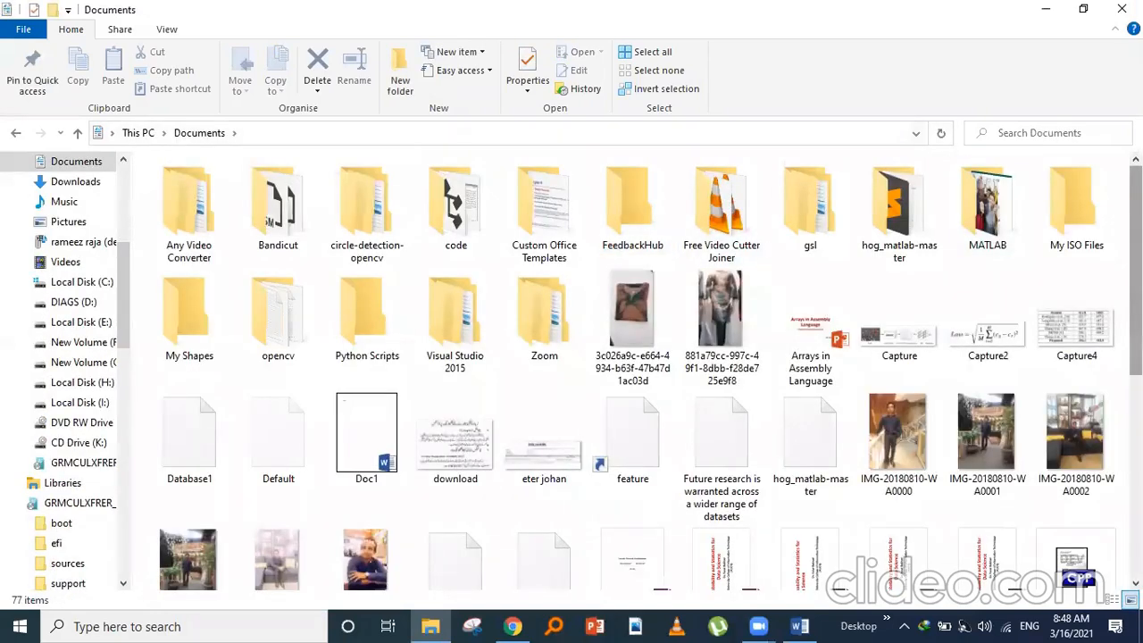
# - Scroll through the Documents files, dismiss the search suggestions, and close the window
pyautogui.scroll(-1, 973, 183)
pyautogui.scroll(-3, 987, 190)
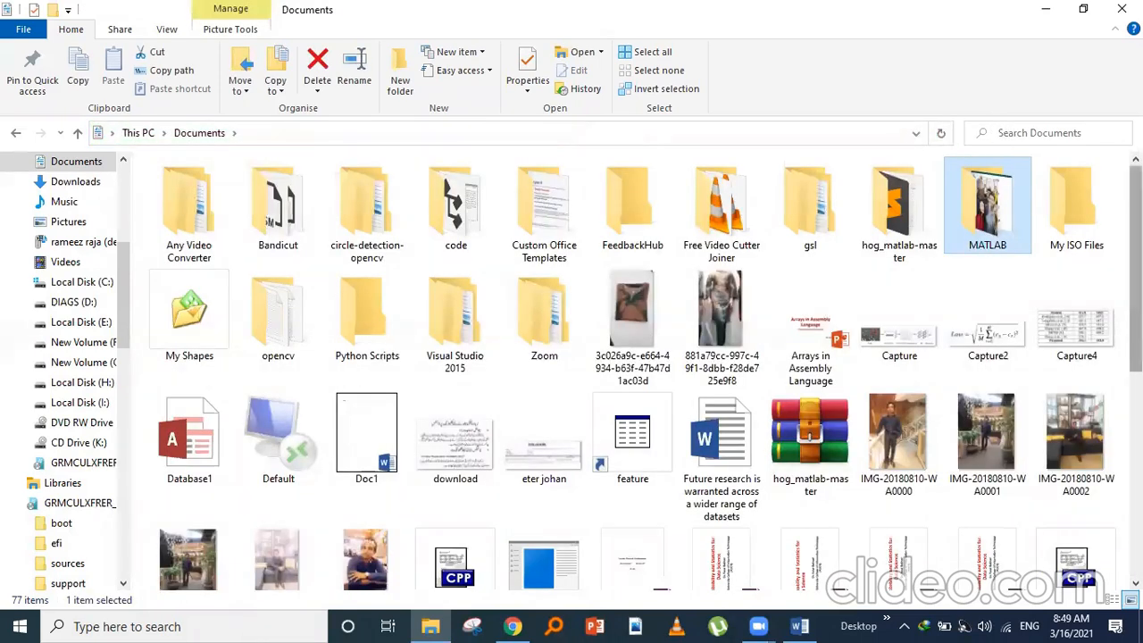
pyautogui.scroll(-1, 964, 299)
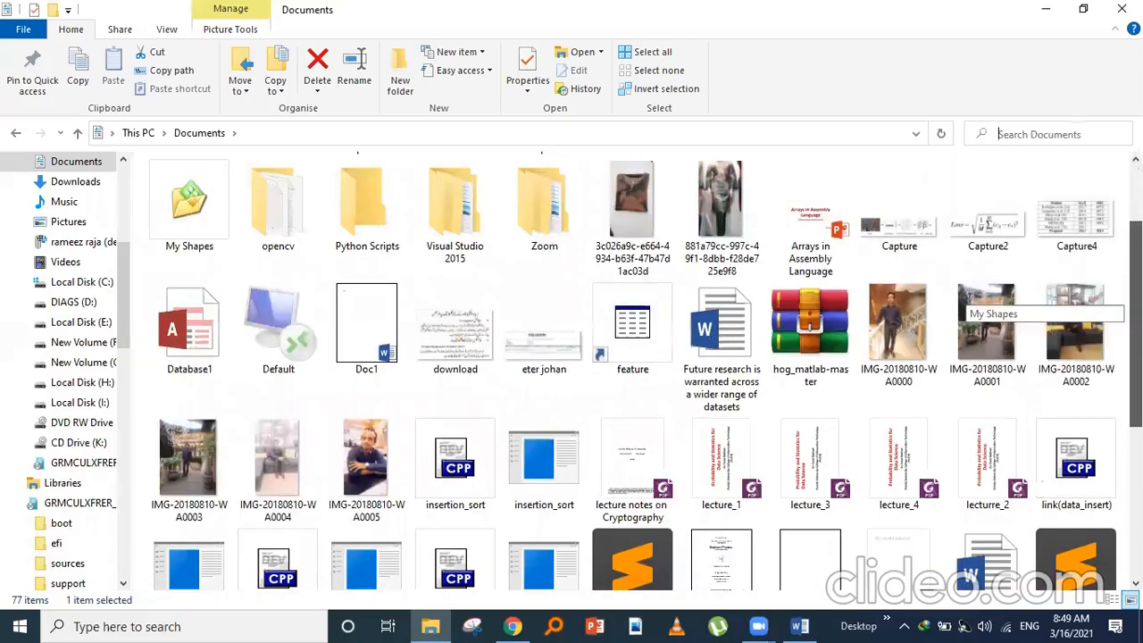
pyautogui.scroll(-2, 964, 299)
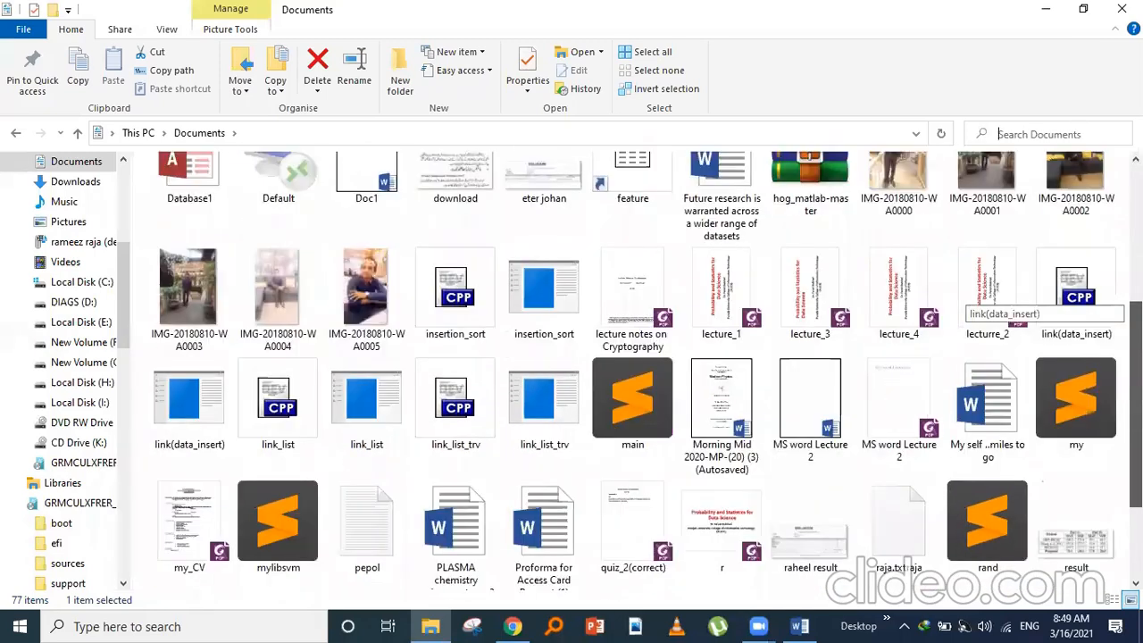
pyautogui.scroll(-1, 964, 299)
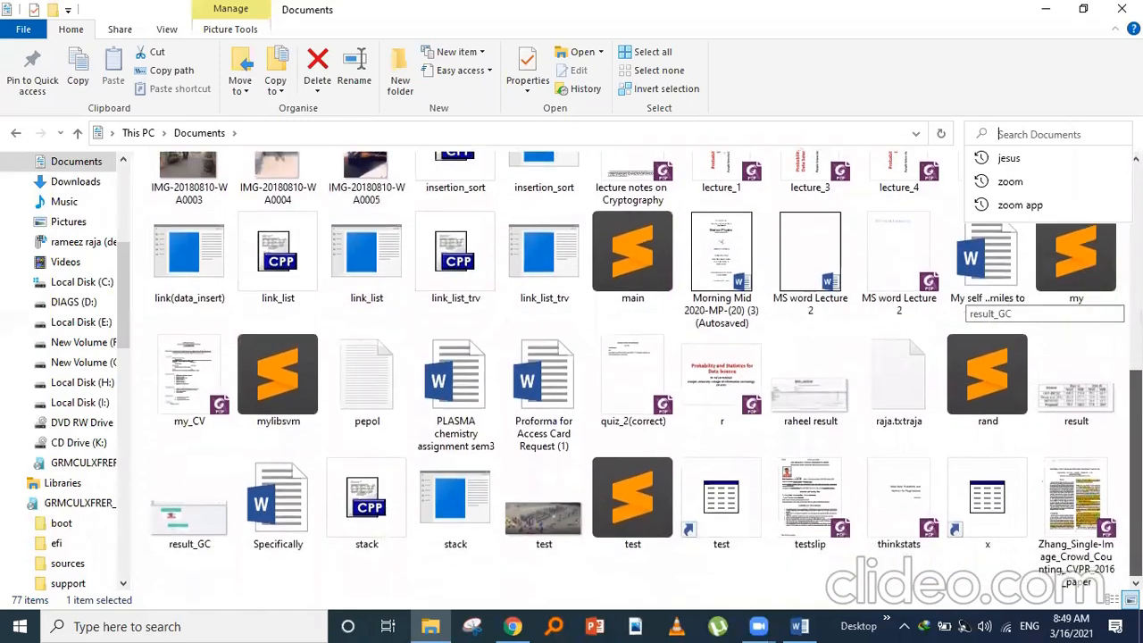
pyautogui.scroll(1, 965, 299)
pyautogui.scroll(-1, 965, 299)
pyautogui.scroll(3, 1097, 300)
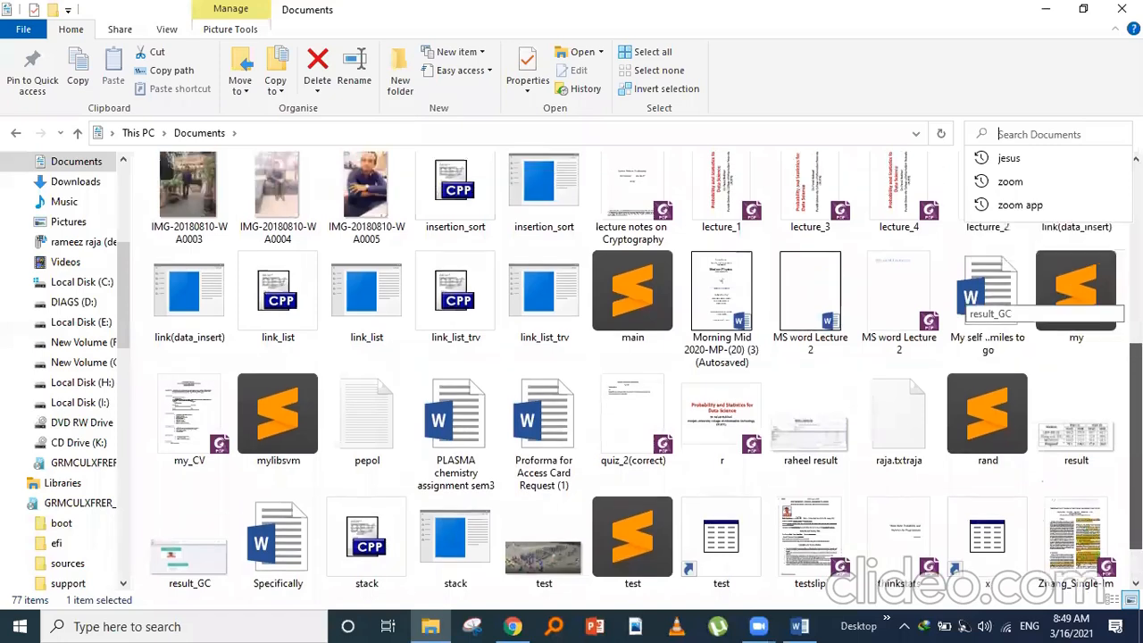
pyautogui.moveTo(1097, 300)
pyautogui.mouseDown()
pyautogui.moveTo(1089, 278)
pyautogui.moveTo(1106, 305)
pyautogui.mouseUp()
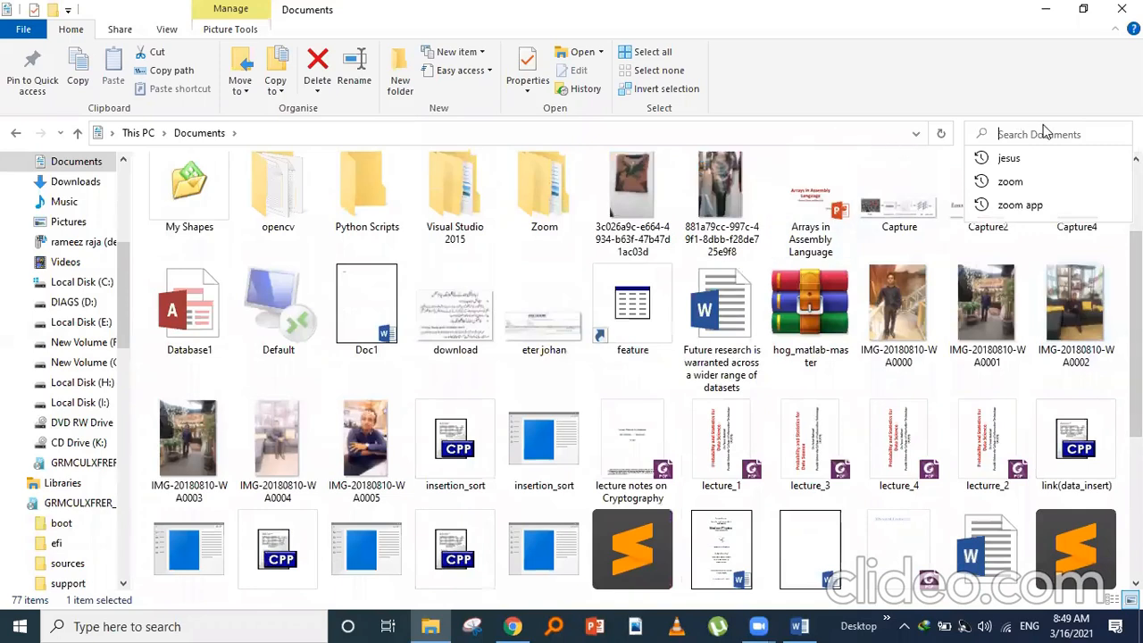
pyautogui.click(1068, 165)
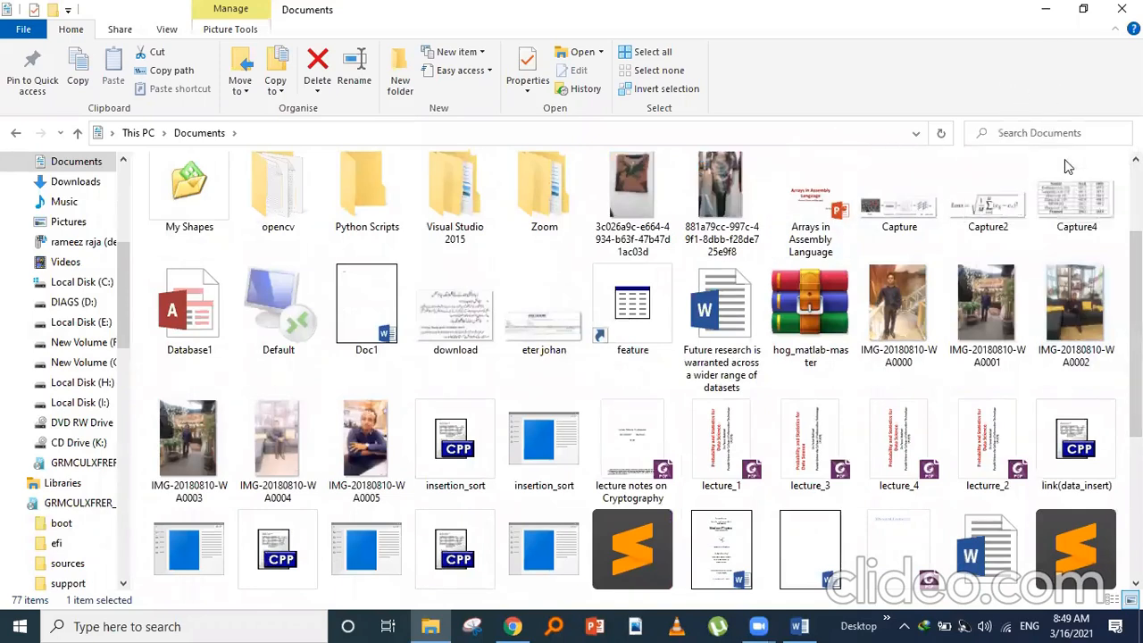
pyautogui.click(1122, 9)
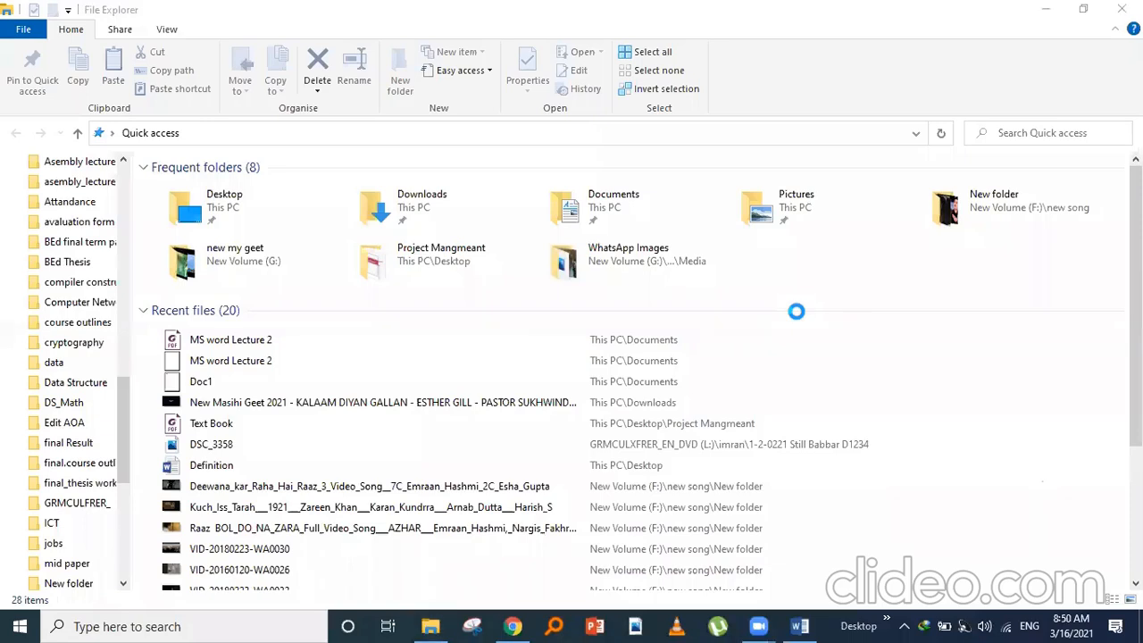
# - Open the Documents folder and scroll down to the MS word Lecture 2 files
pyautogui.click(582, 196)
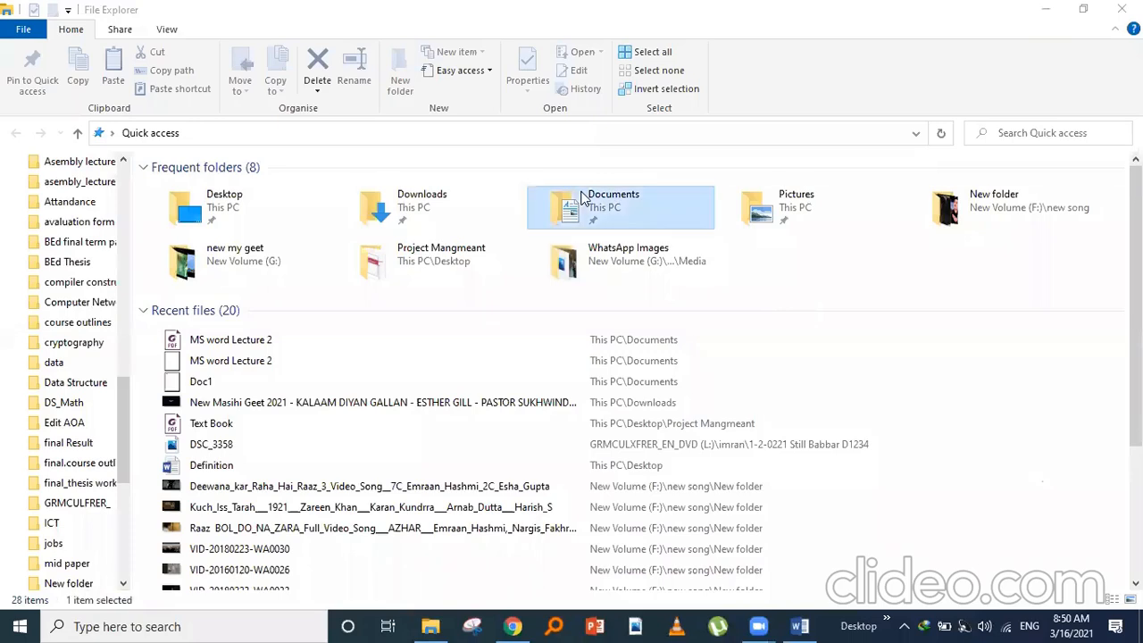
pyautogui.doubleClick(582, 197)
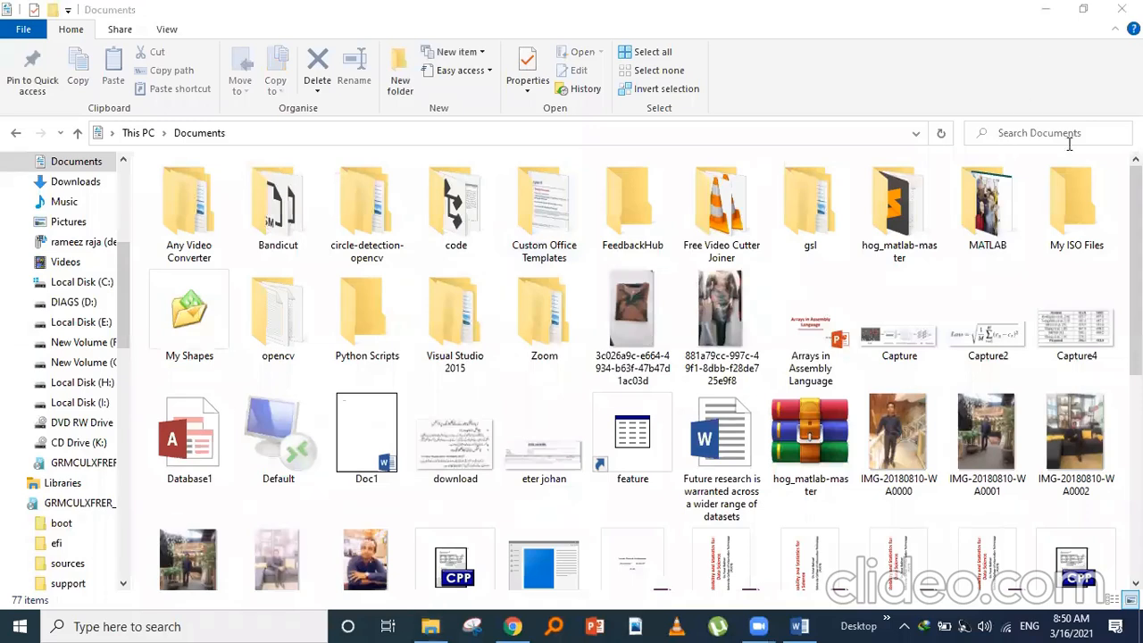
pyautogui.scroll(-2, 973, 197)
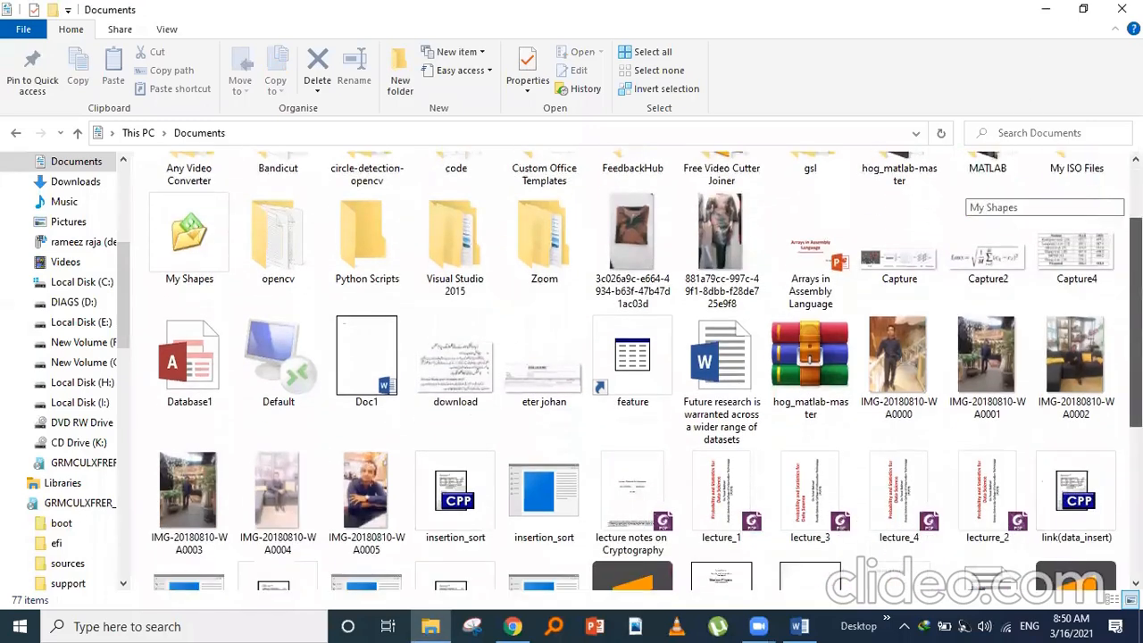
pyautogui.scroll(-2, 974, 196)
pyautogui.scroll(-2, 973, 196)
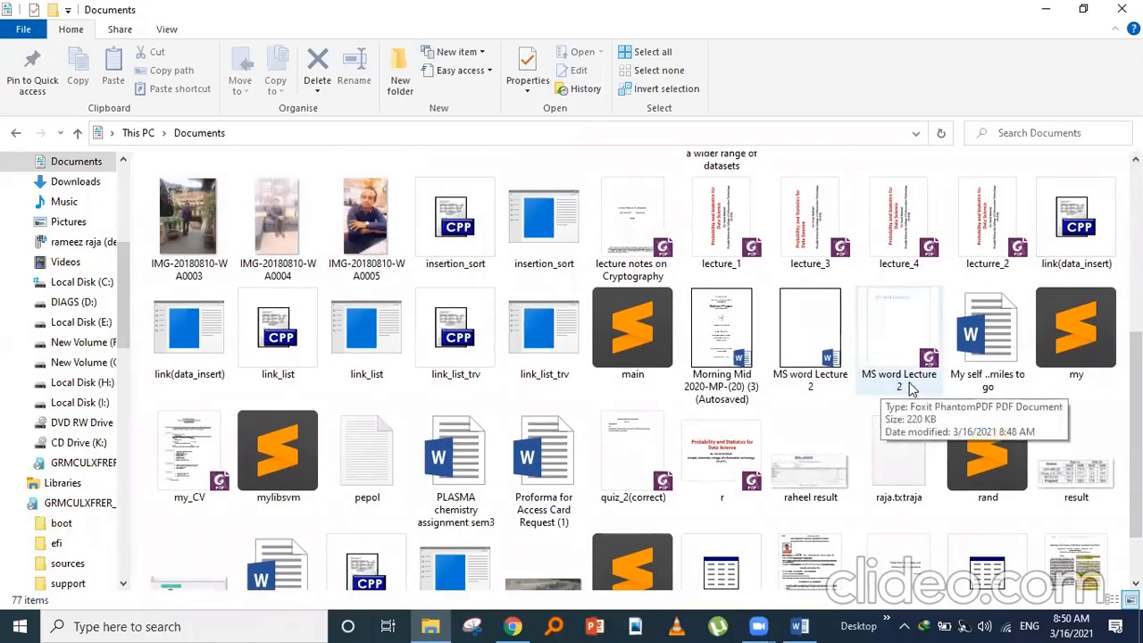
# - Open the MS word Lecture 2 PDF in Adobe Acrobat Reader DC and minimize the Documents window
pyautogui.doubleClick(893, 350)
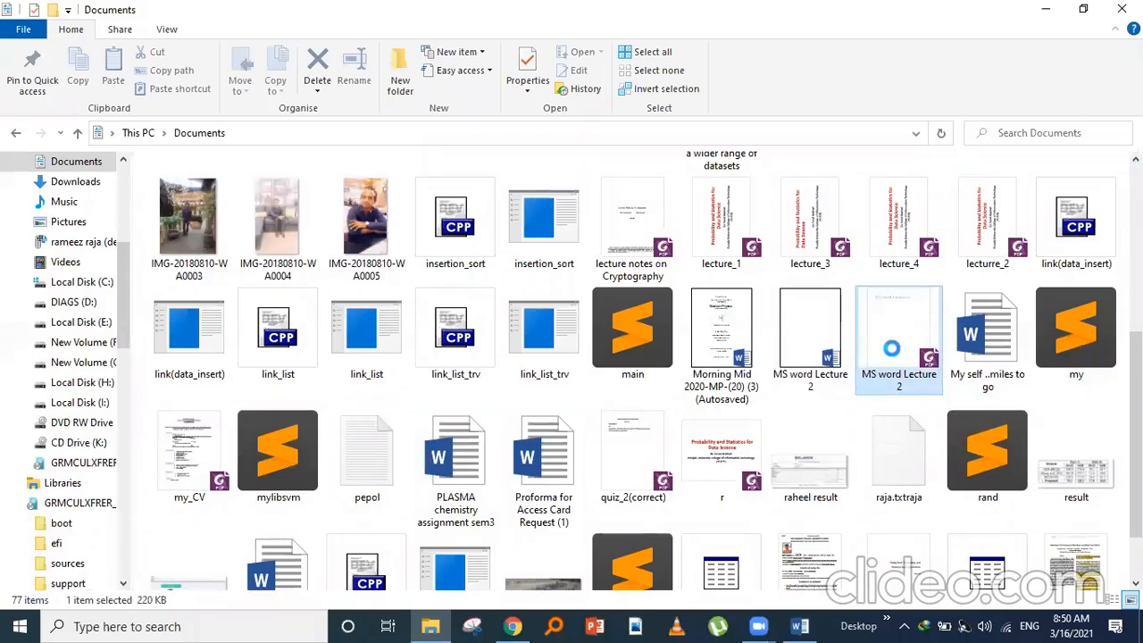
pyautogui.rightClick(896, 355)
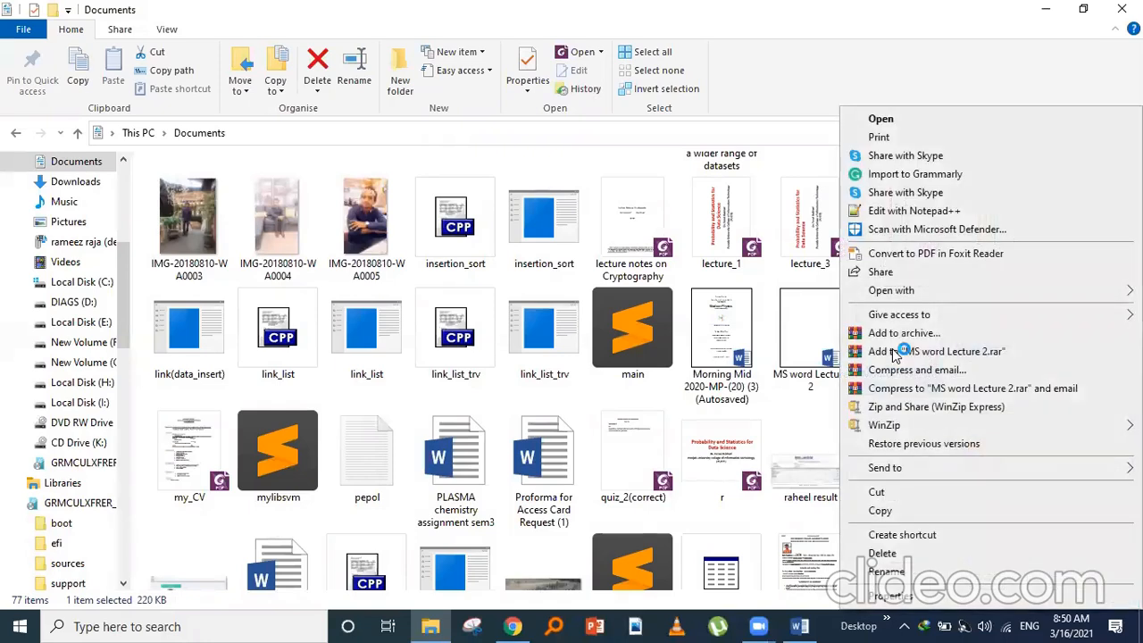
pyautogui.moveTo(890, 295)
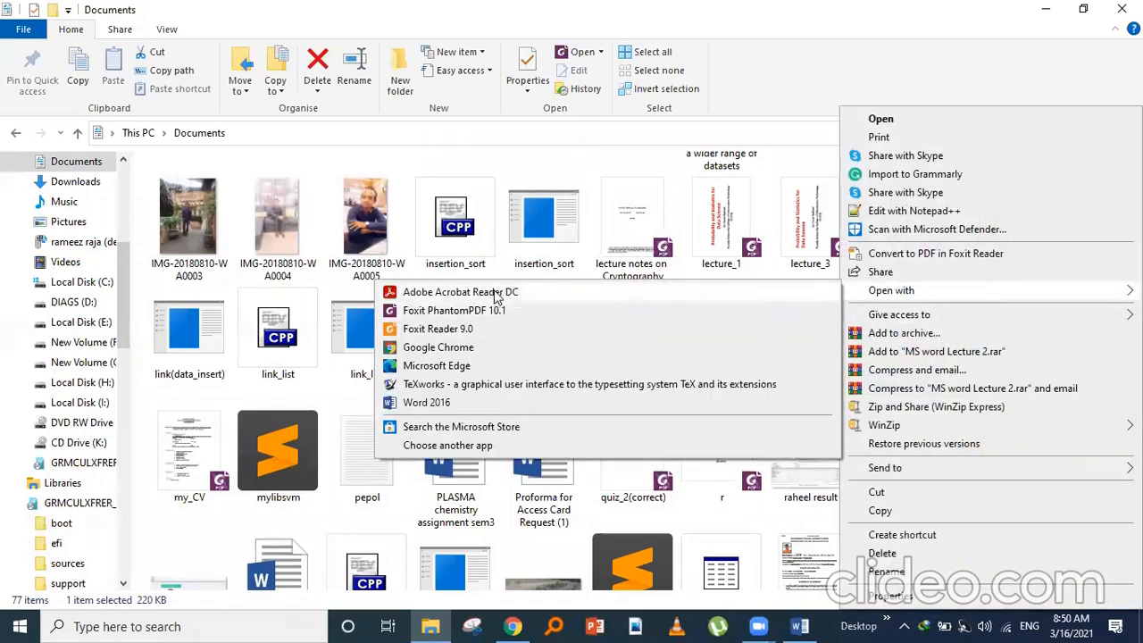
pyautogui.click(497, 293)
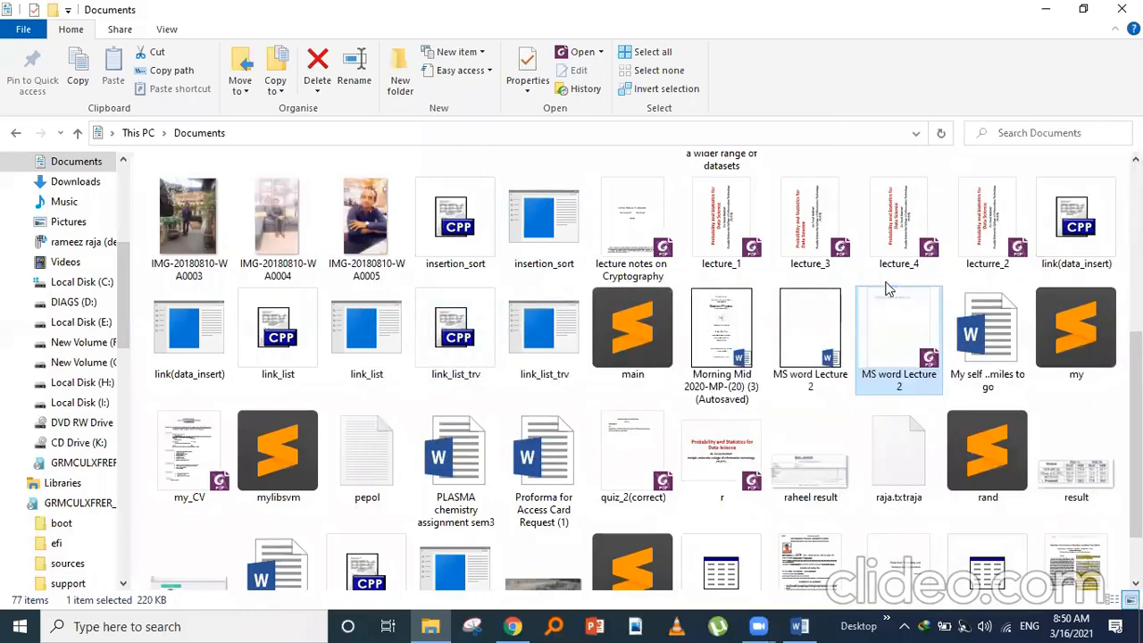
pyautogui.click(1041, 9)
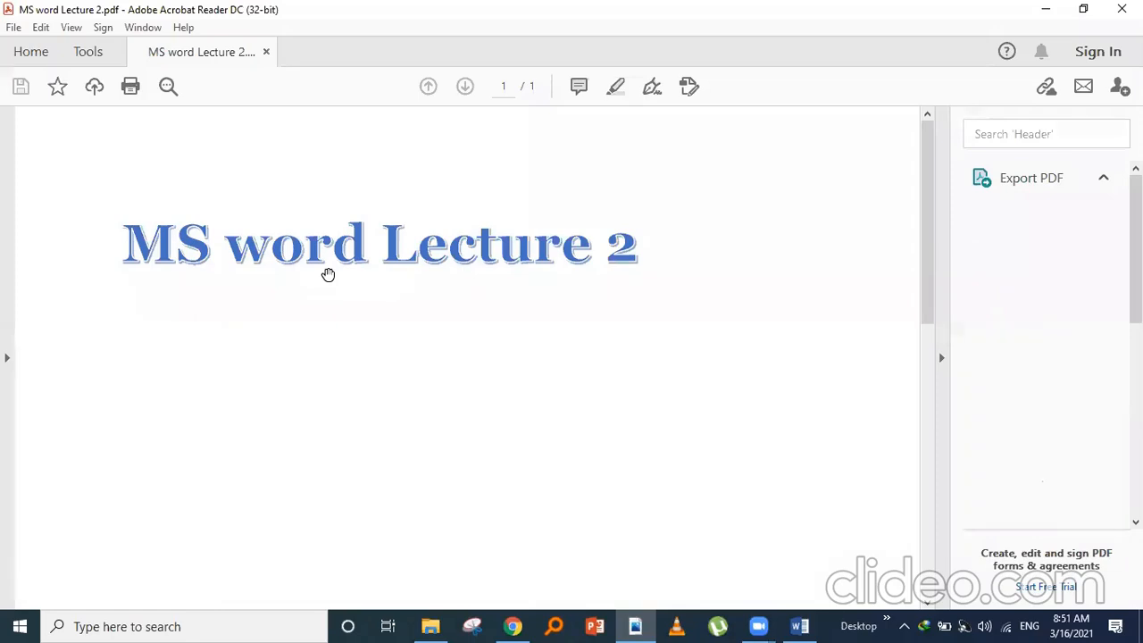
# - Minimize Acrobat Reader and restore the MS word Lecture 2 document in Word
pyautogui.click(1054, 8)
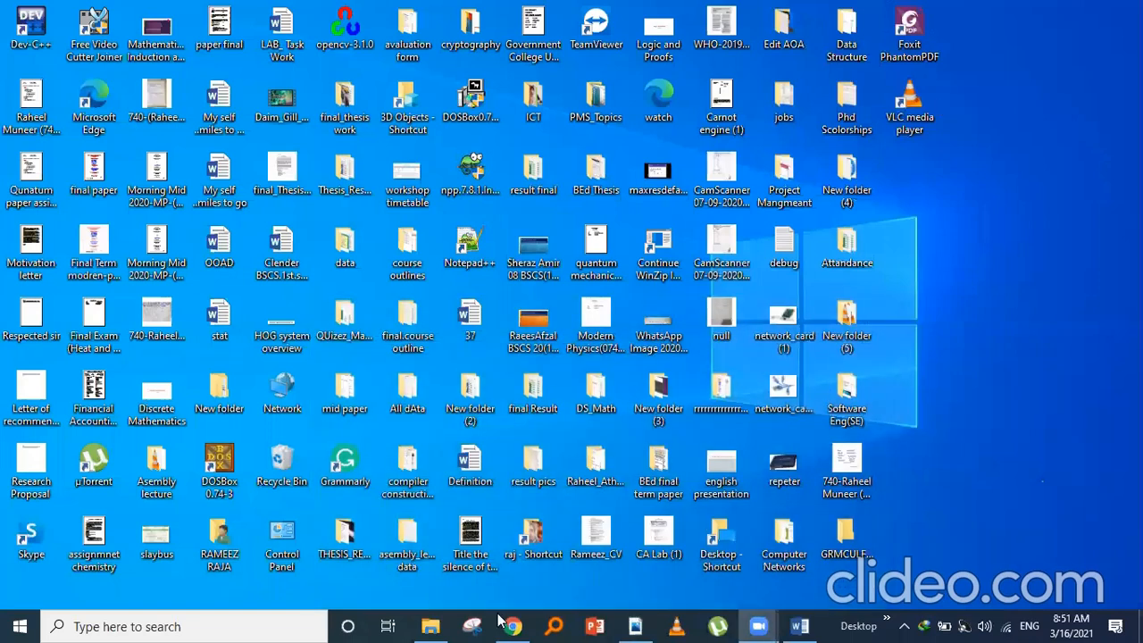
pyautogui.click(793, 625)
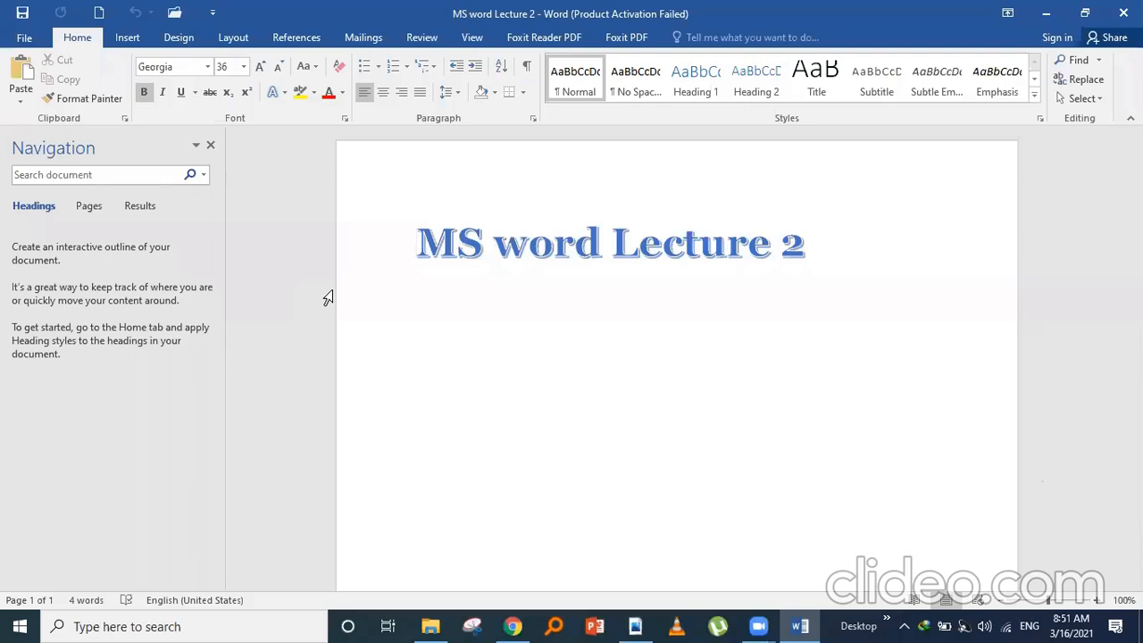
# - Save the lecture to Documents as a PDF, dropping the trailing 2 from the file name
pyautogui.click(37, 40)
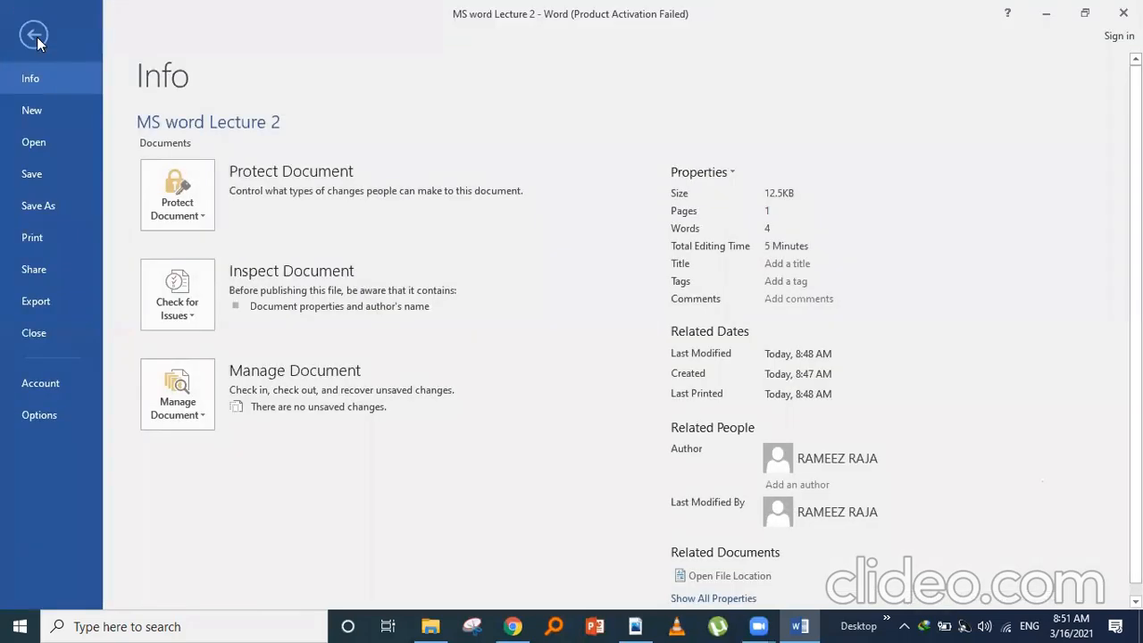
pyautogui.click(45, 208)
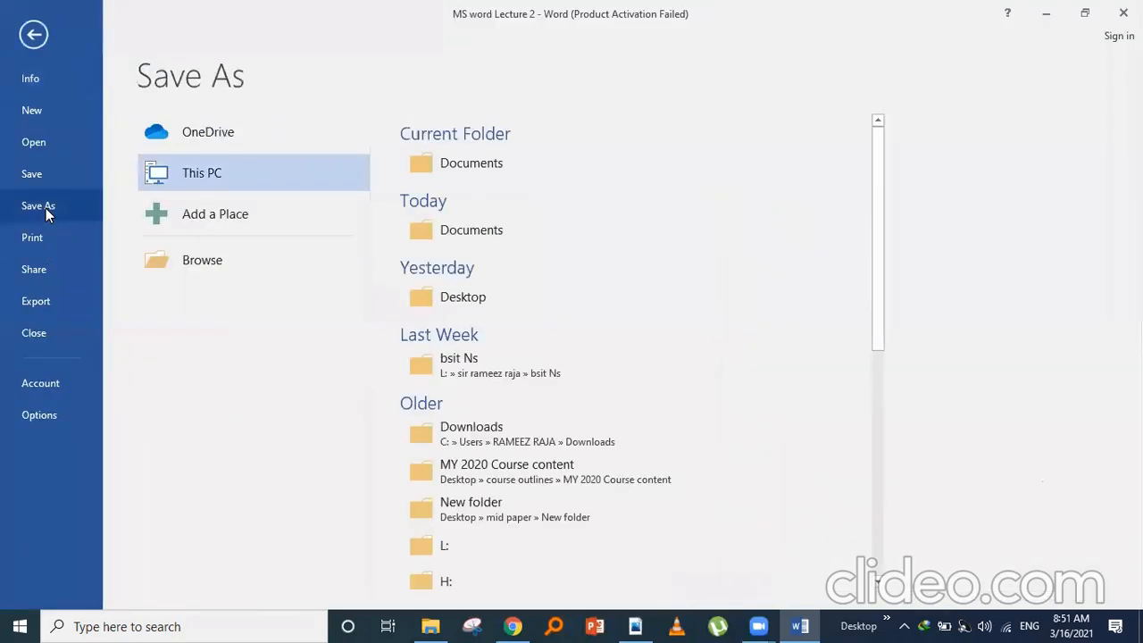
pyautogui.click(461, 170)
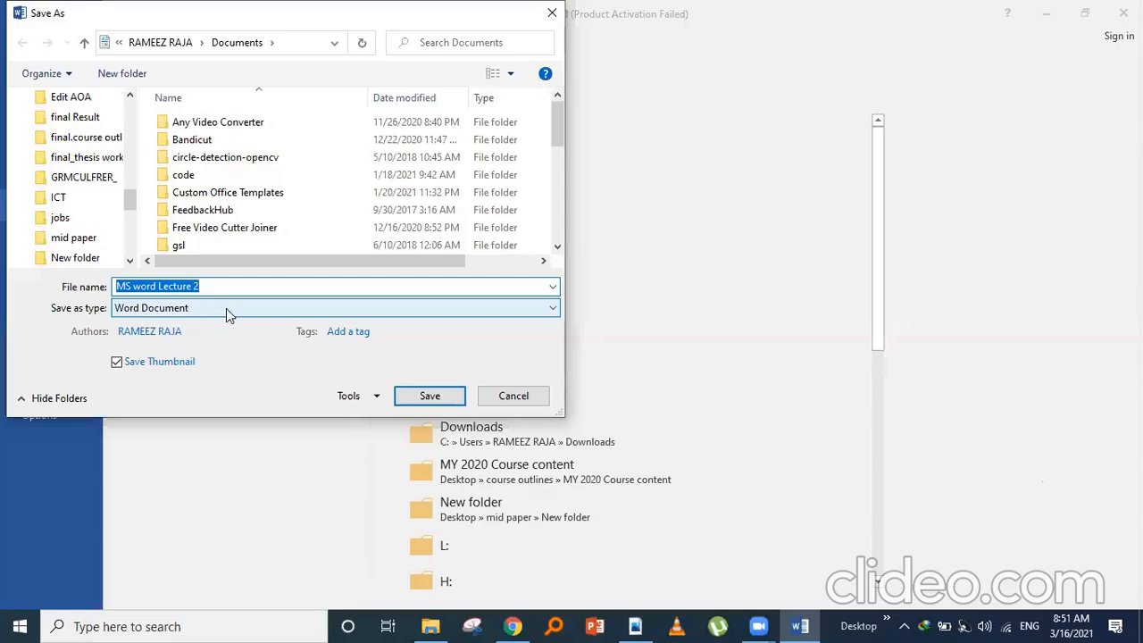
pyautogui.click(551, 310)
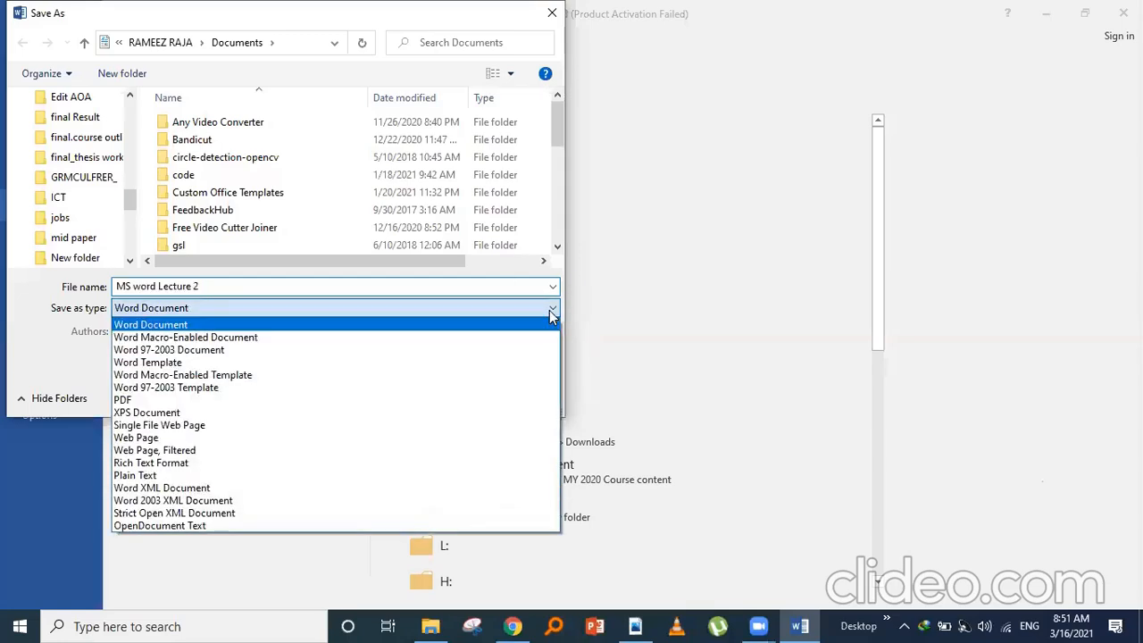
pyautogui.click(452, 402)
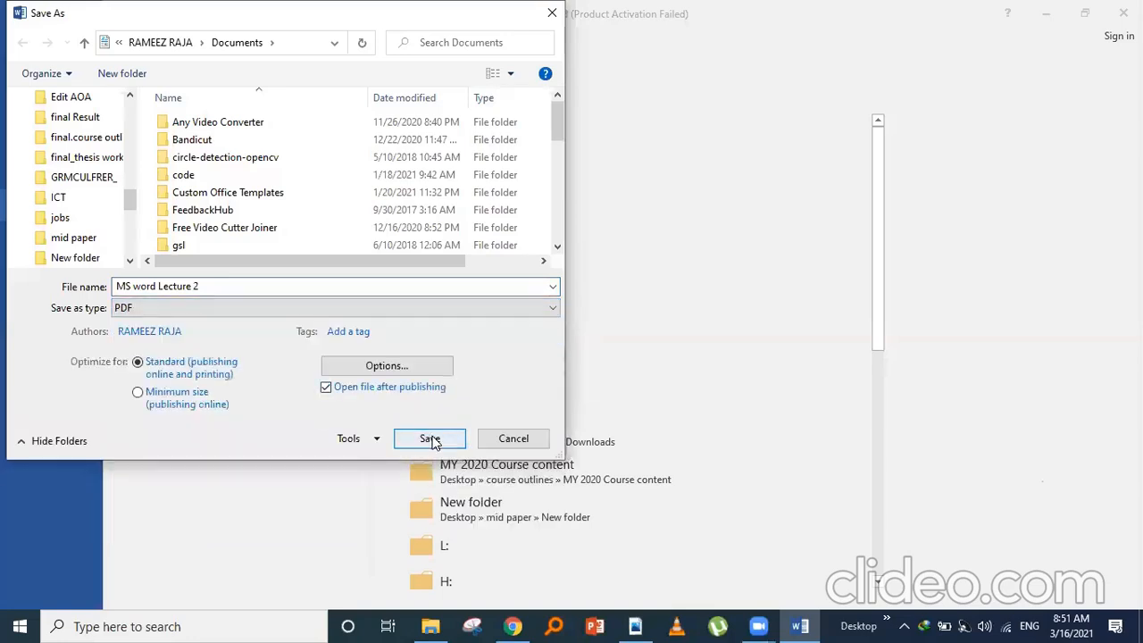
pyautogui.click(202, 287)
pyautogui.click(203, 287)
pyautogui.press('BackSpace')
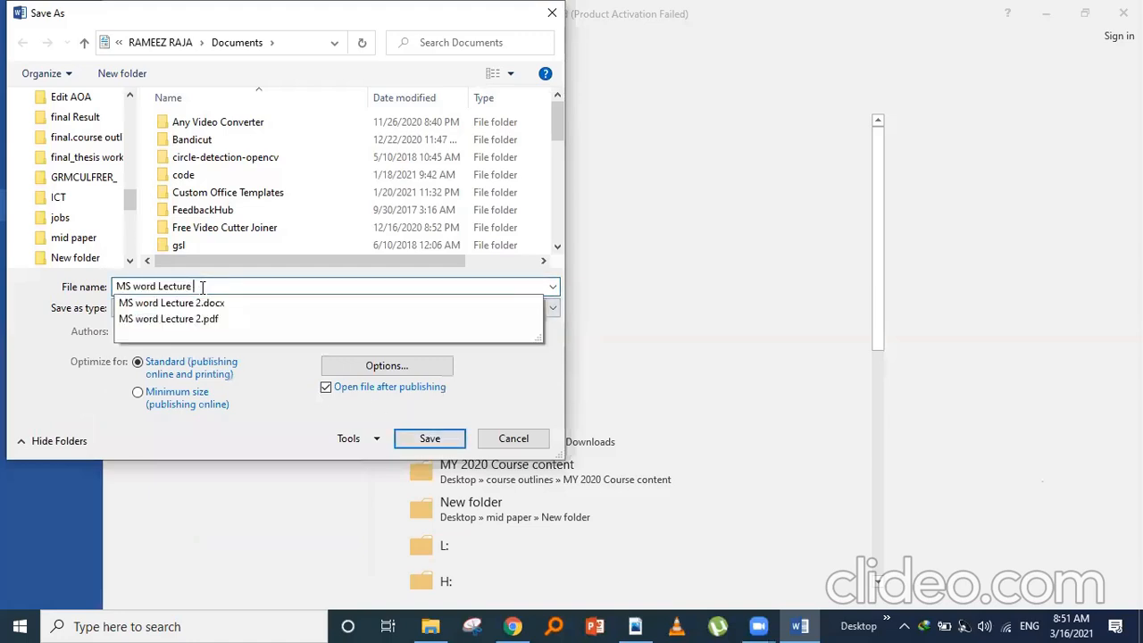
pyautogui.click(429, 444)
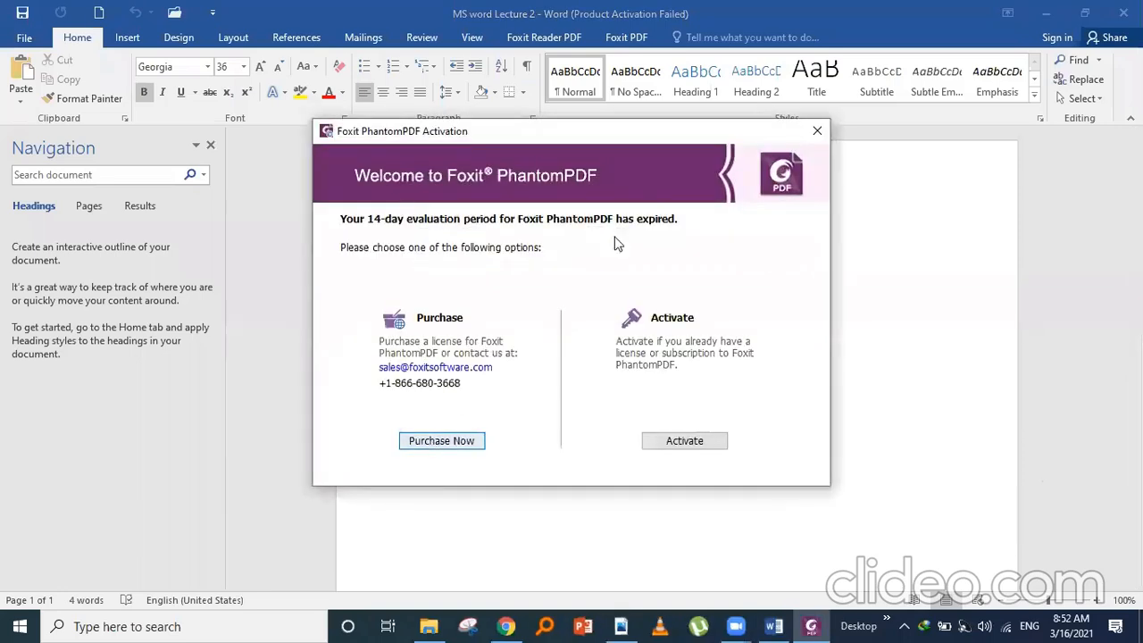
# - Dismiss the Foxit notice and reach Word's Save As page via File and Export
pyautogui.click(820, 132)
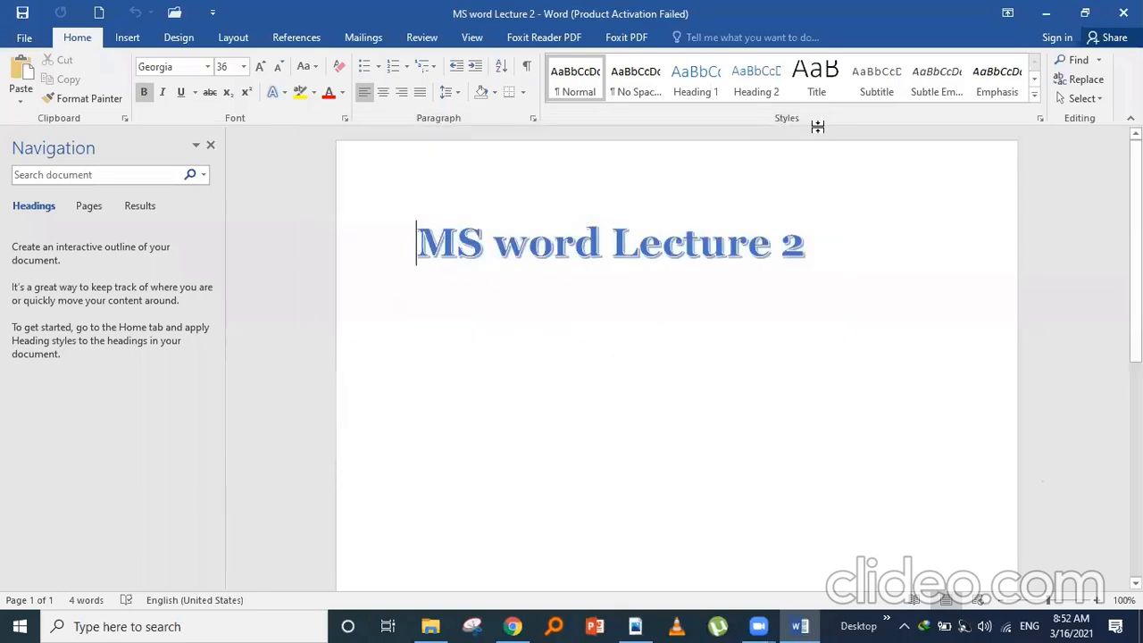
pyautogui.click(24, 38)
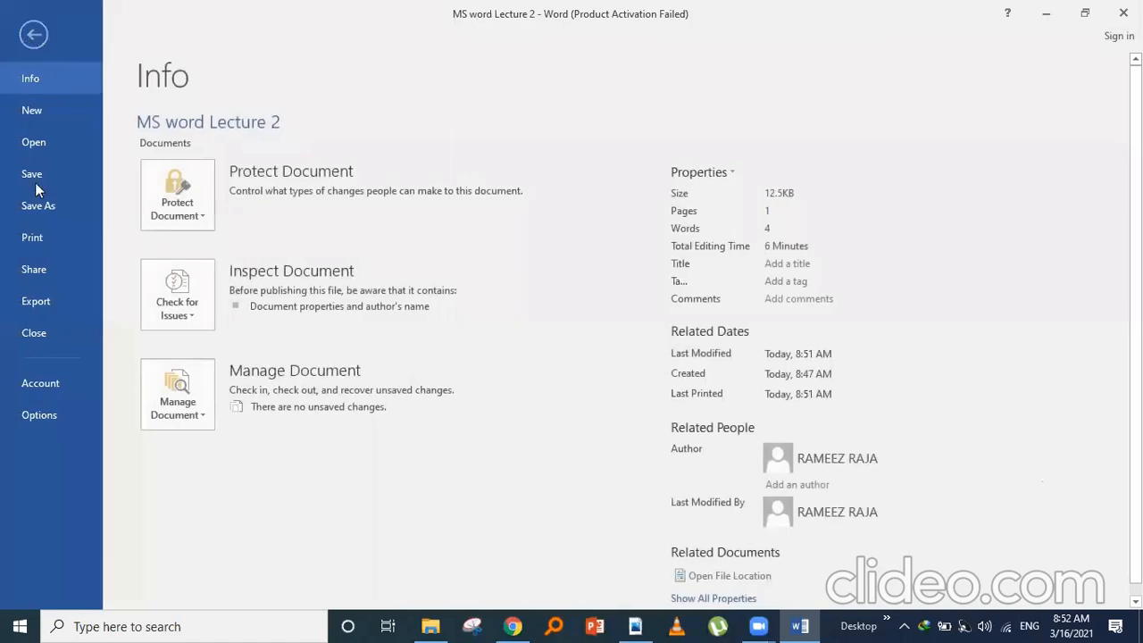
pyautogui.click(56, 308)
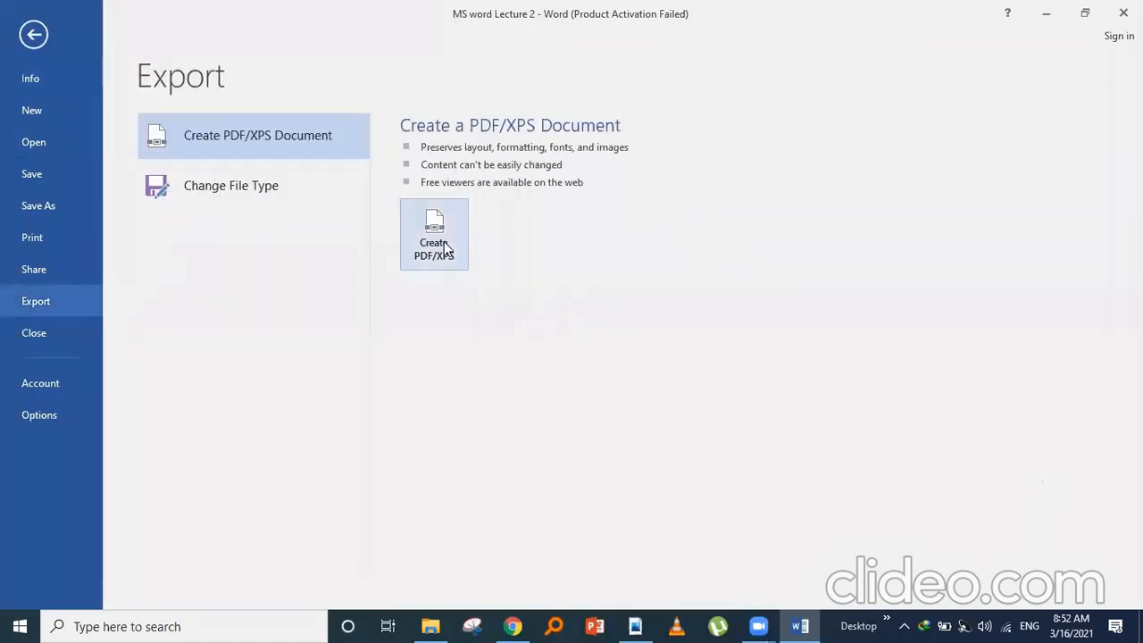
pyautogui.click(62, 205)
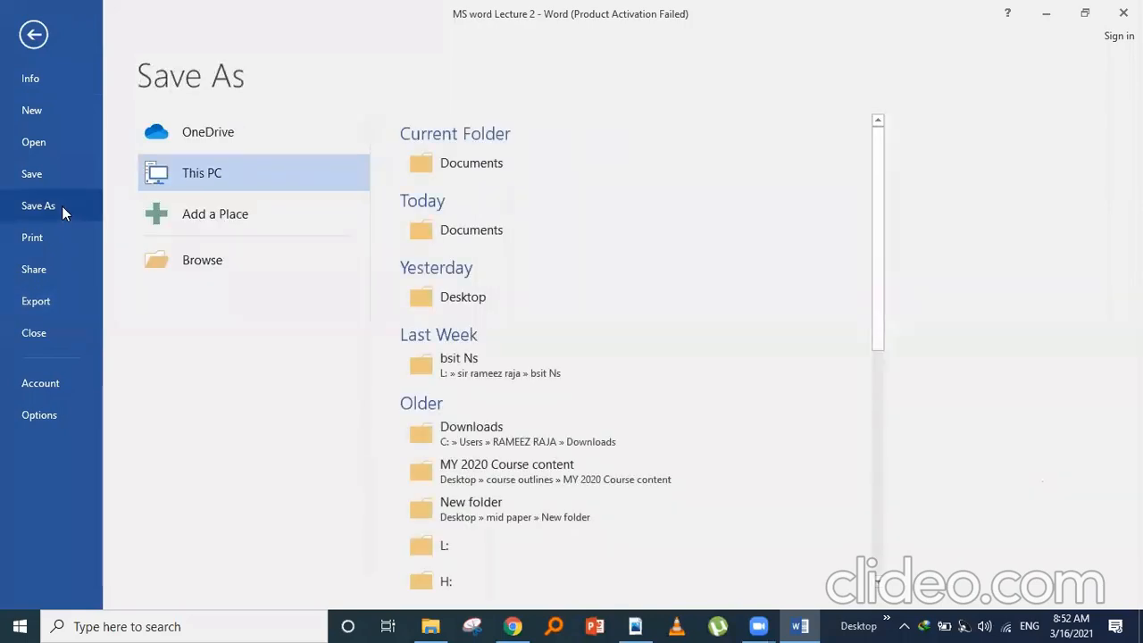
# - Cancel the Documents save dialog with Word Document type kept, and return to the document
pyautogui.click(480, 163)
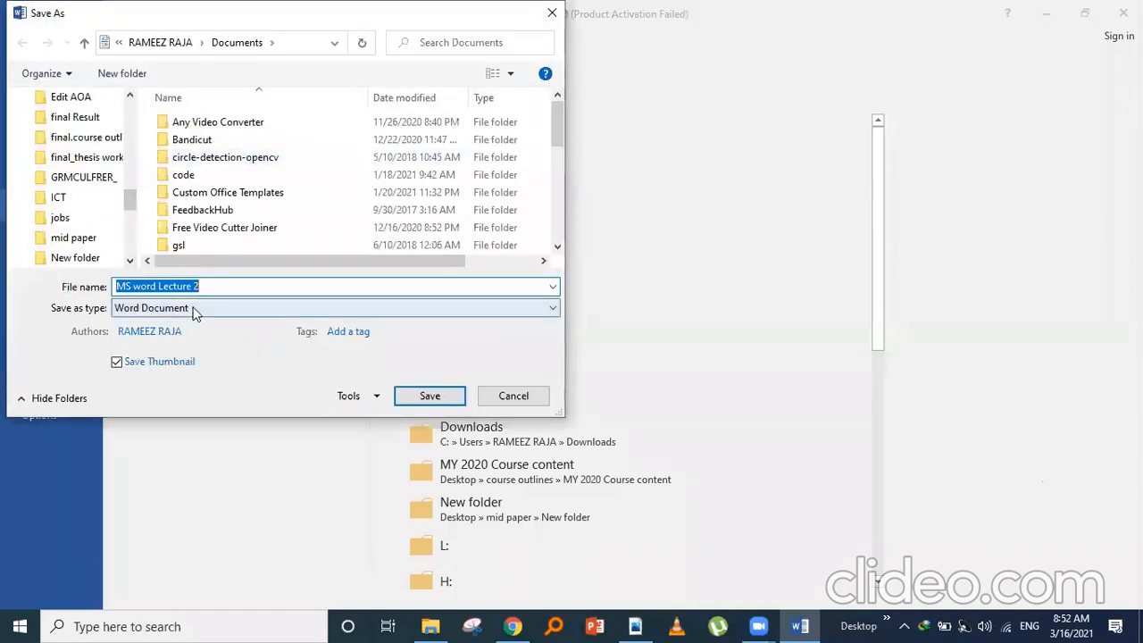
pyautogui.click(193, 311)
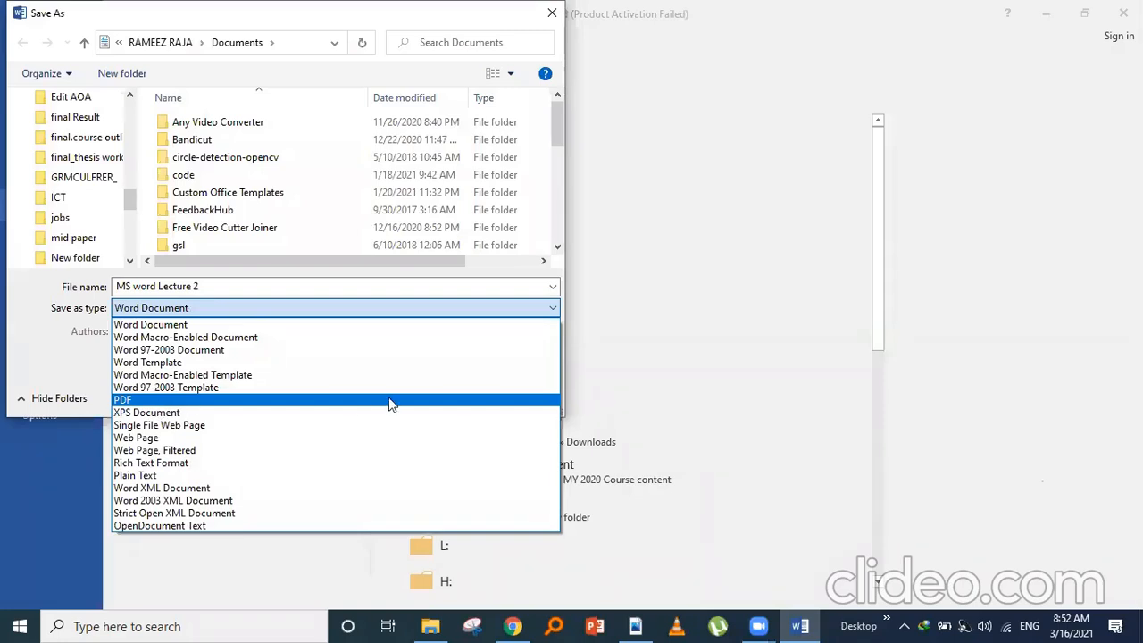
pyautogui.click(551, 14)
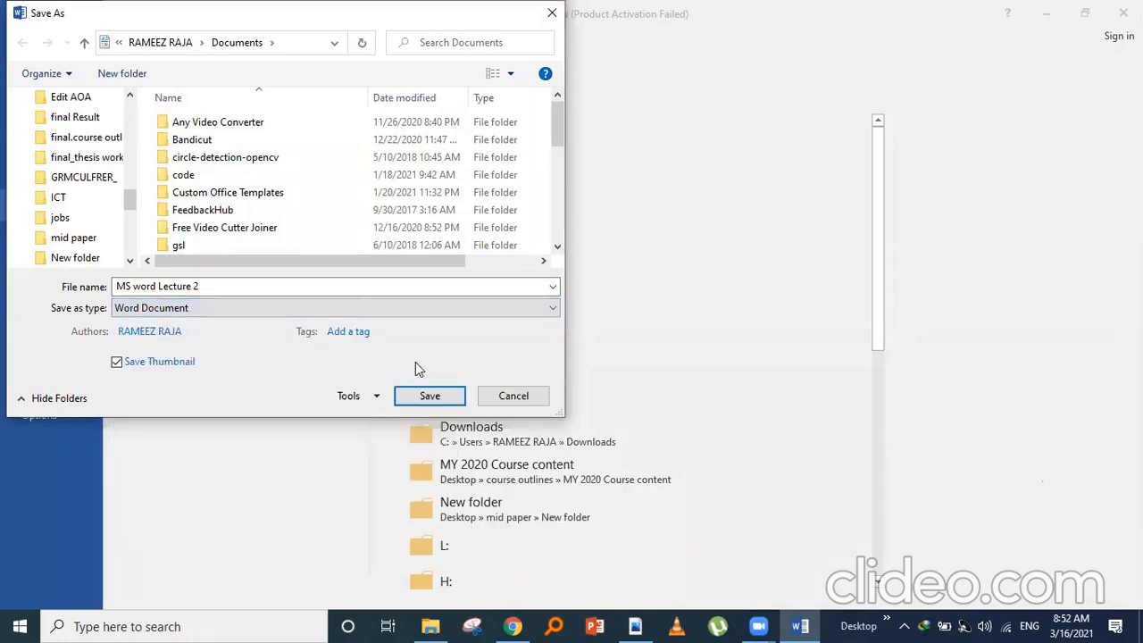
pyautogui.click(511, 399)
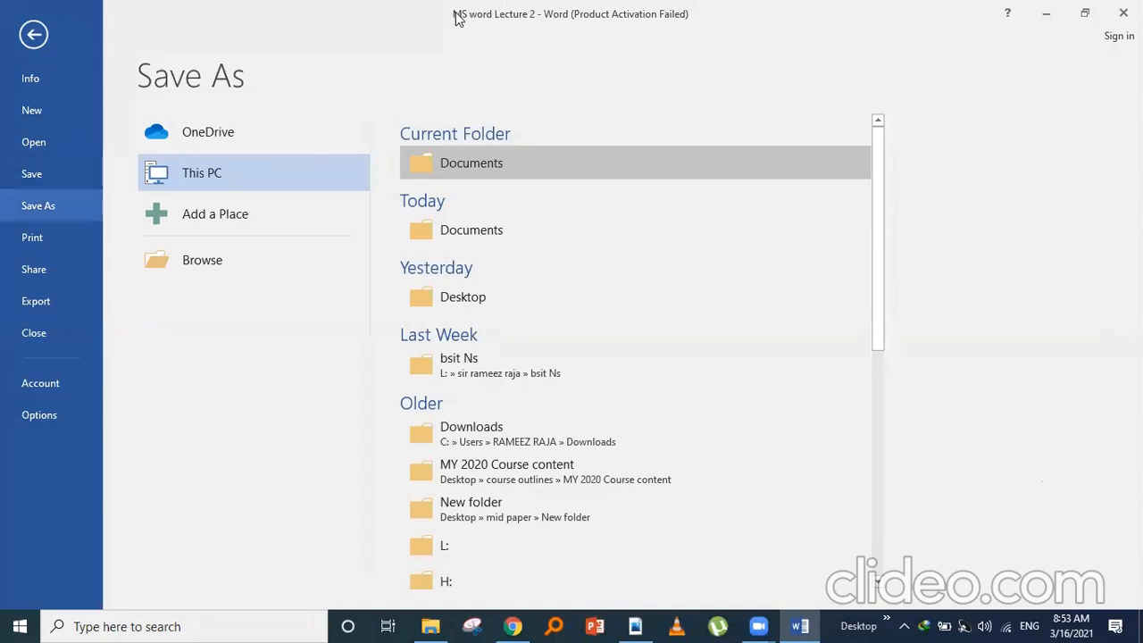
pyautogui.click(26, 36)
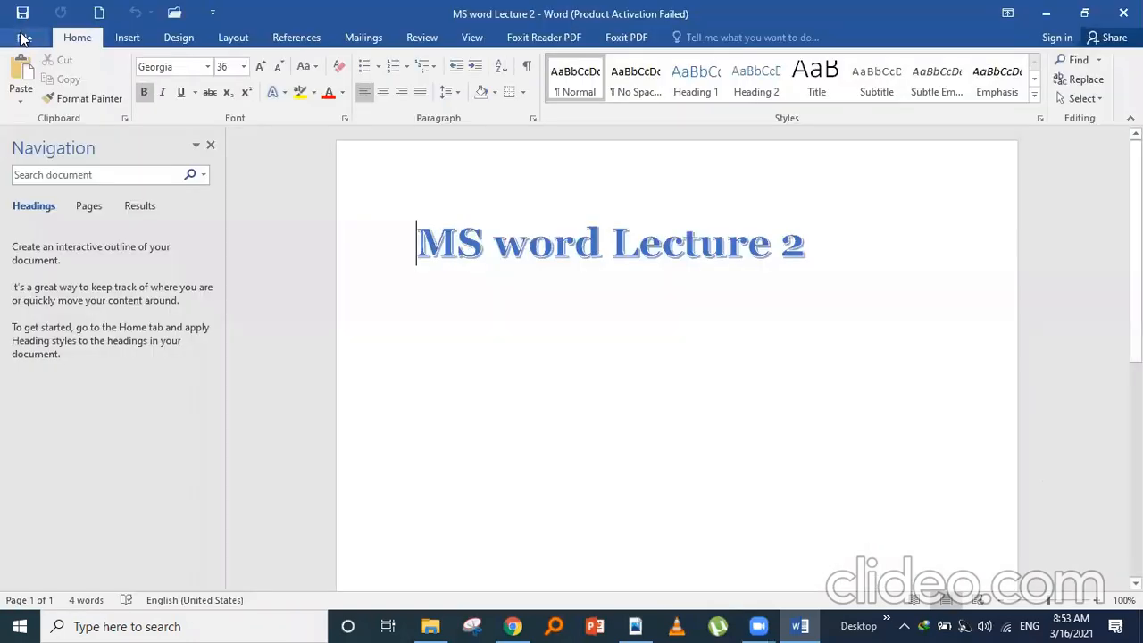
# - Add two empty lines after the MS word Lecture 2 title, deleting a stray equals sign
pyautogui.click(810, 253)
pyautogui.press('Return')
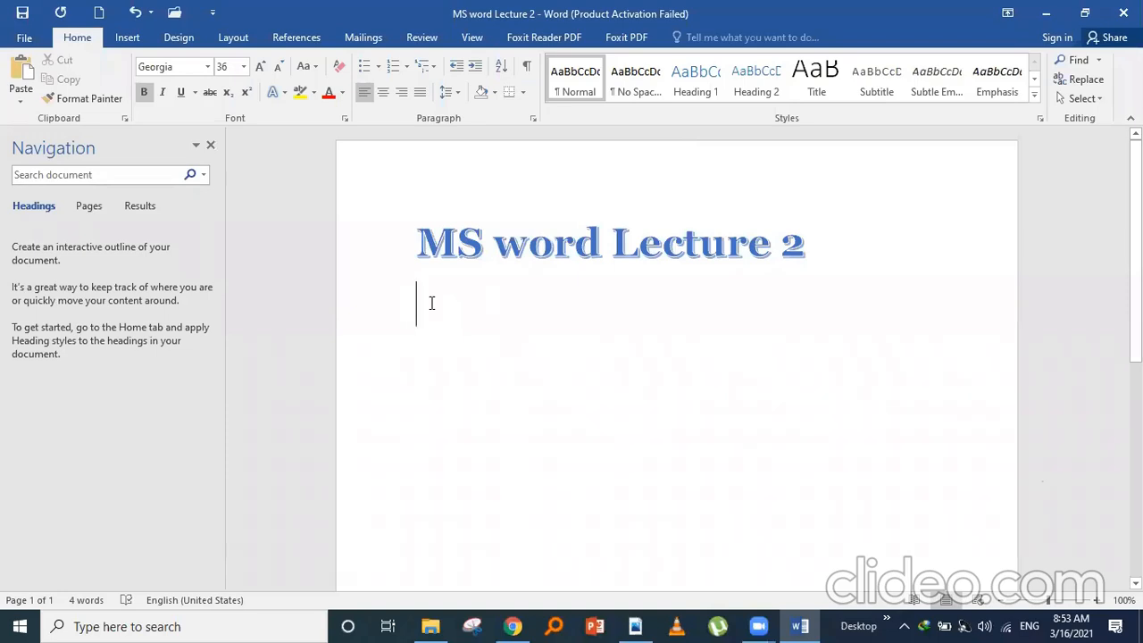
pyautogui.write('=')
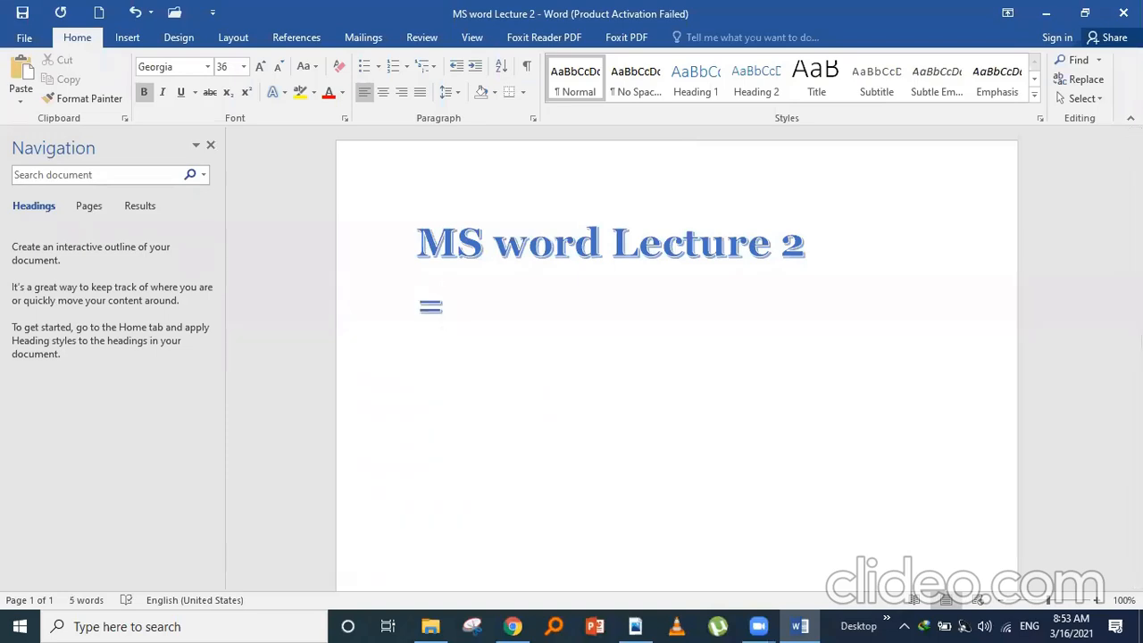
pyautogui.press('BackSpace')
pyautogui.press('Return')
# - Generate five Normal-style sample paragraphs with =rand(), bringing the document to 243 words
pyautogui.click(573, 82)
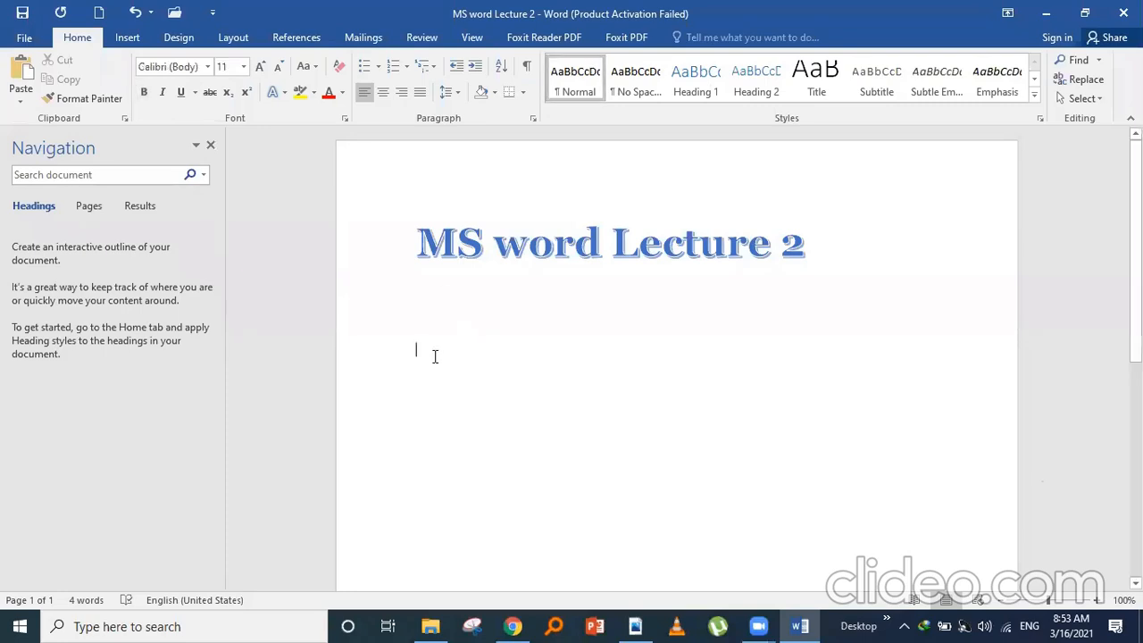
pyautogui.write('=rand()')
pyautogui.press('Return')
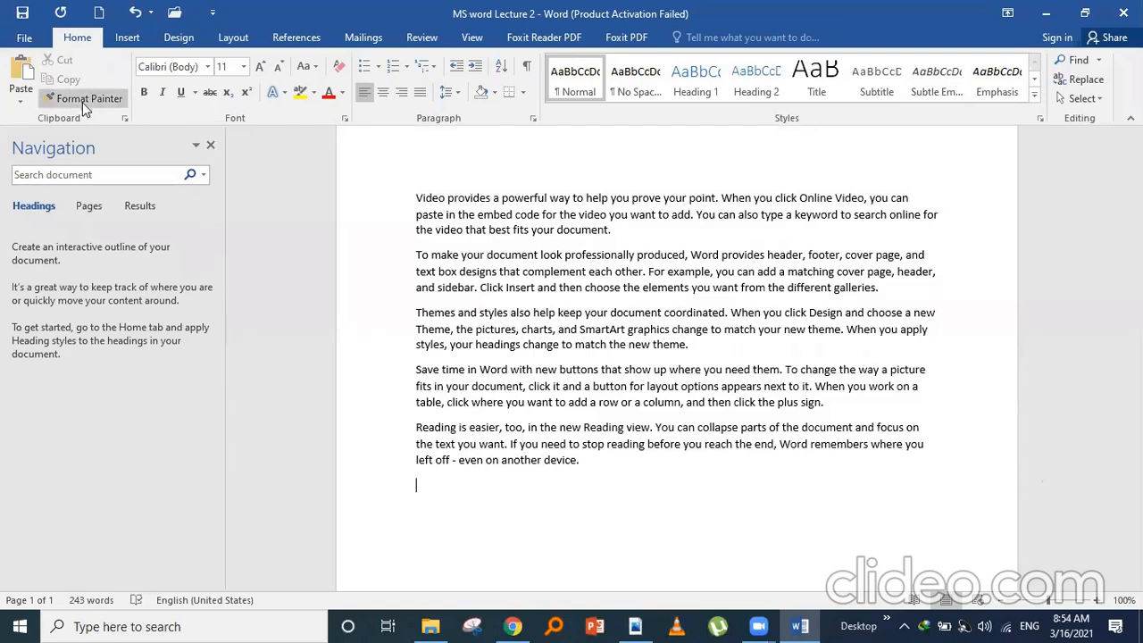
pyautogui.click(22, 106)
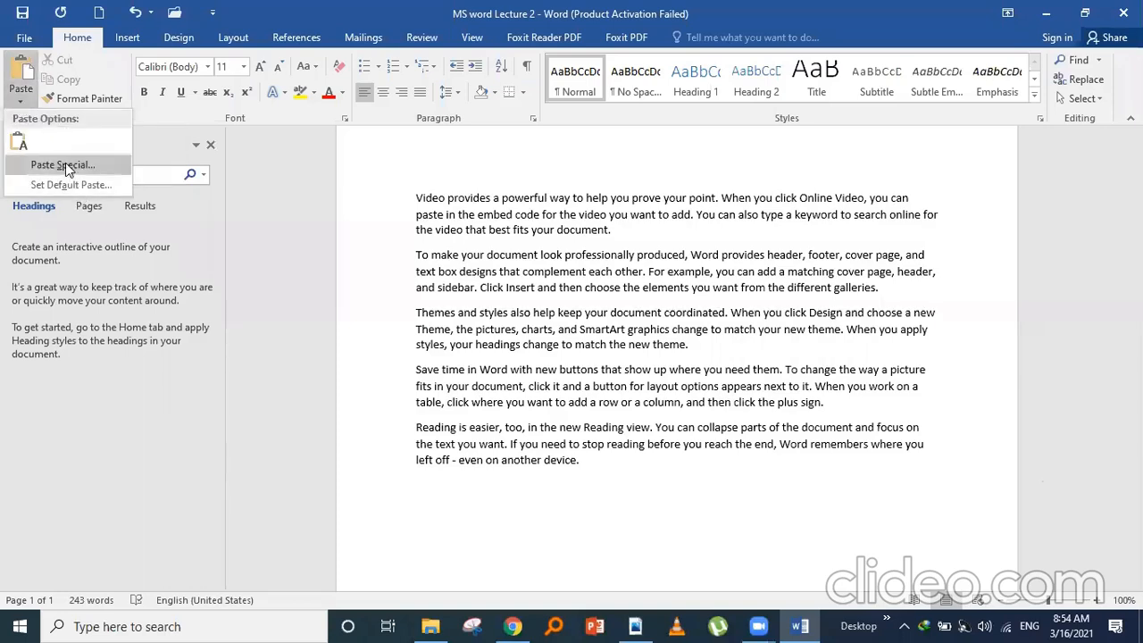
pyautogui.click(319, 195)
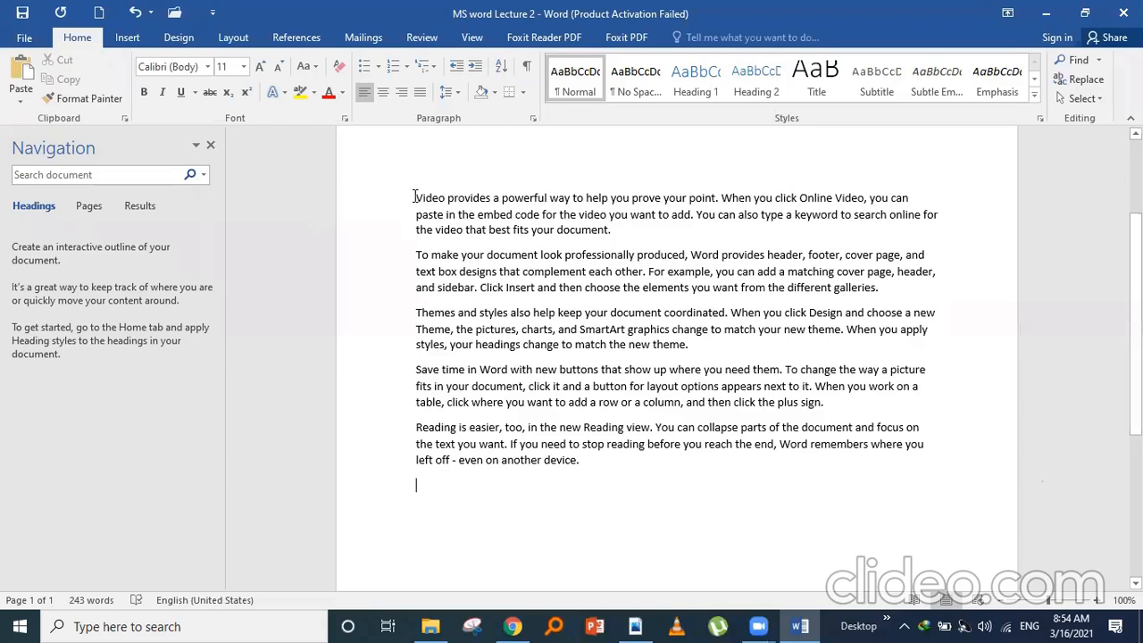
# - Cut the first sample paragraph, "Video provides a powerful way…", leaving 197 words
pyautogui.moveTo(415, 196); pyautogui.dragTo(594, 230)
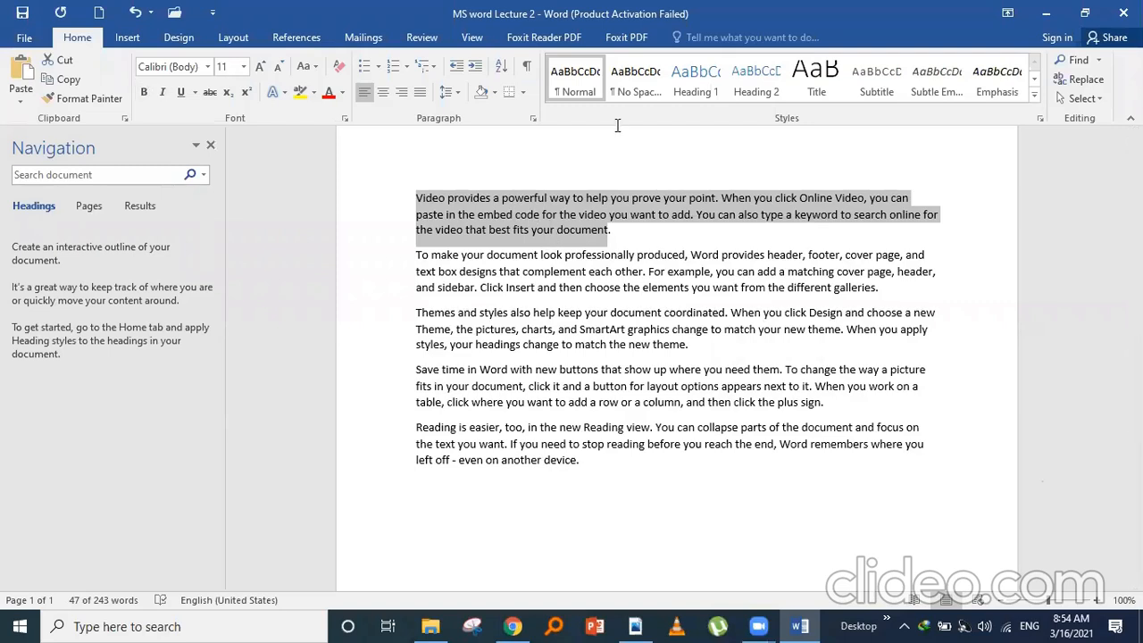
pyautogui.click(63, 62)
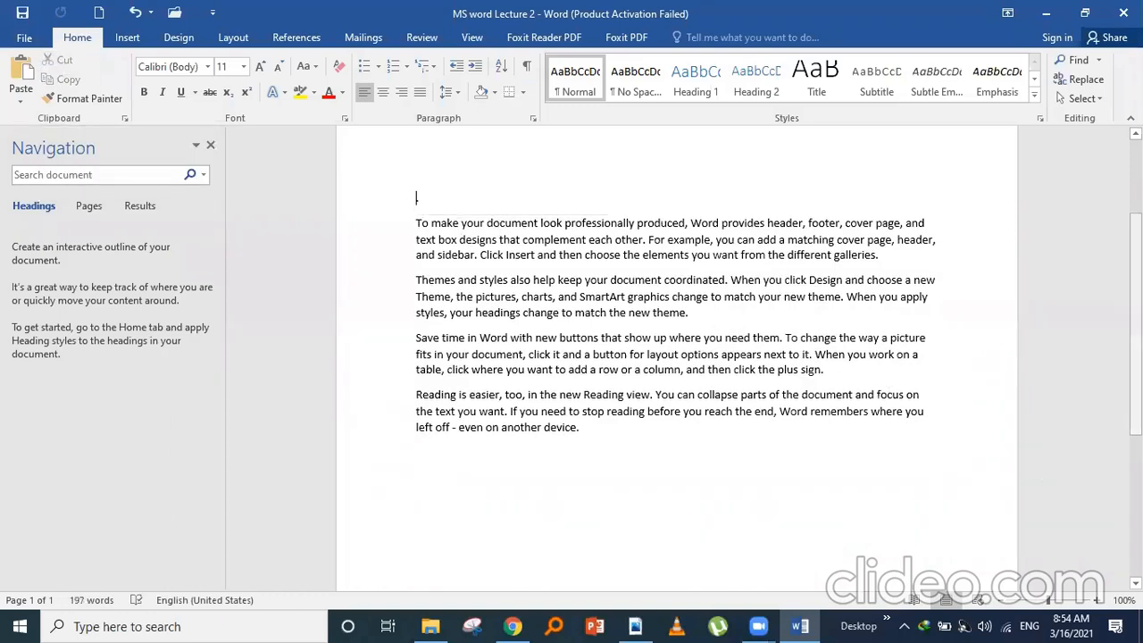
pyautogui.scroll(-5, 1104, 429)
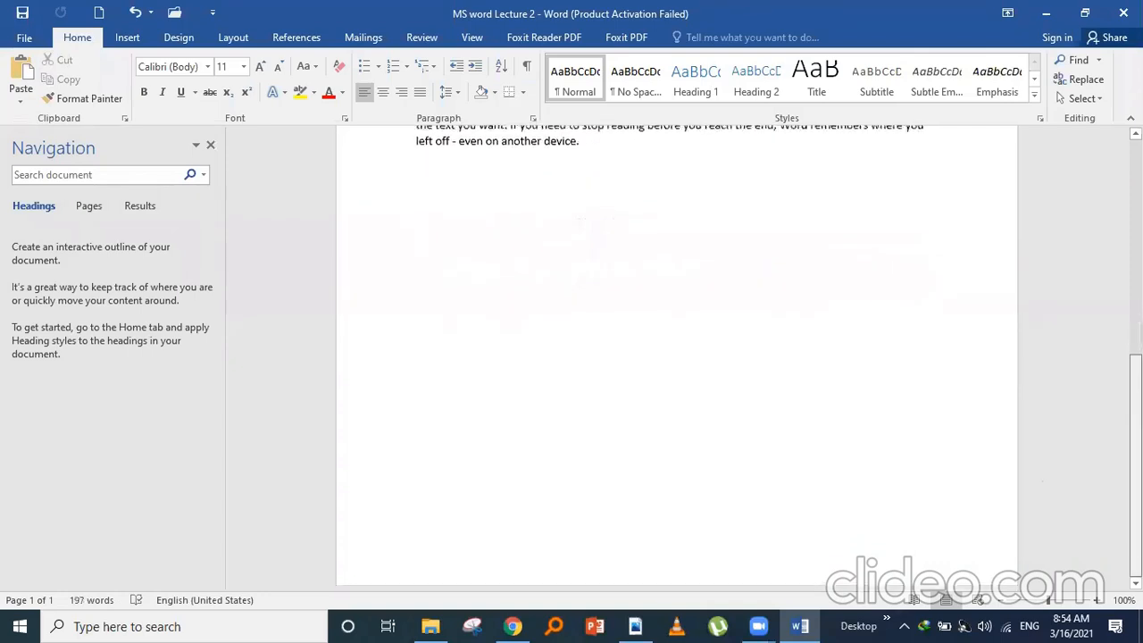
pyautogui.scroll(2, 1104, 428)
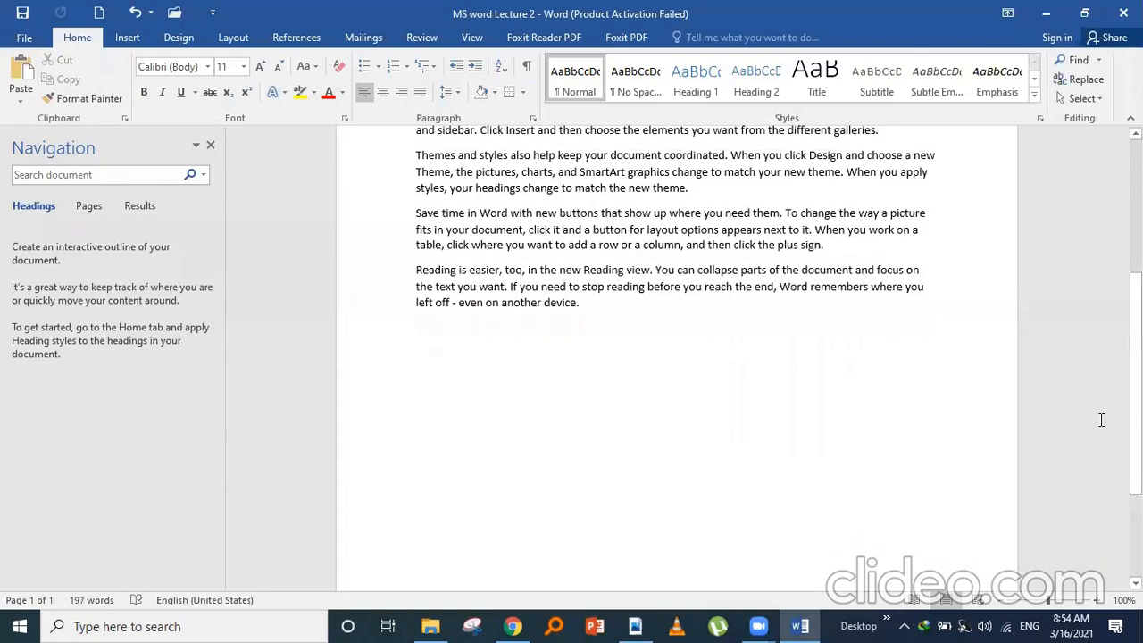
# - Add blank lines after the last paragraph until page 2, then paste the video paragraph there
pyautogui.click(606, 311)
pyautogui.press('Return')
pyautogui.press('Return')
pyautogui.press('Return')
pyautogui.press('Return')
pyautogui.press('Return')
pyautogui.press('Return')
pyautogui.press('Return')
pyautogui.press('Return')
pyautogui.press('Return')
pyautogui.press('Return')
pyautogui.press('Return')
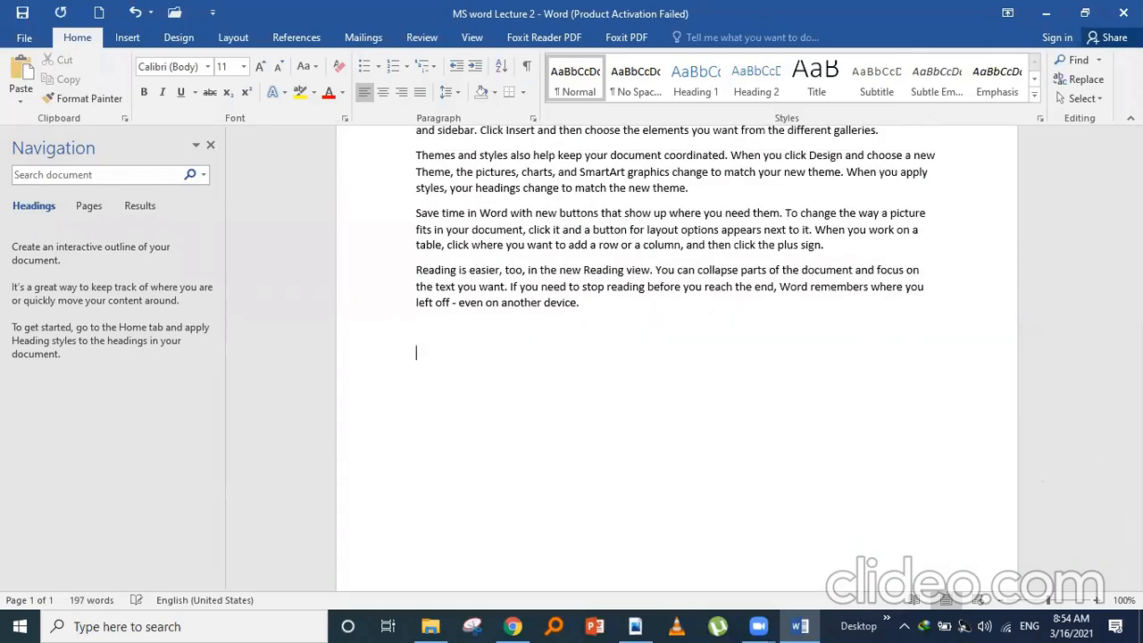
pyautogui.press('Return')
pyautogui.press('Return')
pyautogui.press('Return')
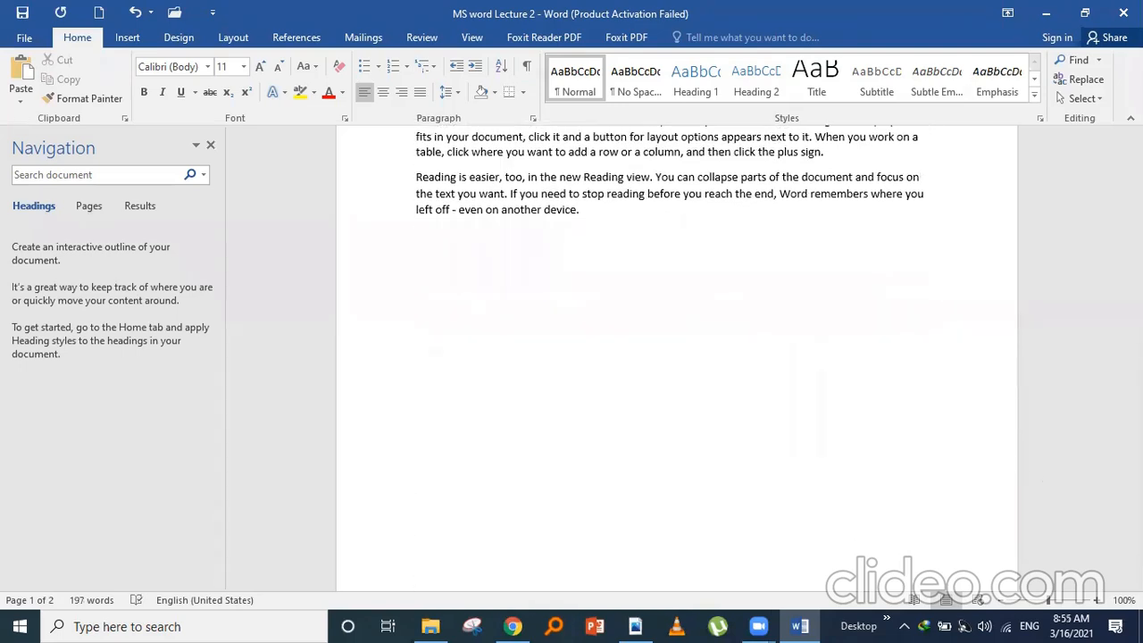
pyautogui.press('Return')
pyautogui.press('Return')
pyautogui.press('Return')
pyautogui.press('Return')
pyautogui.press('Return')
pyautogui.press('Return')
pyautogui.press('Return')
pyautogui.press('Return')
pyautogui.press('Return')
pyautogui.press('Return')
pyautogui.press('Return')
pyautogui.press('Return')
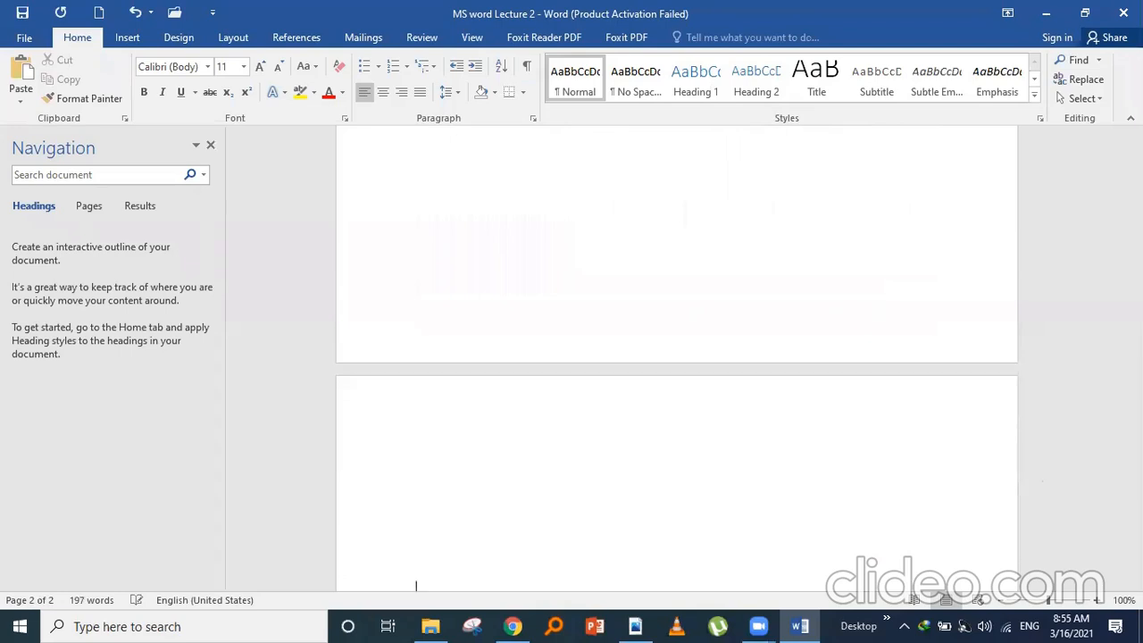
pyautogui.press('Return')
pyautogui.press('Return')
pyautogui.press('Return')
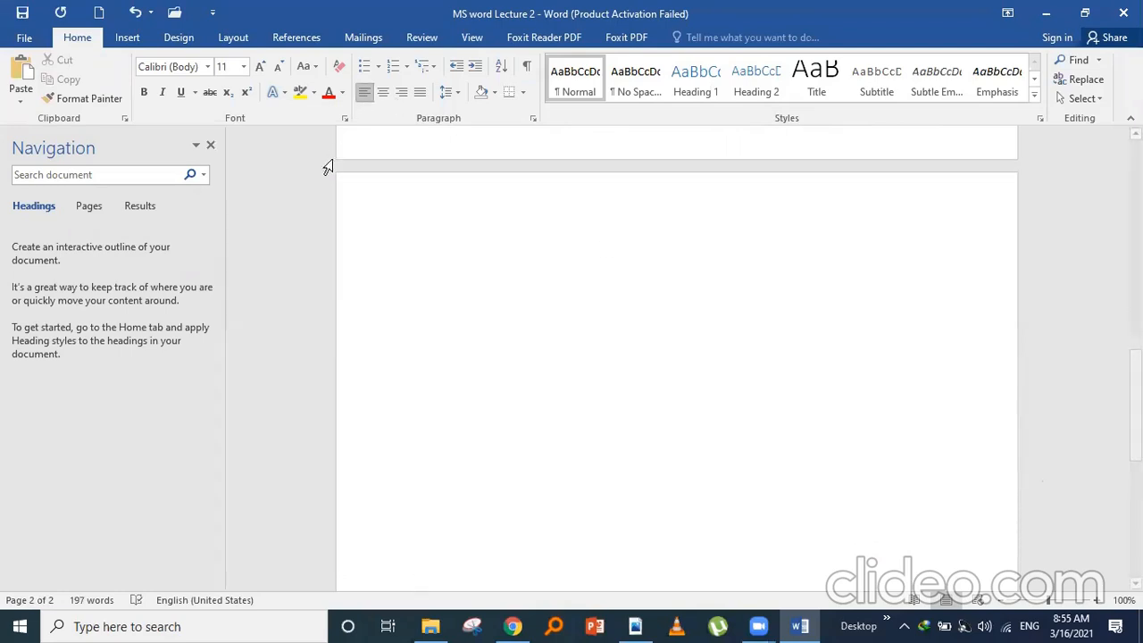
pyautogui.click(421, 261)
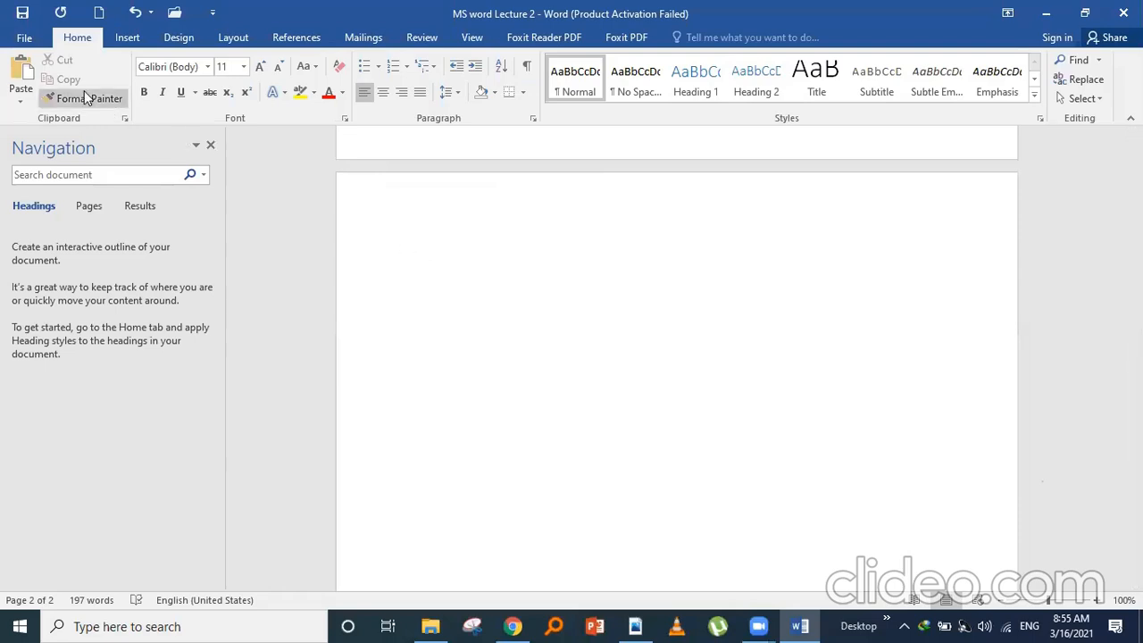
pyautogui.click(22, 75)
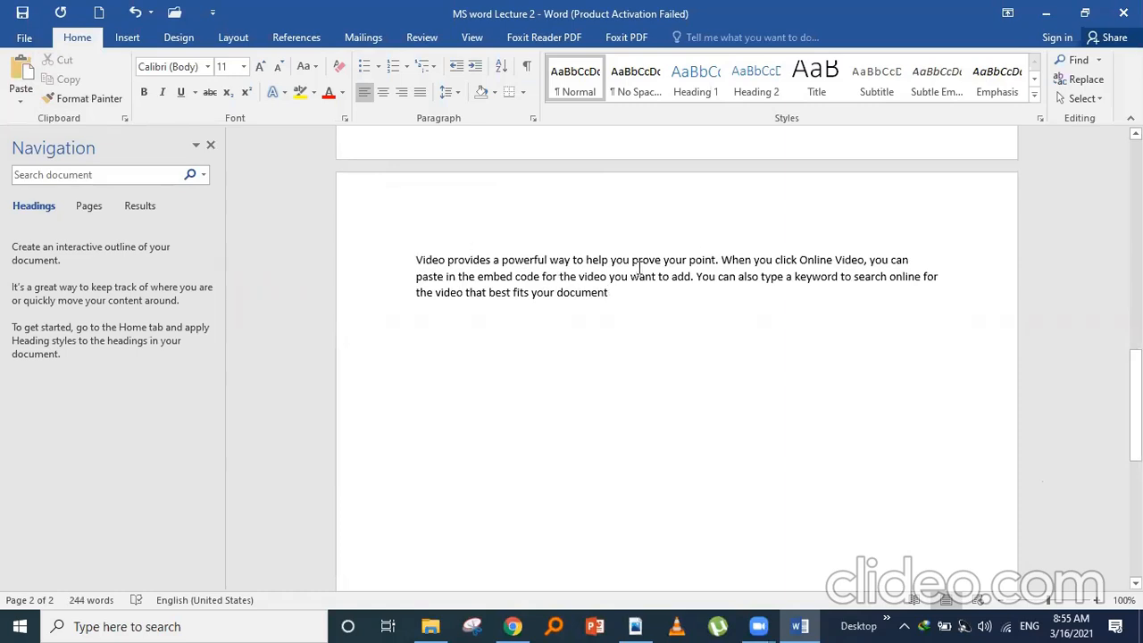
pyautogui.moveTo(1136, 368); pyautogui.dragTo(1066, 178)
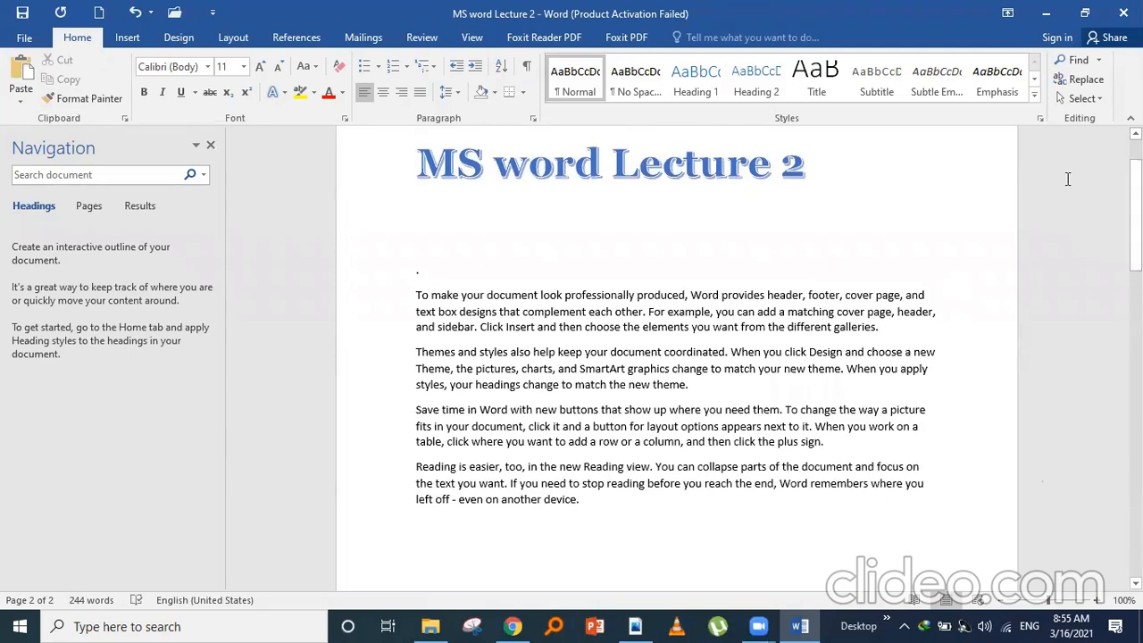
# - Copy the 'To make your document look professionally produced…' paragraph onto a new line below the Video paragraph
pyautogui.moveTo(414, 295); pyautogui.dragTo(877, 328)
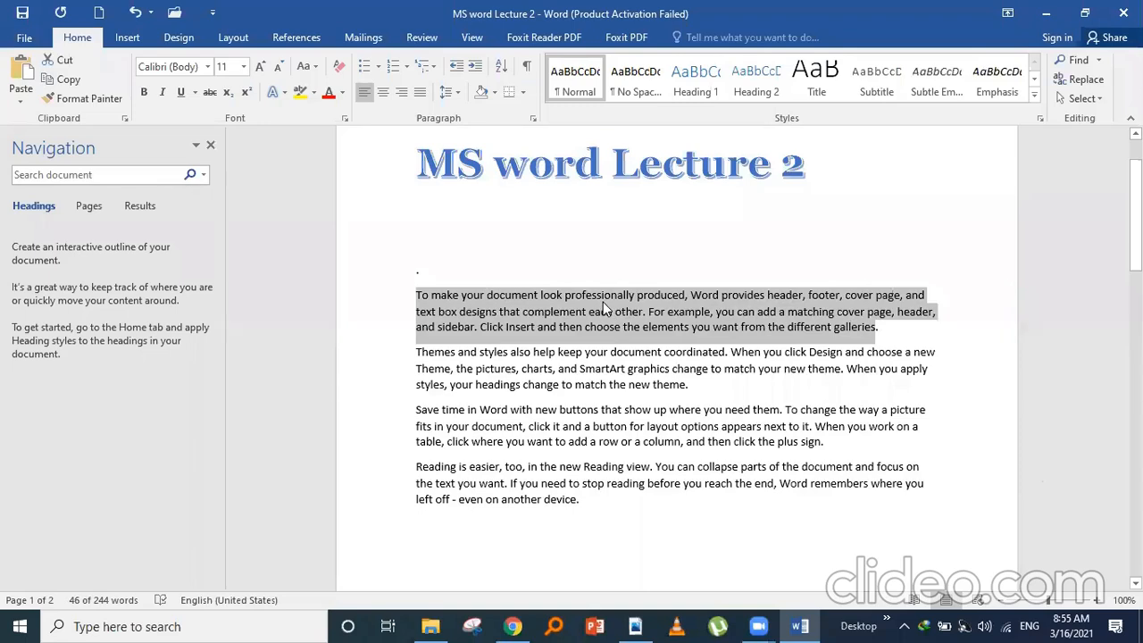
pyautogui.click(63, 80)
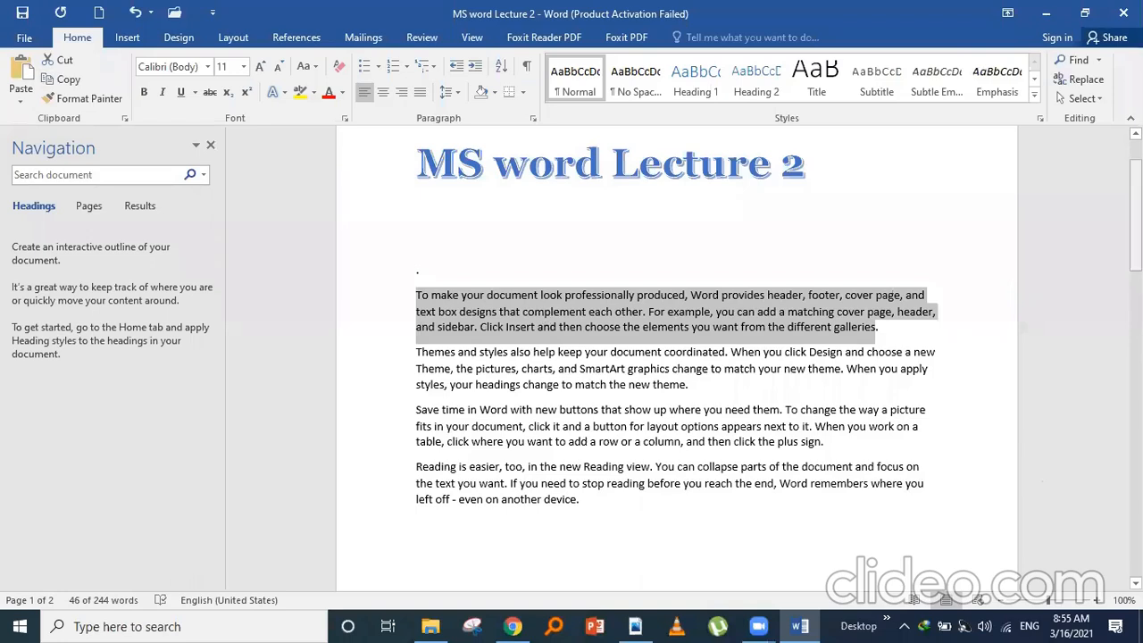
pyautogui.moveTo(1136, 233); pyautogui.dragTo(1136, 420)
pyautogui.click(620, 311)
pyautogui.press('Return')
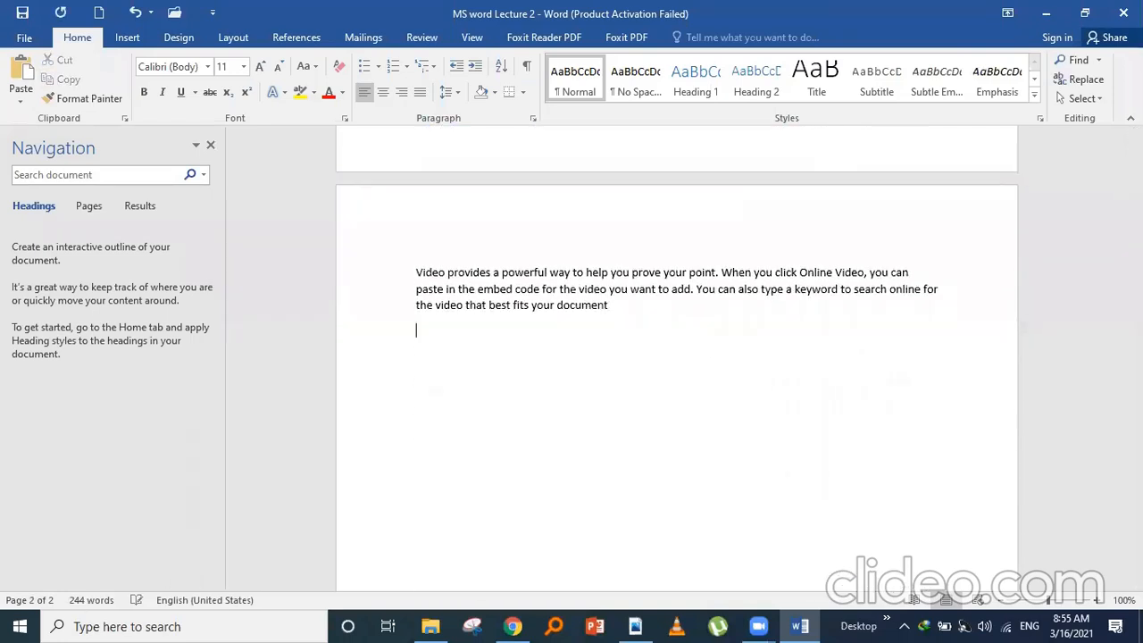
pyautogui.click(20, 73)
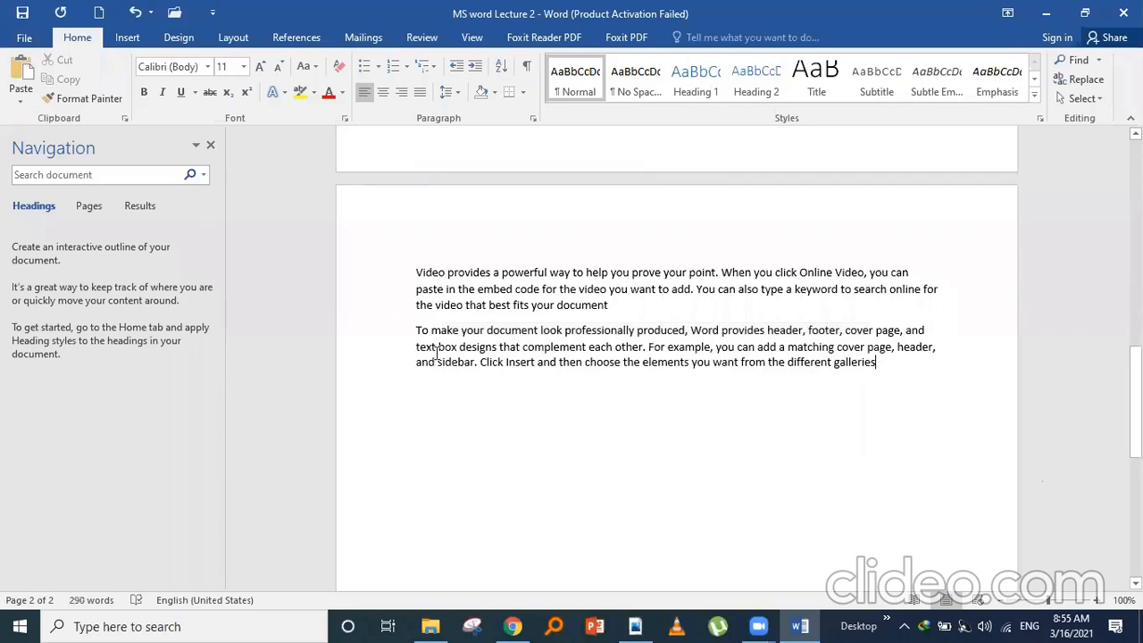
pyautogui.moveTo(1135, 402); pyautogui.dragTo(1101, 256)
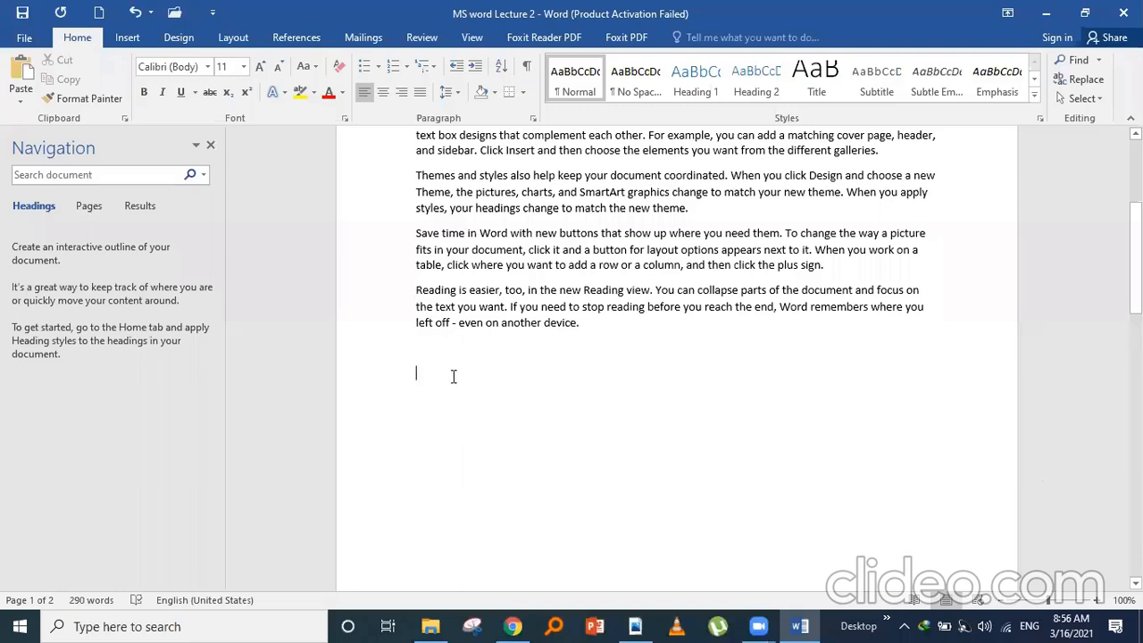
# - Type 'Ctrl+x' on the empty line and enlarge it to 36 pt with Increase Font Size
pyautogui.write('Ctr')
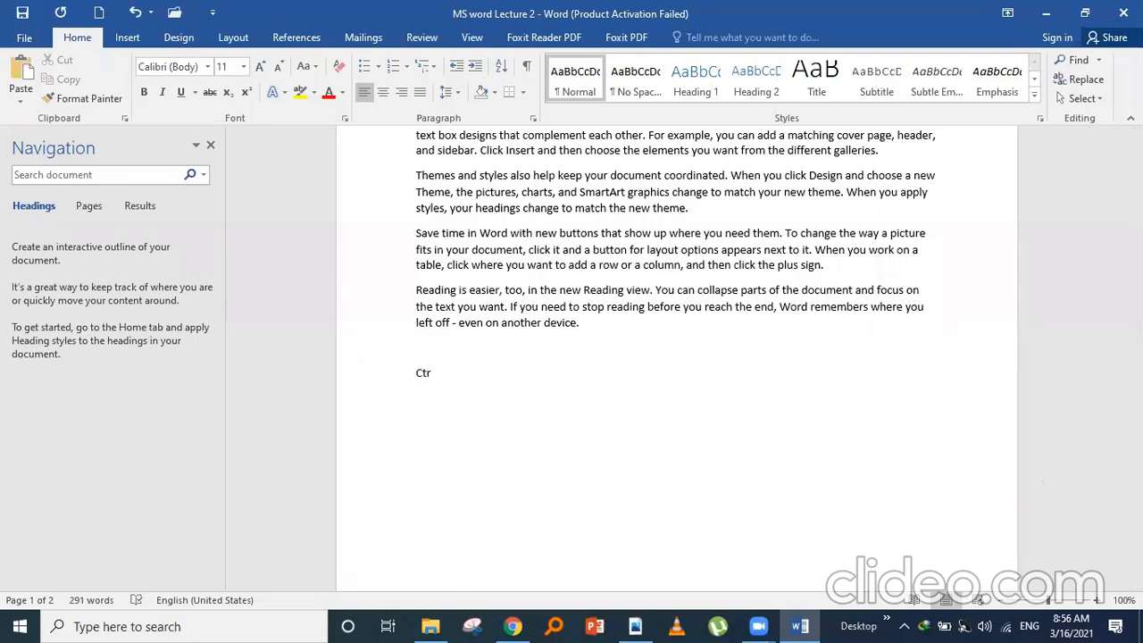
pyautogui.write('l+x')
pyautogui.moveTo(428, 377); pyautogui.dragTo(454, 386)
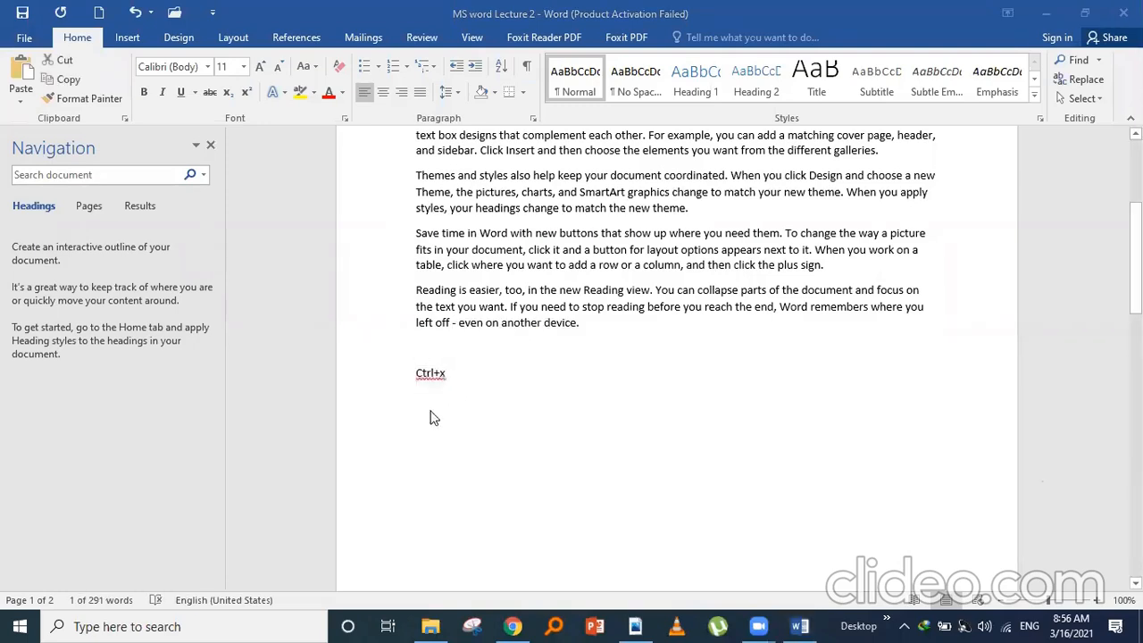
pyautogui.click(415, 378)
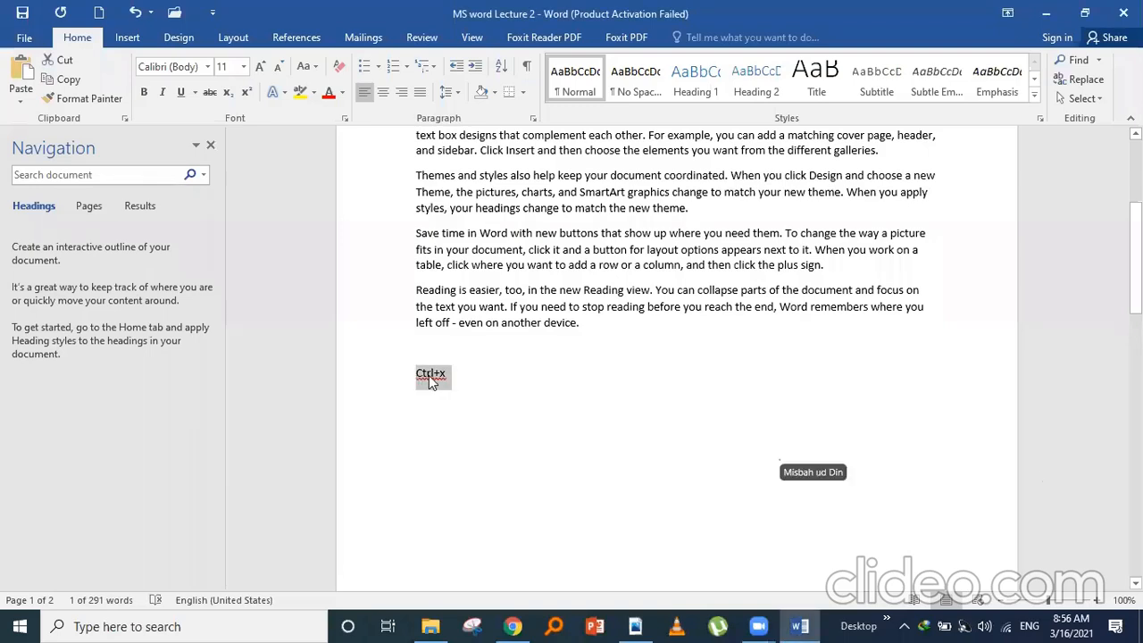
pyautogui.click(260, 68)
pyautogui.click(260, 68)
pyautogui.click(259, 70)
pyautogui.click(259, 70)
pyautogui.click(259, 70)
pyautogui.click(259, 70)
pyautogui.click(259, 70)
pyautogui.click(258, 70)
pyautogui.click(259, 69)
pyautogui.click(259, 70)
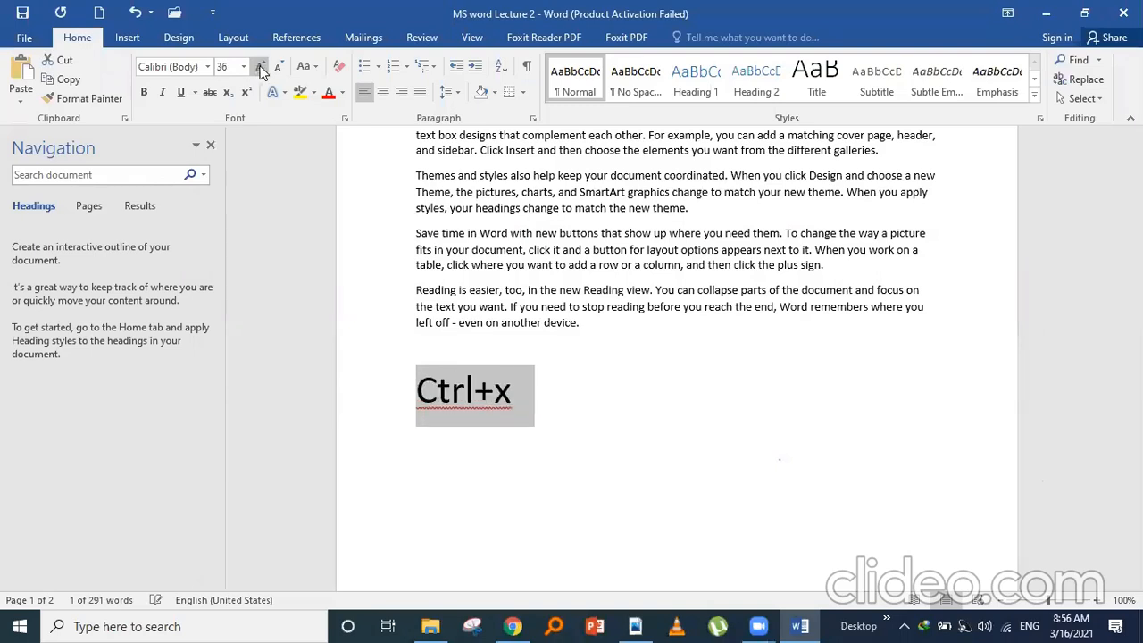
pyautogui.click(611, 413)
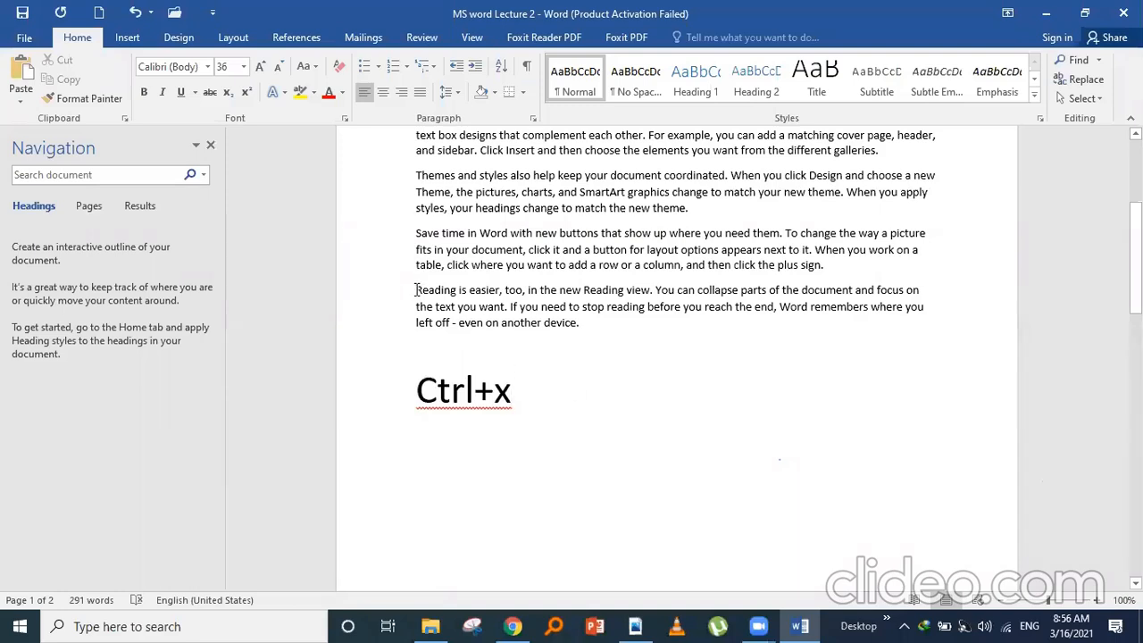
# - Cut the 'Reading is easier…' paragraph, append 'for cut' to Ctrl+x, and begin a 'Ctrl+' line
pyautogui.moveTo(416, 289); pyautogui.dragTo(583, 326)
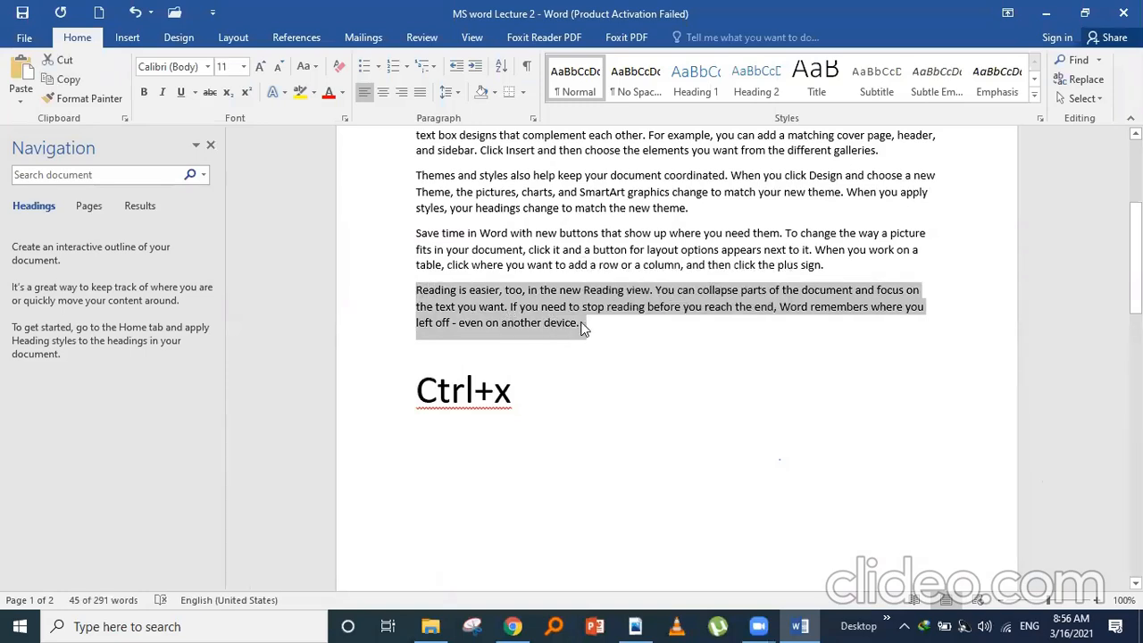
pyautogui.hotkey('ctrl', 'x')
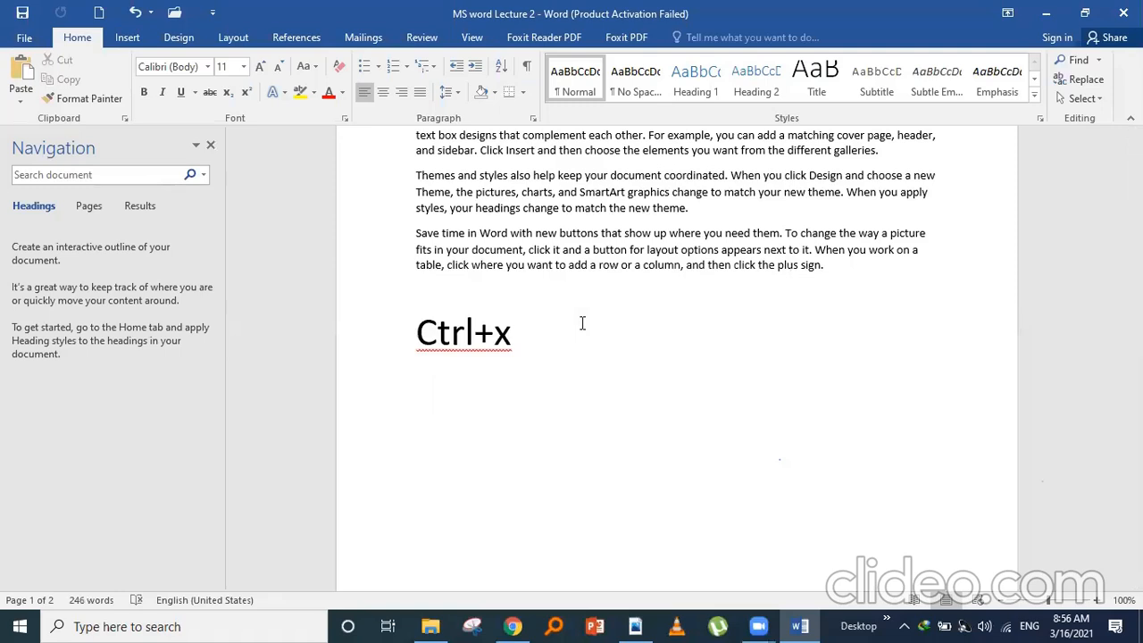
pyautogui.click(512, 368)
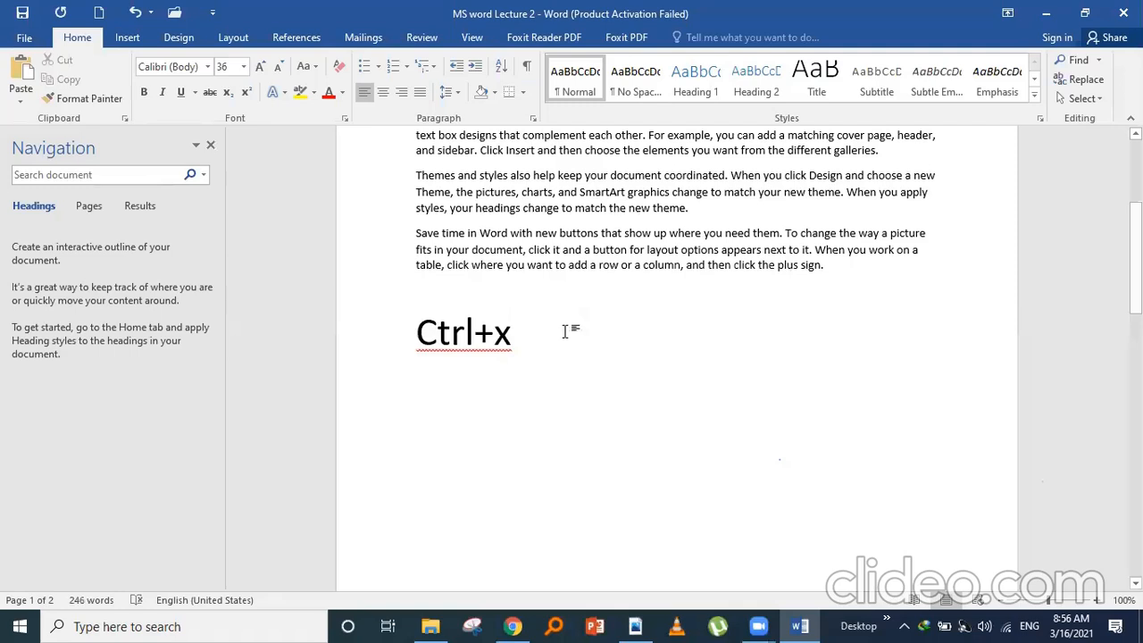
pyautogui.write('for cut')
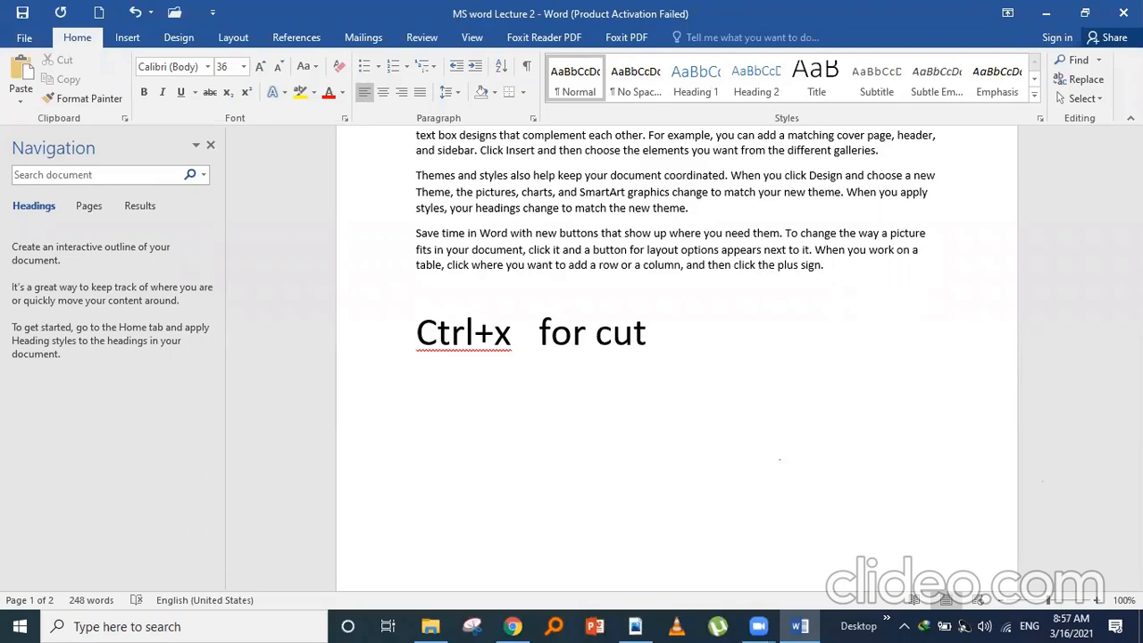
pyautogui.write('Ctrl+')
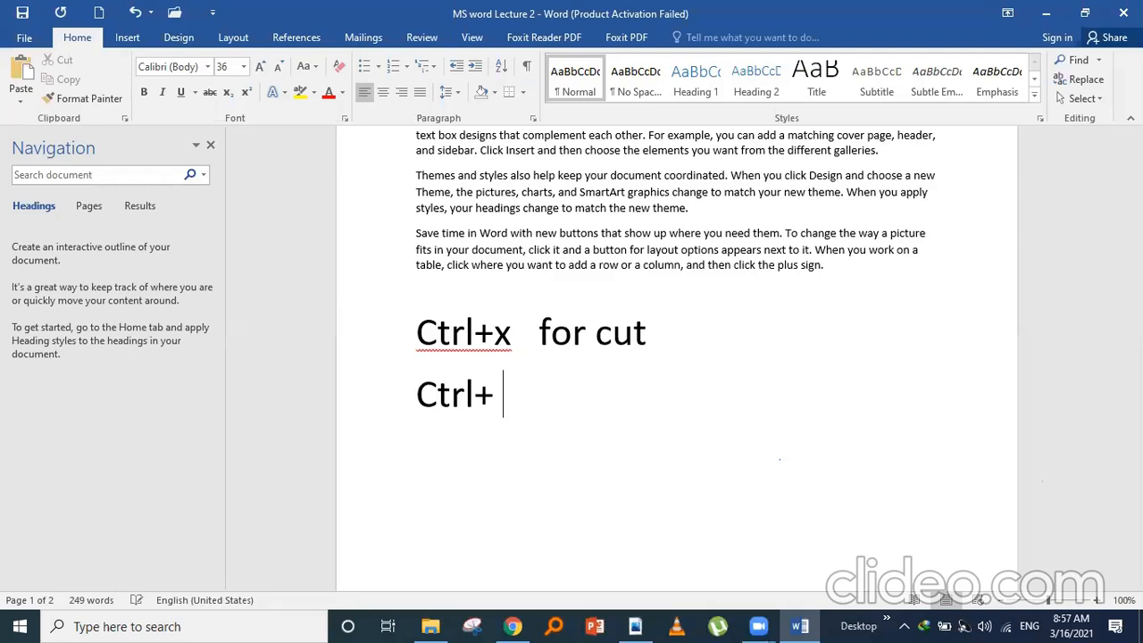
pyautogui.write(' V')
# - Correct the line to 'Ctrl+v' and paste the cut 'Reading is easier…' paragraph below the plus sign paragraph
pyautogui.press('BackSpace')
pyautogui.press('BackSpace')
pyautogui.write('v')
pyautogui.click(841, 270)
pyautogui.press('Return')
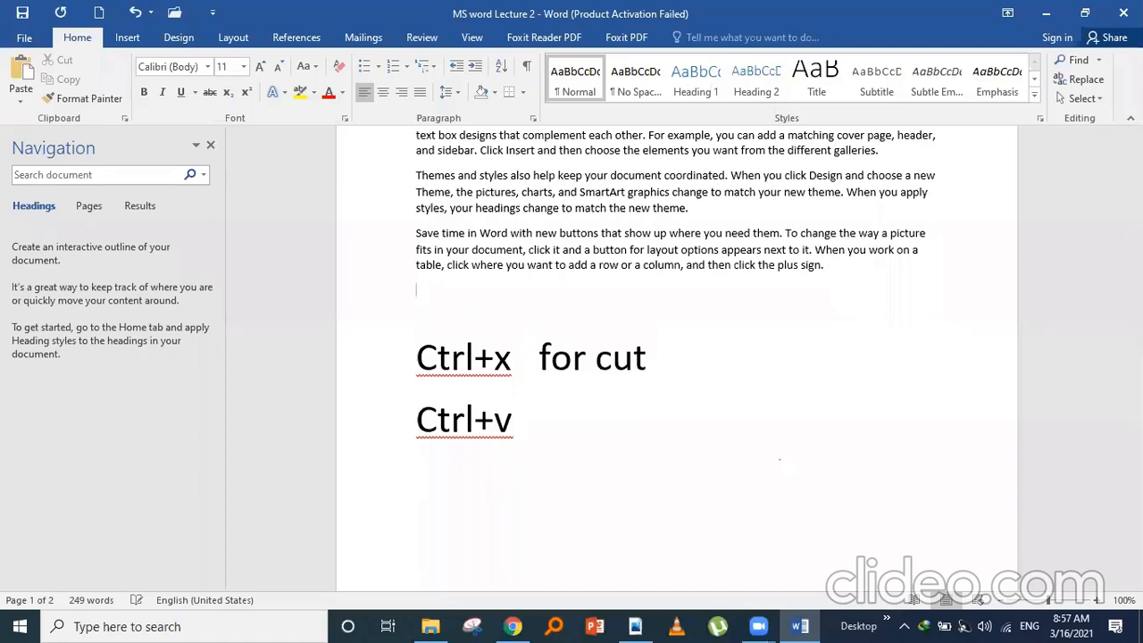
pyautogui.hotkey('ctrl', 'v')
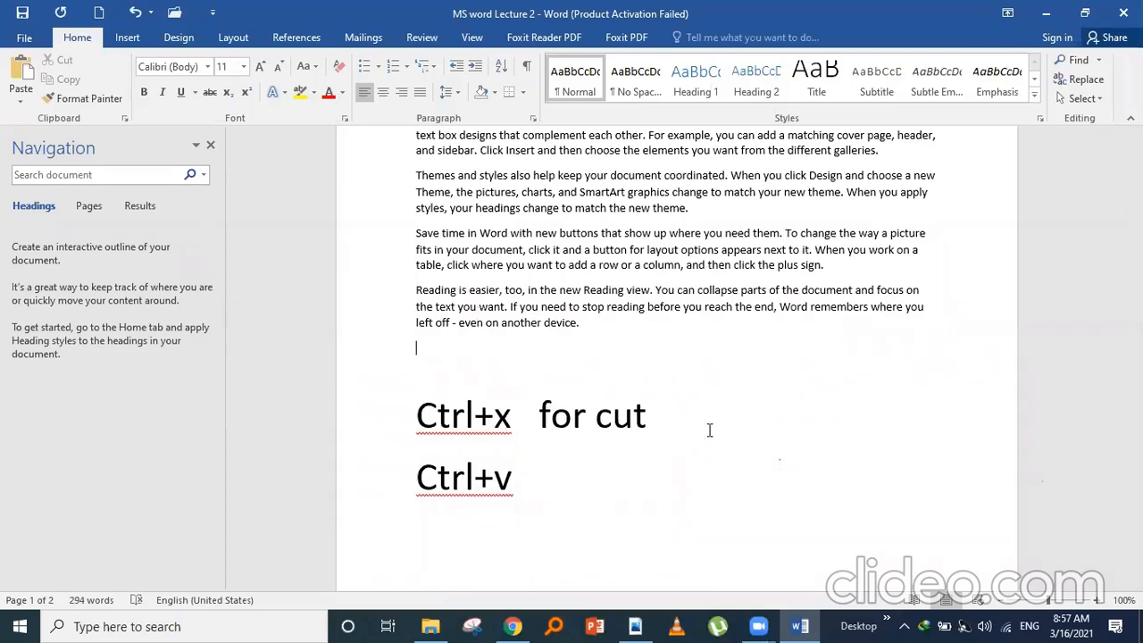
# - Add 'For Paste' after Ctrl+v and begin a new line with 'C'
pyautogui.click(543, 480)
pyautogui.write('For Paste')
pyautogui.press('Up')
pyautogui.press('Up')
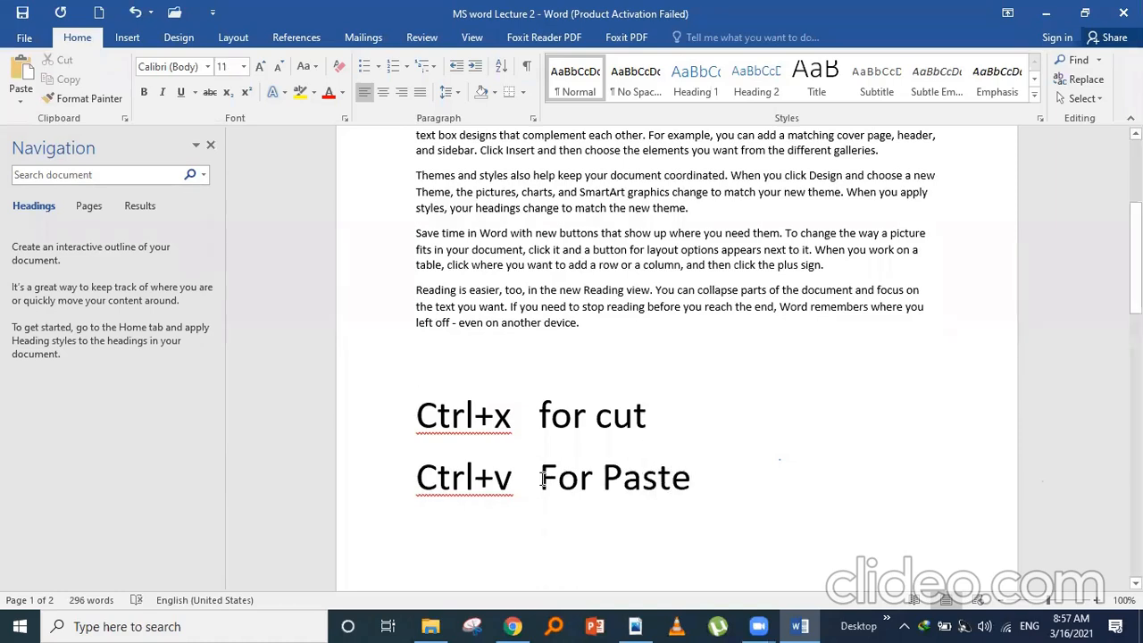
pyautogui.click(701, 479)
pyautogui.press('Return')
pyautogui.press('Up')
pyautogui.press('Up')
pyautogui.press('Up')
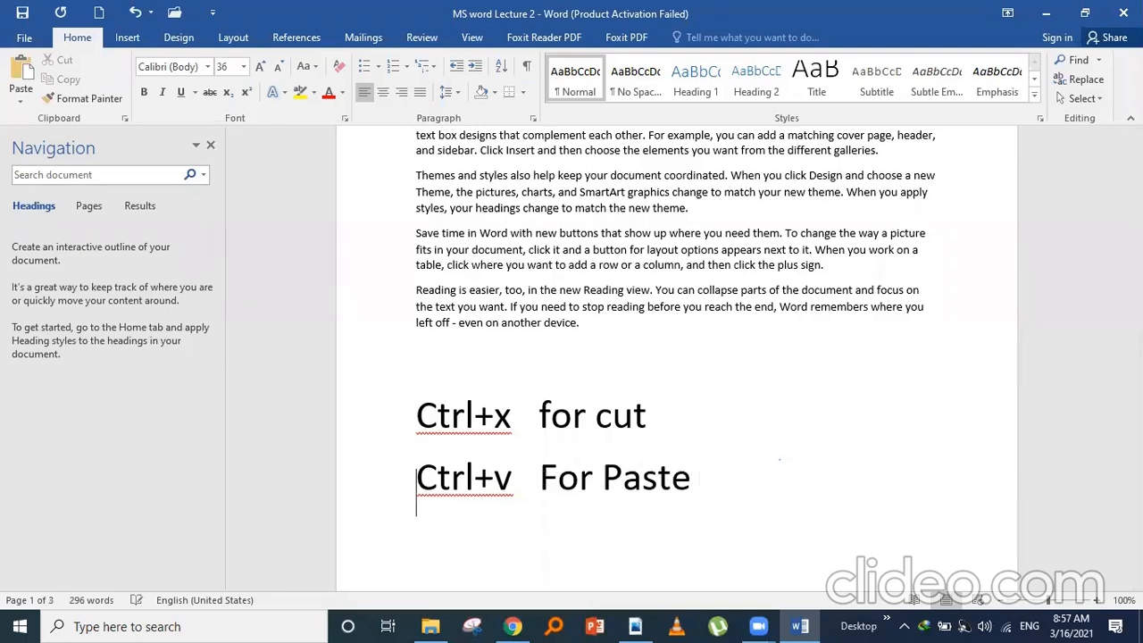
pyautogui.write('C')
# - Start a new line below 'Ctrl+v For Paste' and type 'Ctrl+C for copy'
pyautogui.click(689, 483)
pyautogui.press('Return')
pyautogui.write('Ctrl')
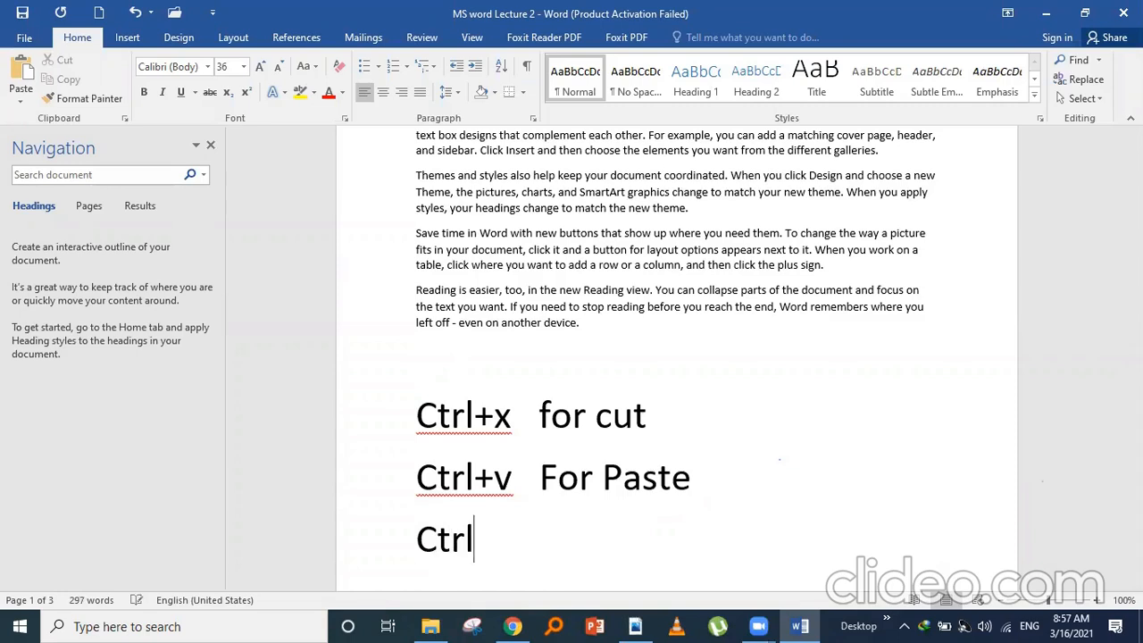
pyautogui.write('+')
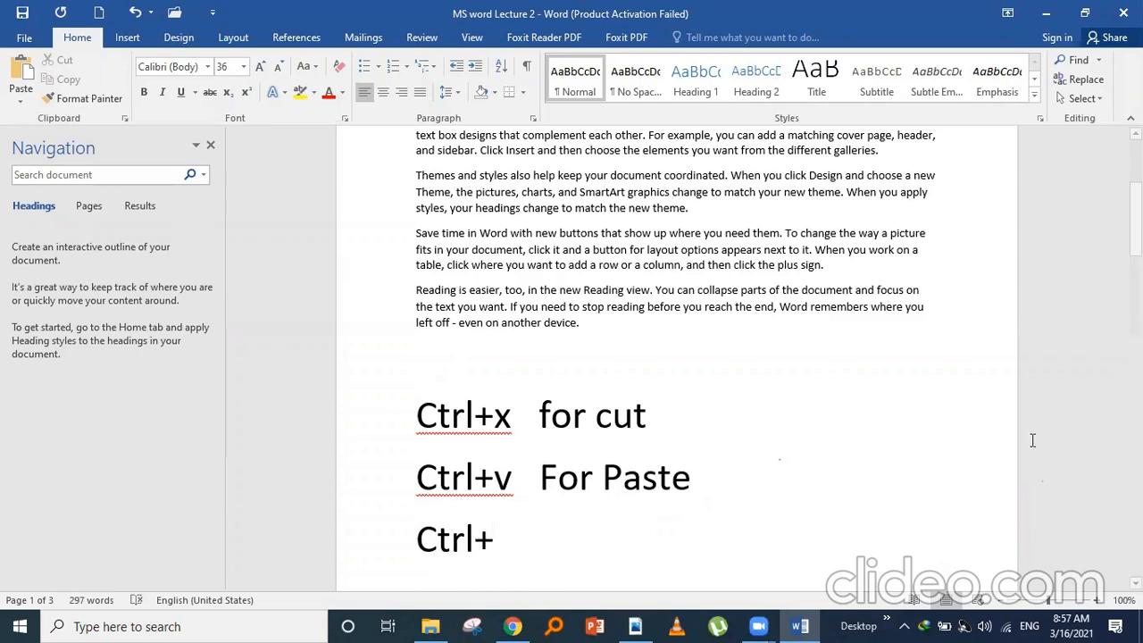
pyautogui.moveTo(1136, 224); pyautogui.dragTo(1136, 251)
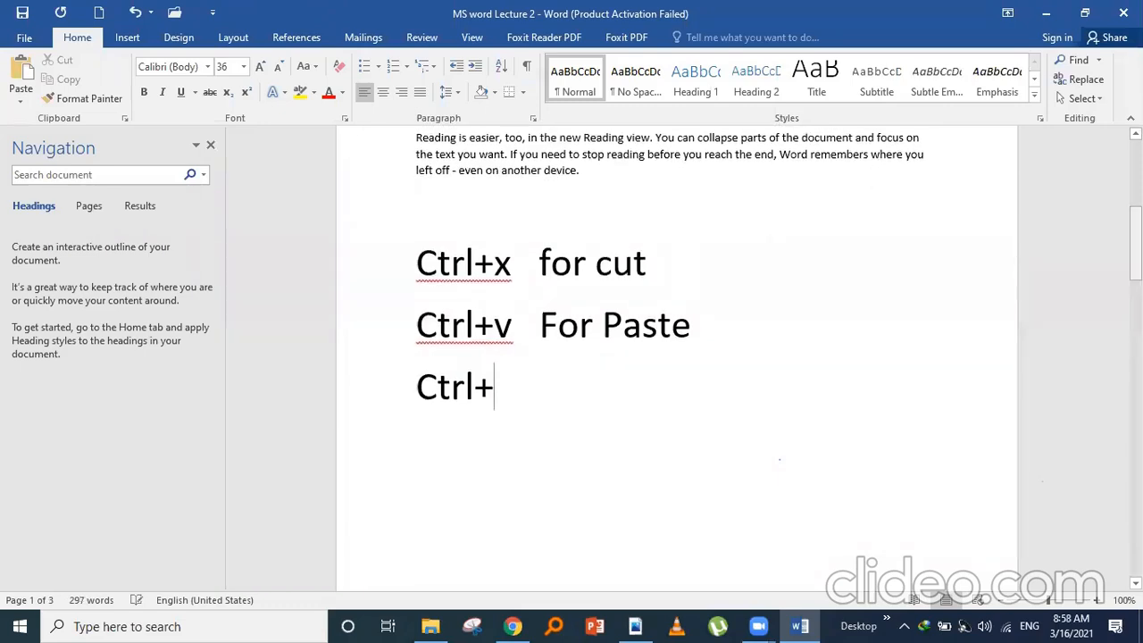
pyautogui.write('C')
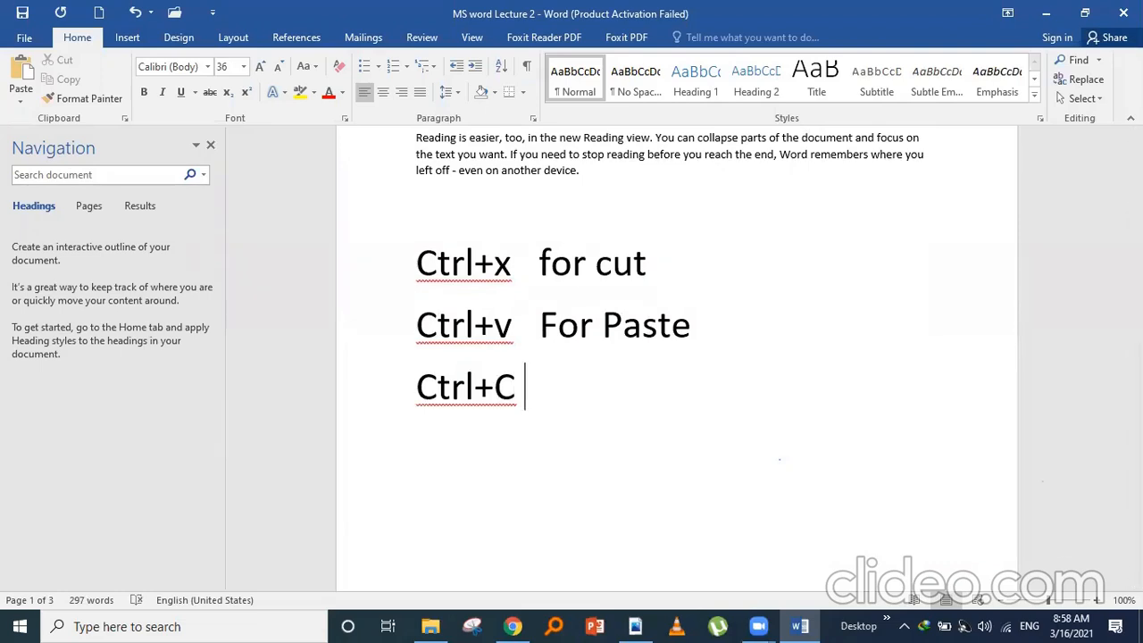
pyautogui.write(' for coy')
pyautogui.press('BackSpace')
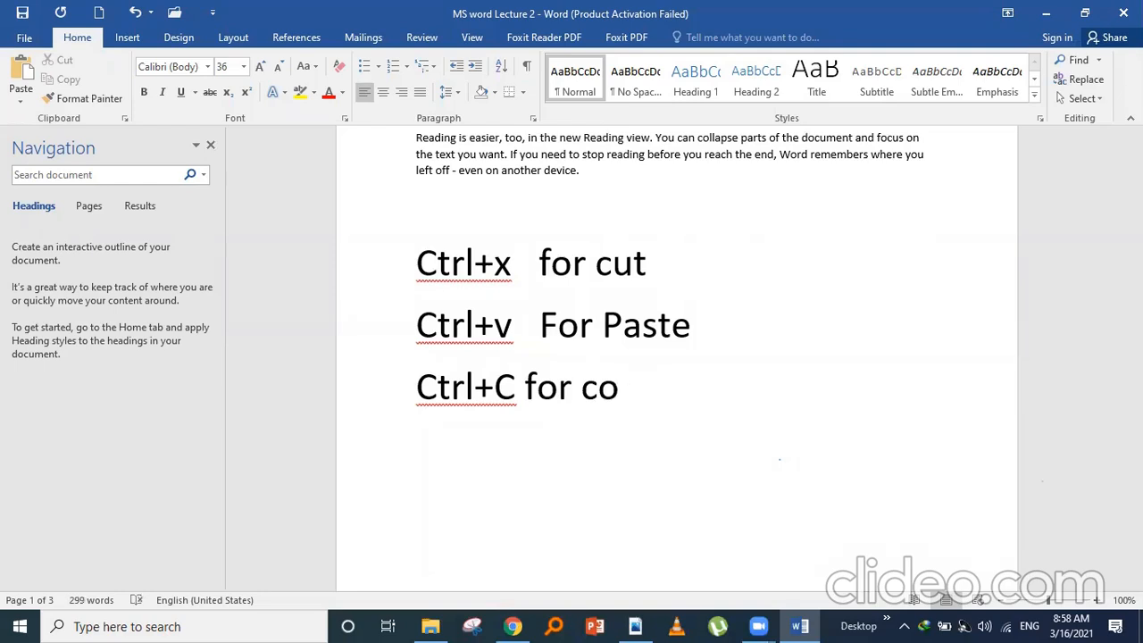
pyautogui.write('py')
# - Cut the 'Reading is easier…' paragraph and paste it back in the same place
pyautogui.moveTo(1136, 250); pyautogui.dragTo(1136, 228)
pyautogui.moveTo(415, 274); pyautogui.dragTo(582, 308)
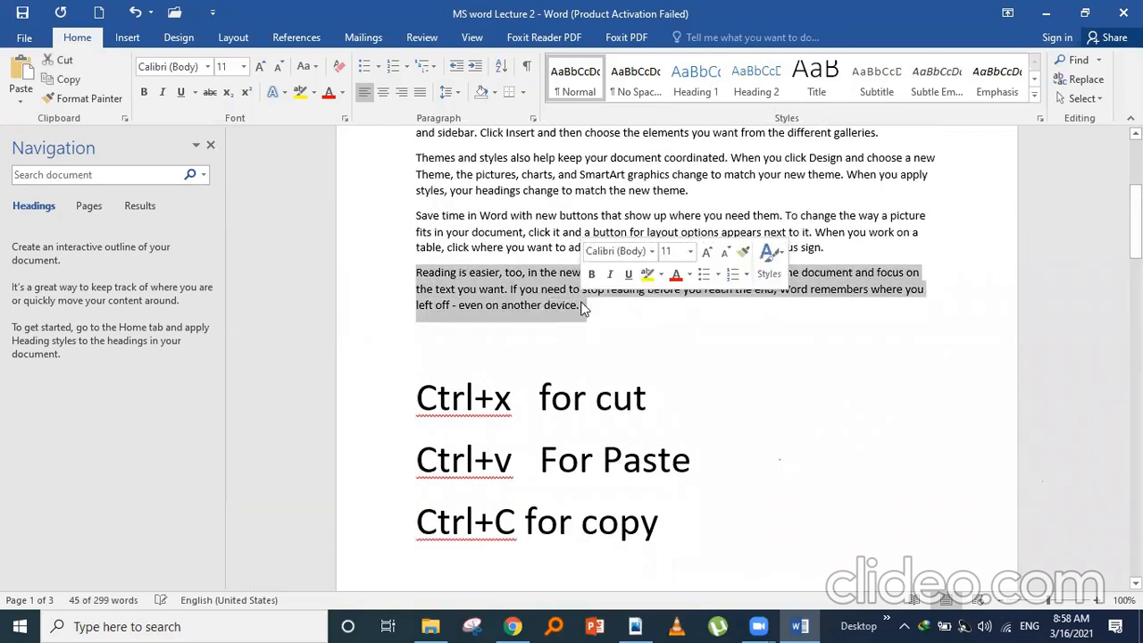
pyautogui.hotkey('ctrl', 'x')
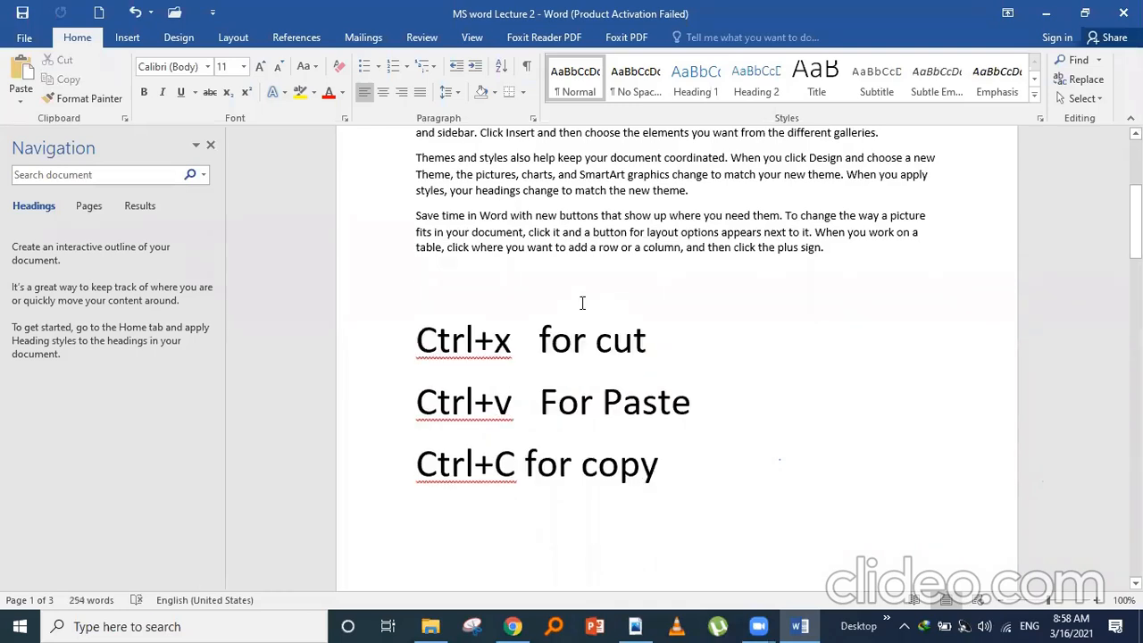
pyautogui.hotkey('ctrl', 'v')
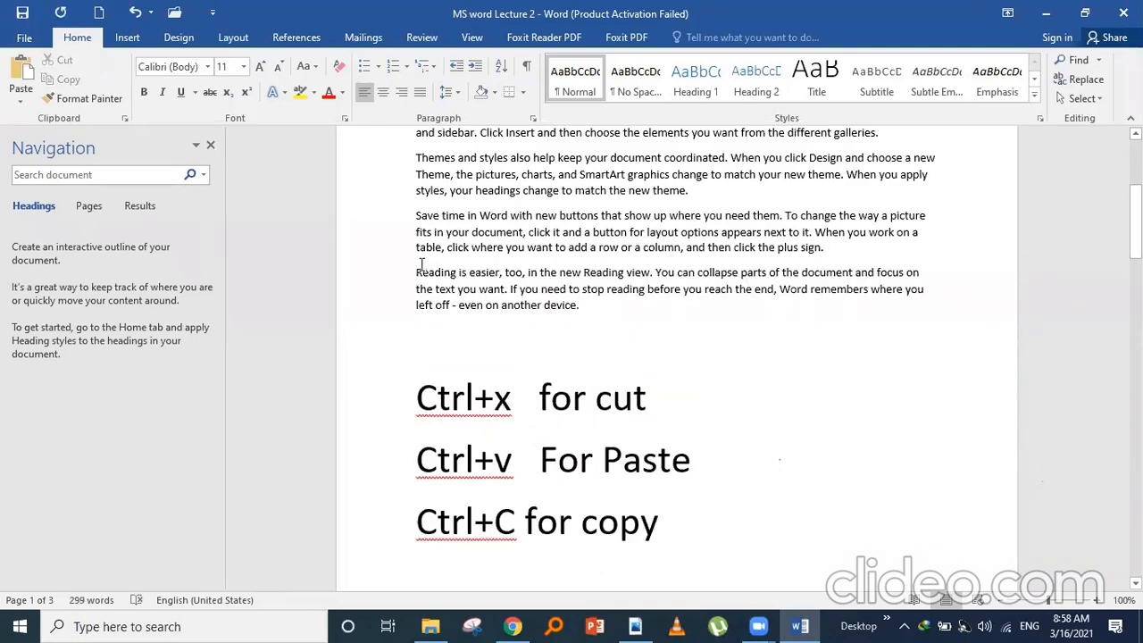
# - Paste a second copy of the paragraph on a new line beneath it and remove the extra spacing
pyautogui.moveTo(414, 271); pyautogui.dragTo(582, 318)
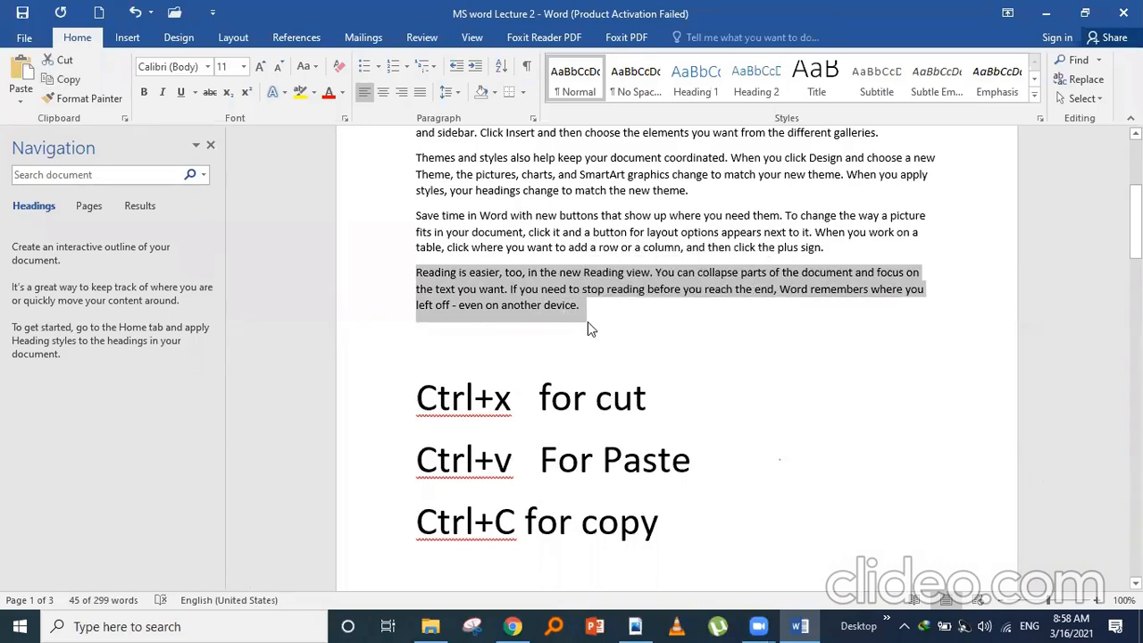
pyautogui.click(587, 321)
pyautogui.press('Return')
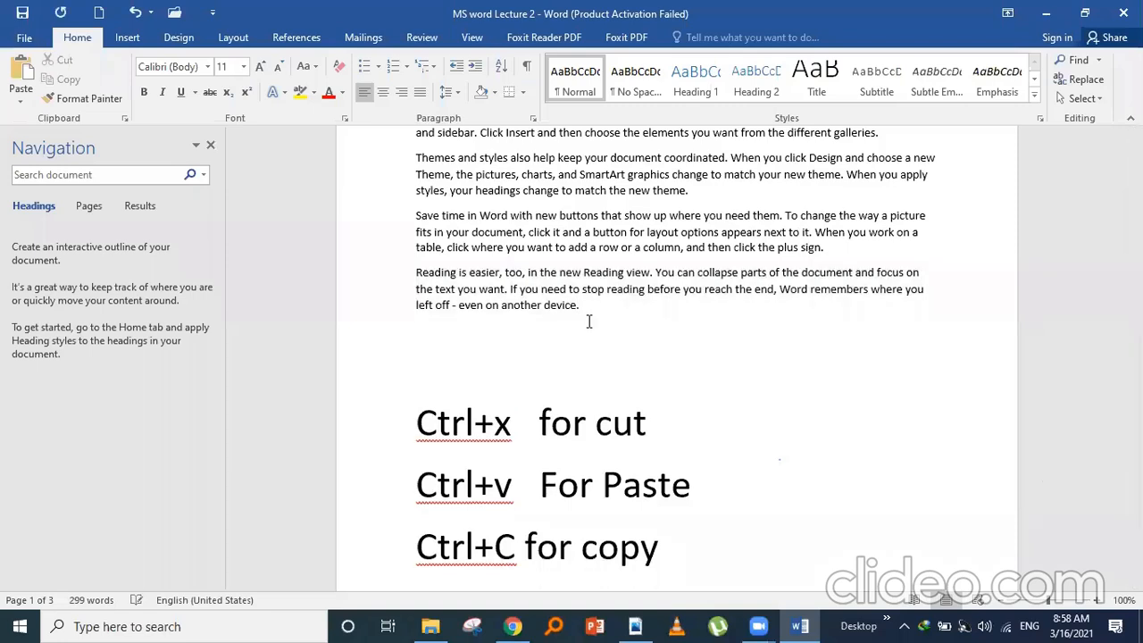
pyautogui.hotkey('ctrl', 'v')
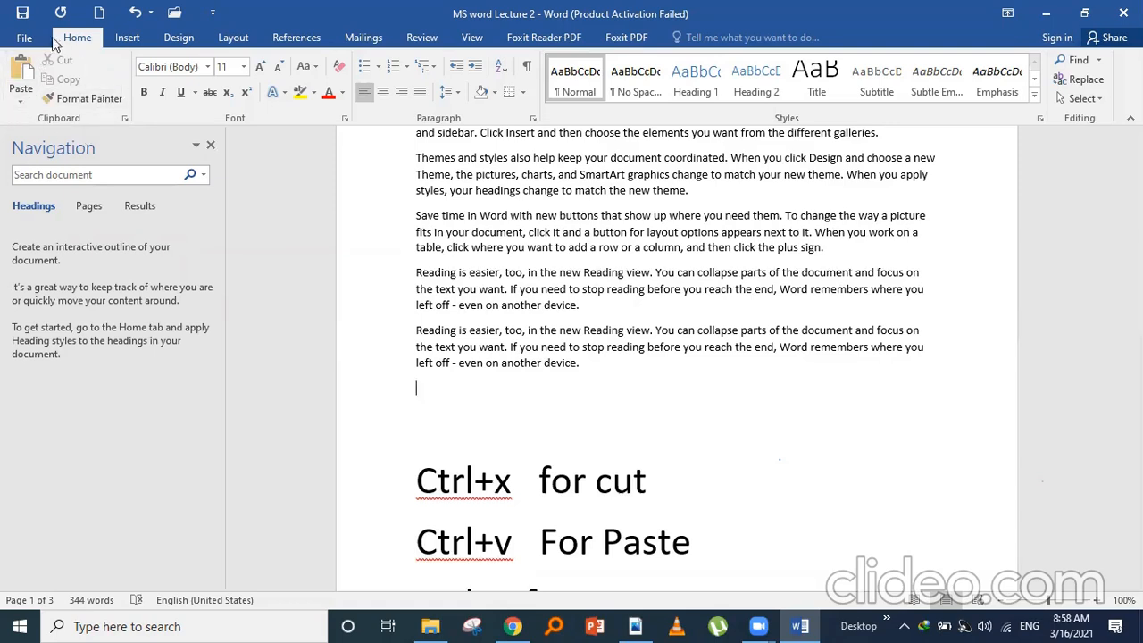
pyautogui.click(103, 97)
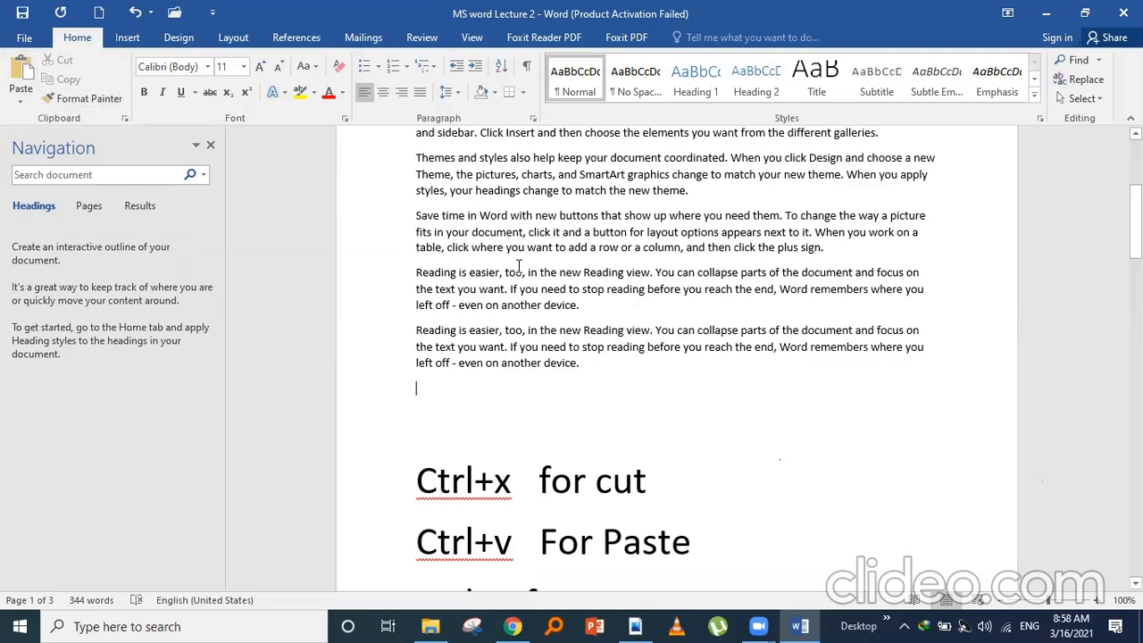
pyautogui.click(625, 97)
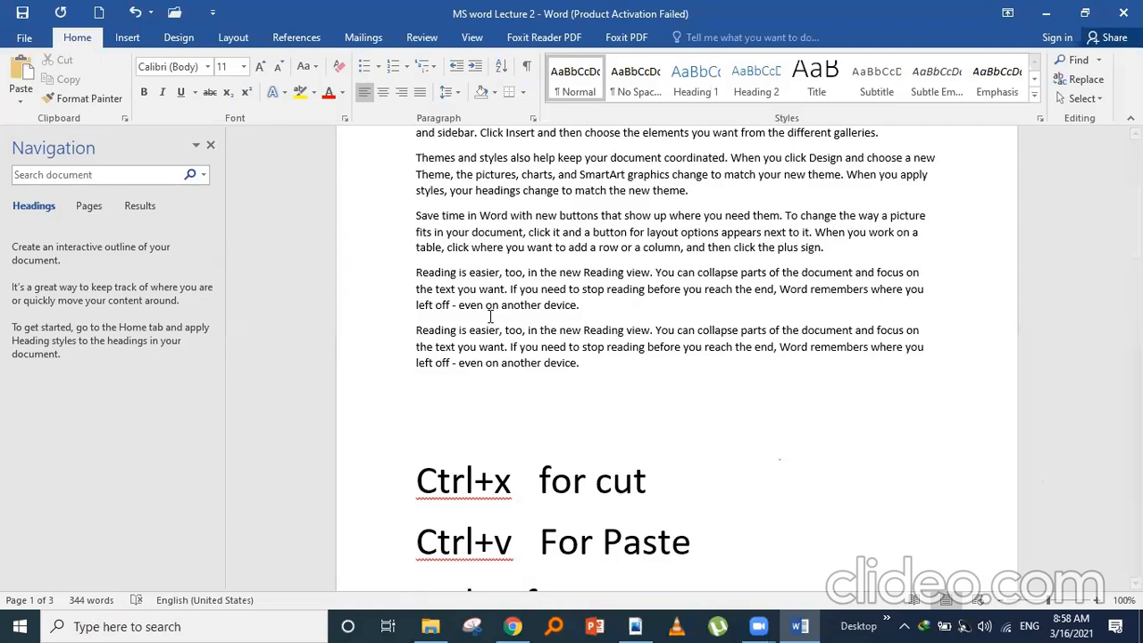
pyautogui.scroll(4, 625, 134)
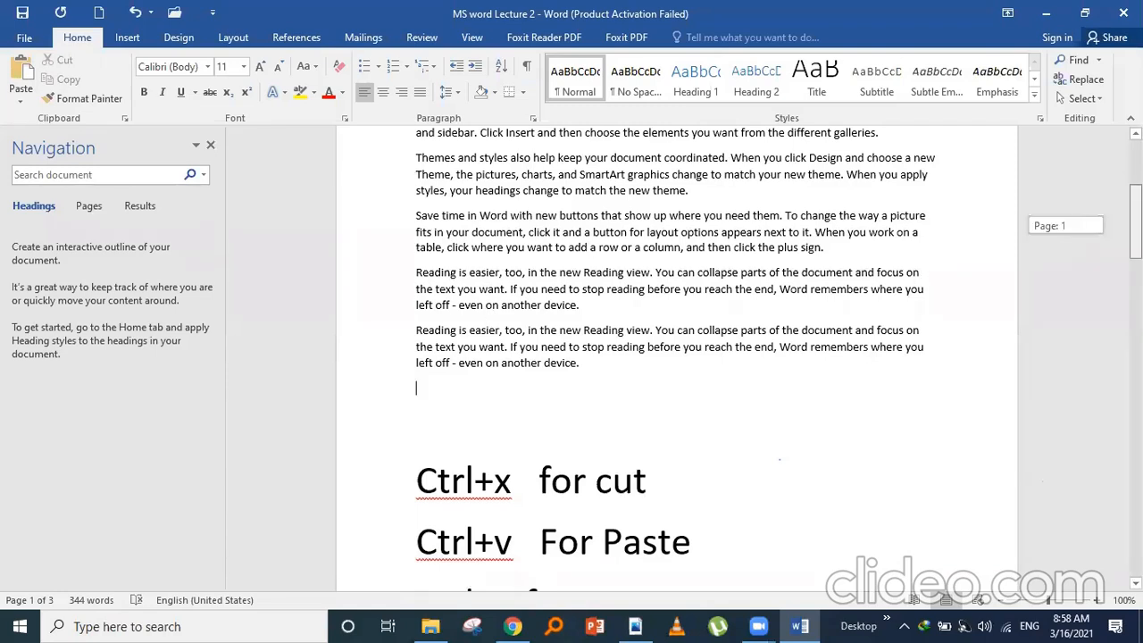
pyautogui.scroll(-2, 624, 134)
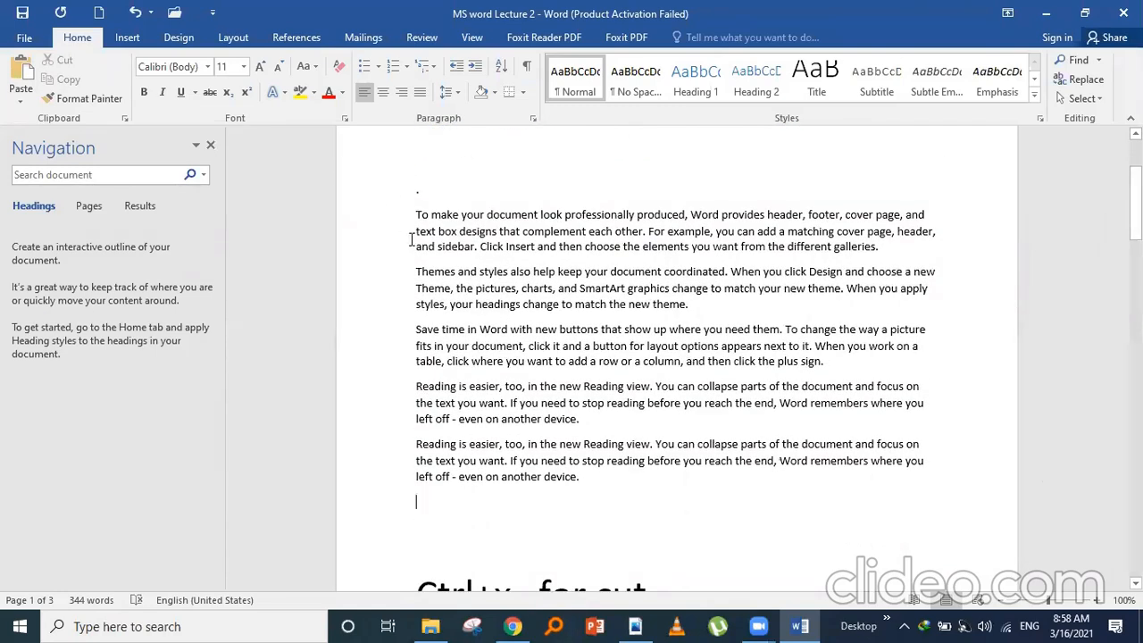
# - Copy all five page-1 body paragraphs and paste them at the top of blank page 2
pyautogui.moveTo(414, 212); pyautogui.dragTo(600, 479)
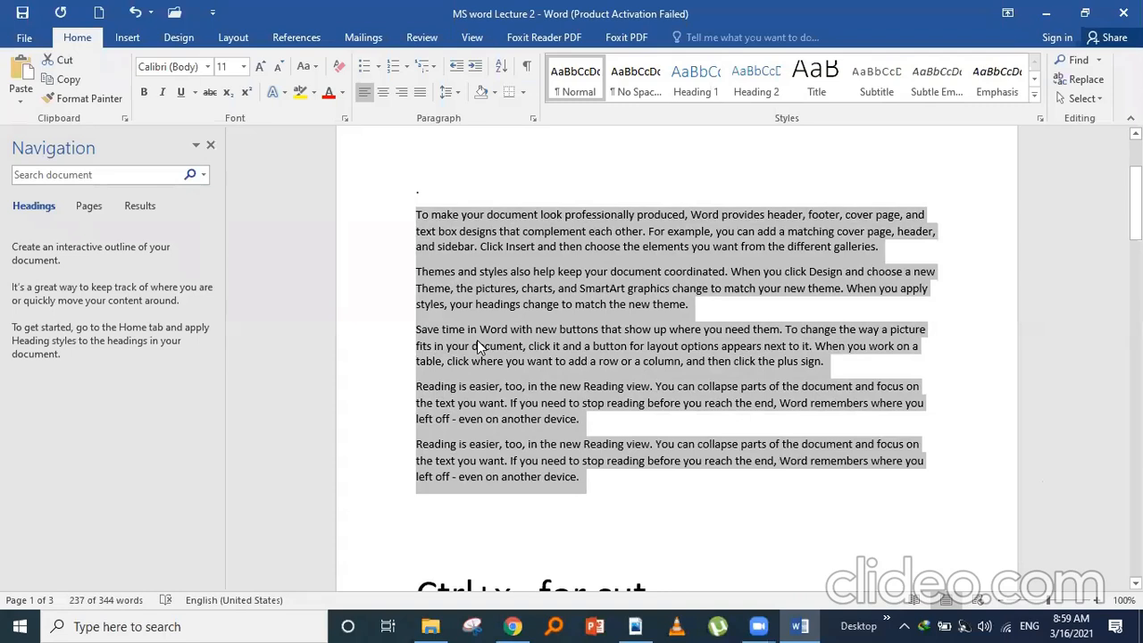
pyautogui.click(62, 80)
pyautogui.scroll(-10, 412, 212)
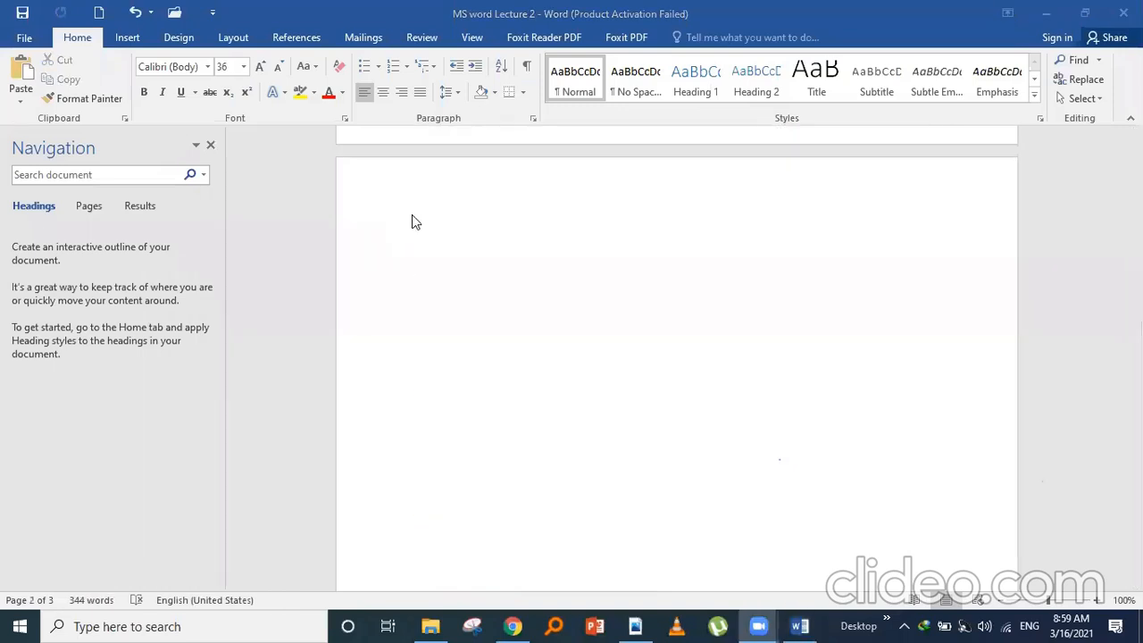
pyautogui.click(384, 272)
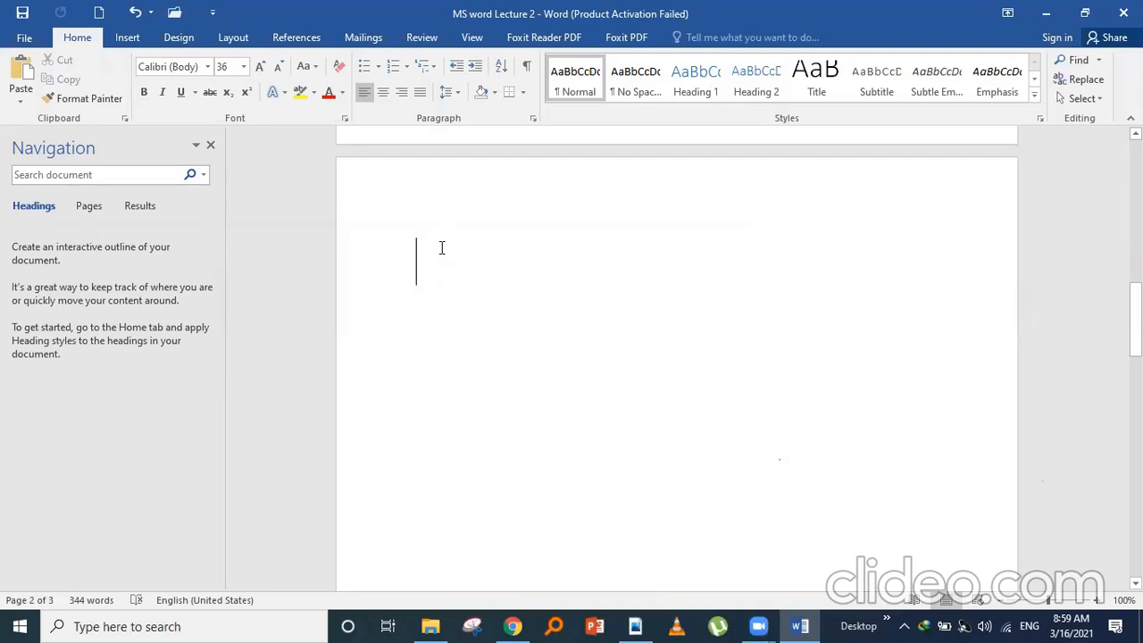
pyautogui.hotkey('ctrl', 'v')
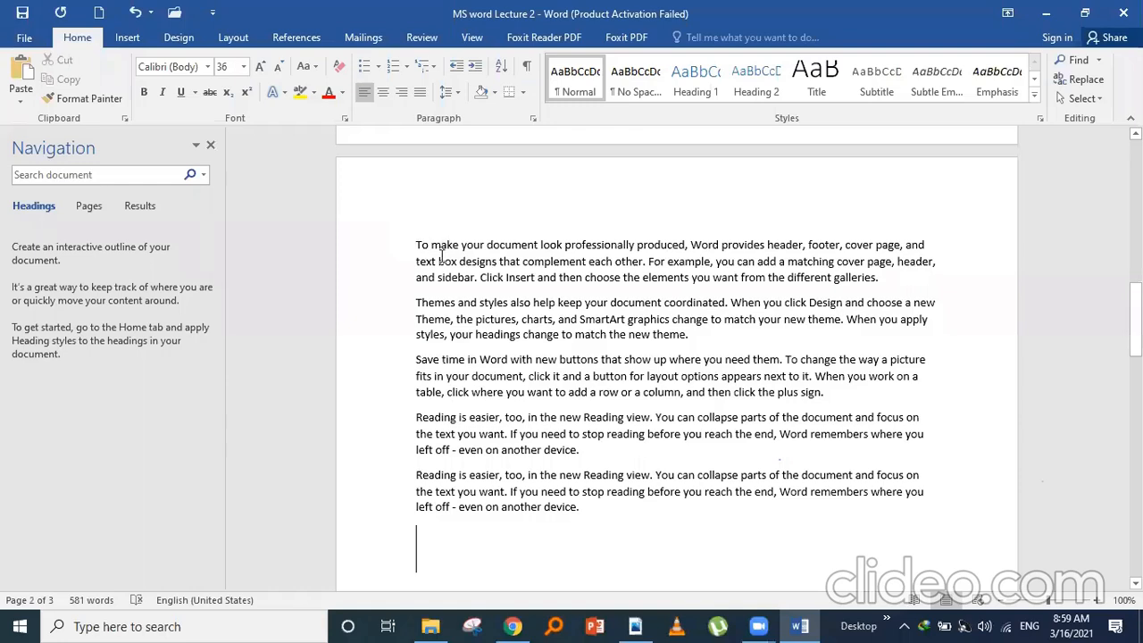
pyautogui.click(588, 508)
pyautogui.press('BackSpace')
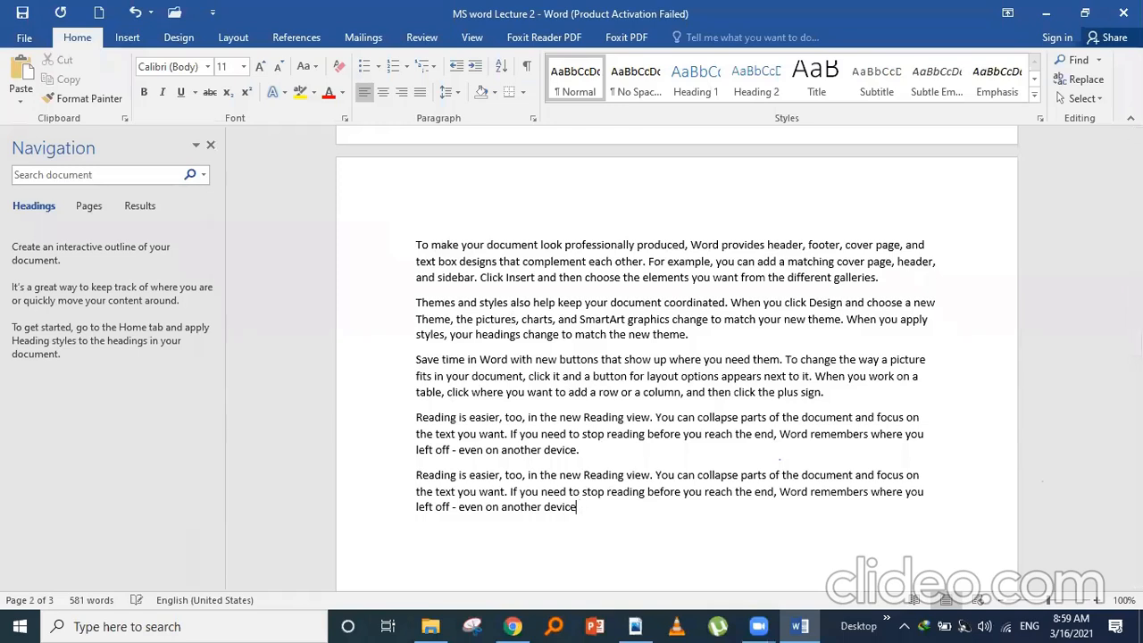
pyautogui.press('BackSpace')
pyautogui.press('BackSpace')
pyautogui.press('BackSpace')
pyautogui.press('BackSpace')
pyautogui.press('BackSpace')
pyautogui.press('BackSpace')
pyautogui.press('BackSpace')
pyautogui.press('BackSpace')
pyautogui.press('BackSpace')
pyautogui.press('BackSpace')
pyautogui.press('BackSpace')
pyautogui.press('BackSpace')
pyautogui.press('BackSpace')
pyautogui.press('BackSpace')
pyautogui.press('BackSpace')
pyautogui.press('BackSpace')
pyautogui.press('BackSpace')
pyautogui.press('BackSpace')
pyautogui.press('BackSpace')
pyautogui.press('BackSpace')
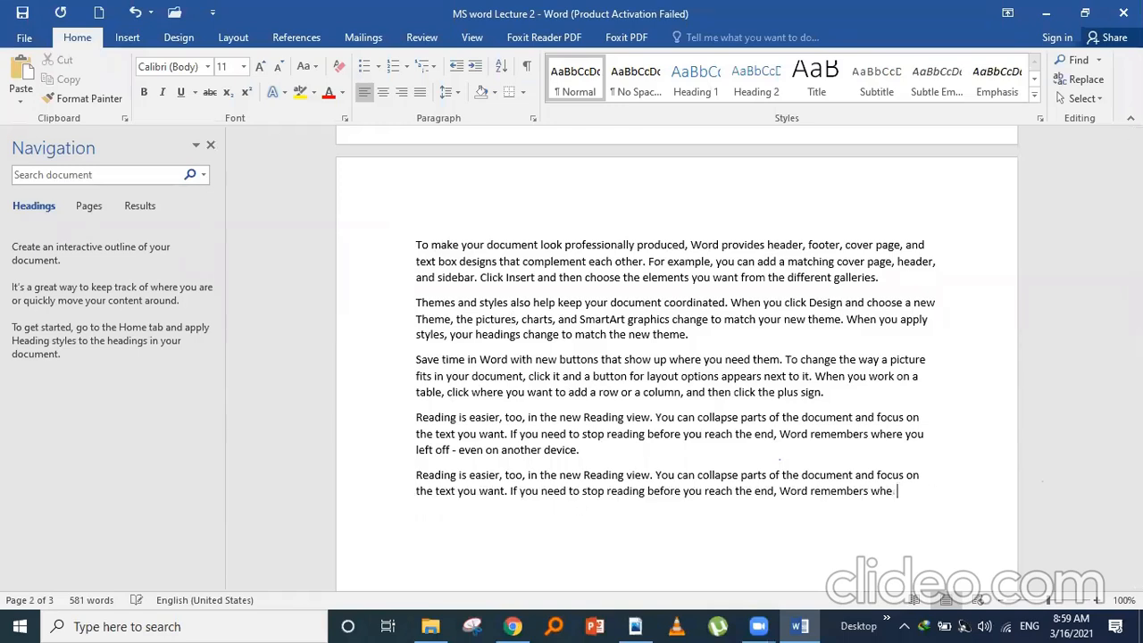
pyautogui.press('BackSpace')
pyautogui.press('BackSpace')
pyautogui.press('BackSpace')
pyautogui.press('BackSpace')
pyautogui.press('BackSpace')
pyautogui.press('BackSpace')
pyautogui.press('BackSpace')
pyautogui.press('BackSpace')
pyautogui.press('BackSpace')
pyautogui.press('BackSpace')
pyautogui.press('BackSpace')
pyautogui.press('BackSpace')
pyautogui.press('BackSpace')
pyautogui.press('BackSpace')
pyautogui.press('BackSpace')
pyautogui.press('BackSpace')
pyautogui.press('BackSpace')
pyautogui.press('BackSpace')
pyautogui.press('BackSpace')
pyautogui.press('BackSpace')
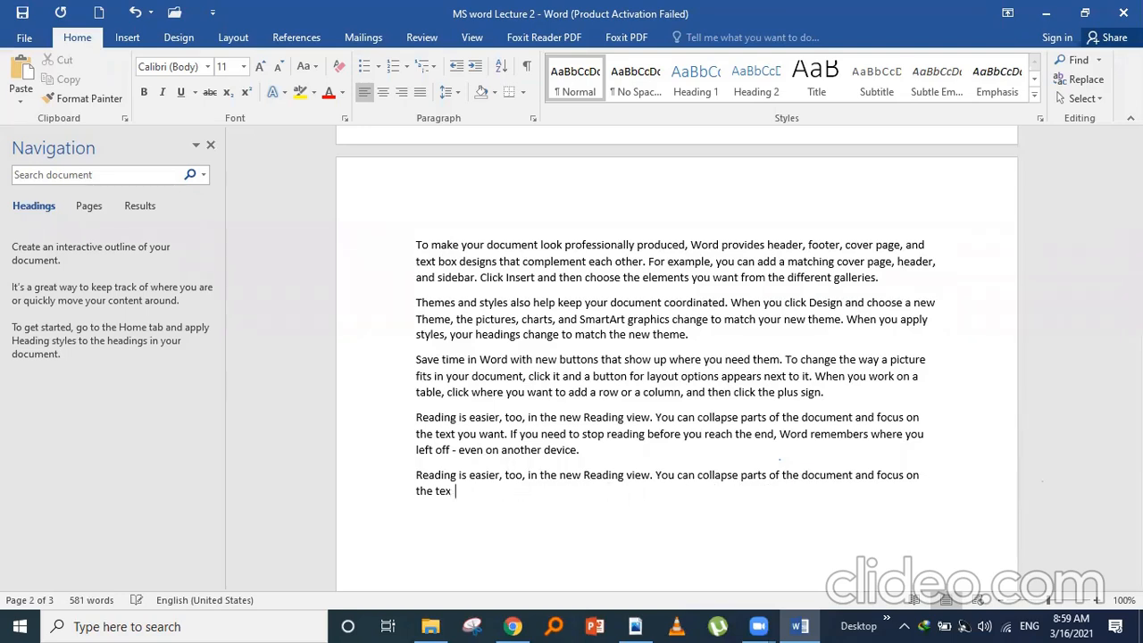
pyautogui.press('BackSpace')
pyautogui.press('BackSpace')
pyautogui.press('BackSpace')
pyautogui.press('BackSpace')
pyautogui.press('BackSpace')
pyautogui.press('BackSpace')
pyautogui.press('BackSpace')
pyautogui.press('BackSpace')
pyautogui.press('BackSpace')
pyautogui.press('BackSpace')
pyautogui.press('BackSpace')
pyautogui.press('BackSpace')
pyautogui.press('BackSpace')
pyautogui.press('BackSpace')
pyautogui.press('BackSpace')
pyautogui.press('BackSpace')
pyautogui.press('BackSpace')
pyautogui.press('BackSpace')
pyautogui.press('BackSpace')
pyautogui.press('BackSpace')
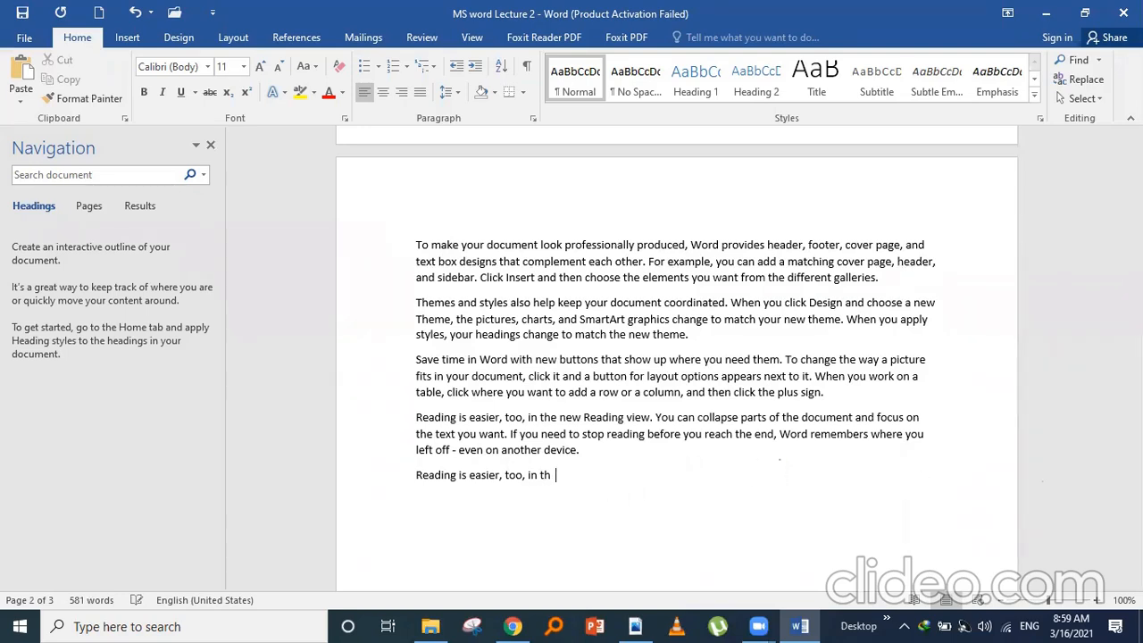
pyautogui.press('BackSpace')
pyautogui.press('BackSpace')
pyautogui.press('BackSpace')
pyautogui.press('BackSpace')
pyautogui.press('BackSpace')
pyautogui.press('BackSpace')
pyautogui.press('BackSpace')
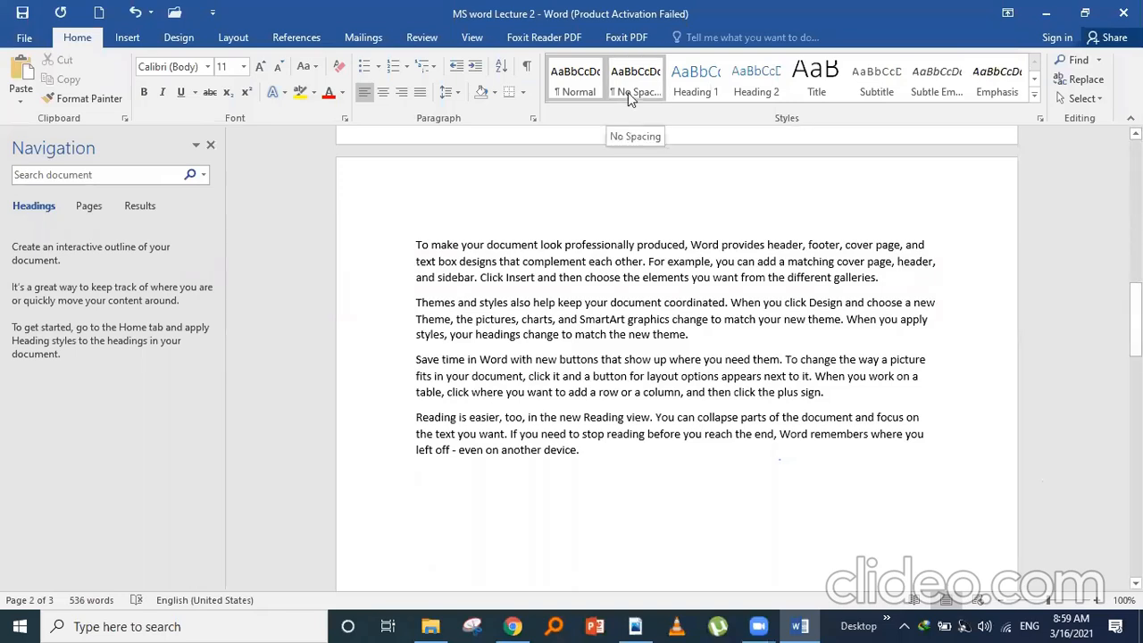
pyautogui.click(63, 15)
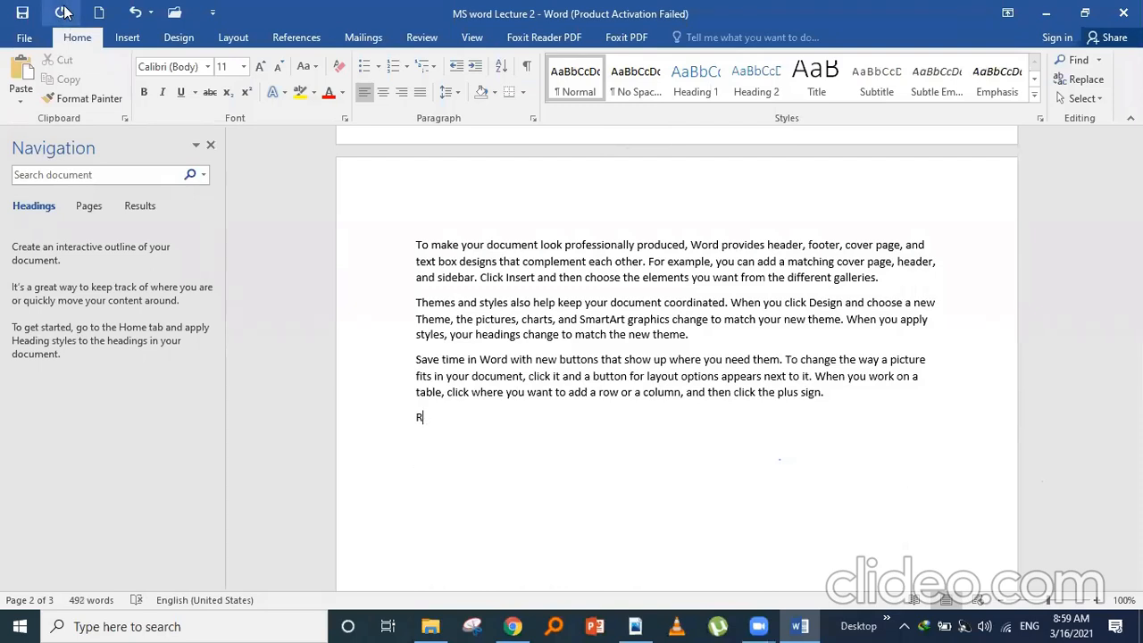
pyautogui.click(62, 12)
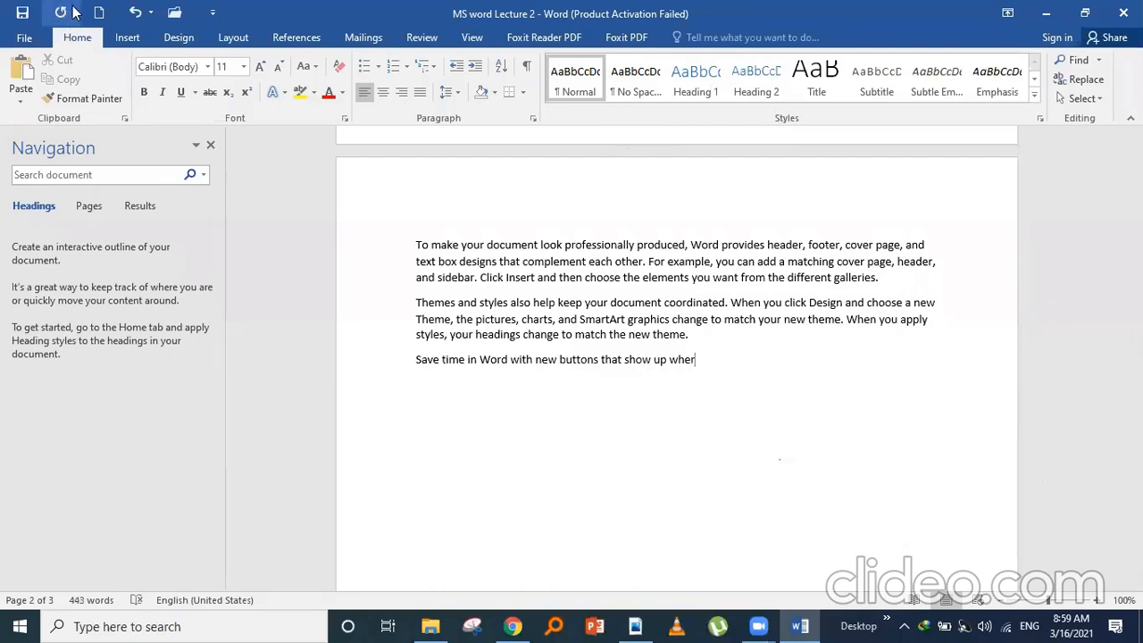
pyautogui.click(134, 13)
pyautogui.click(134, 13)
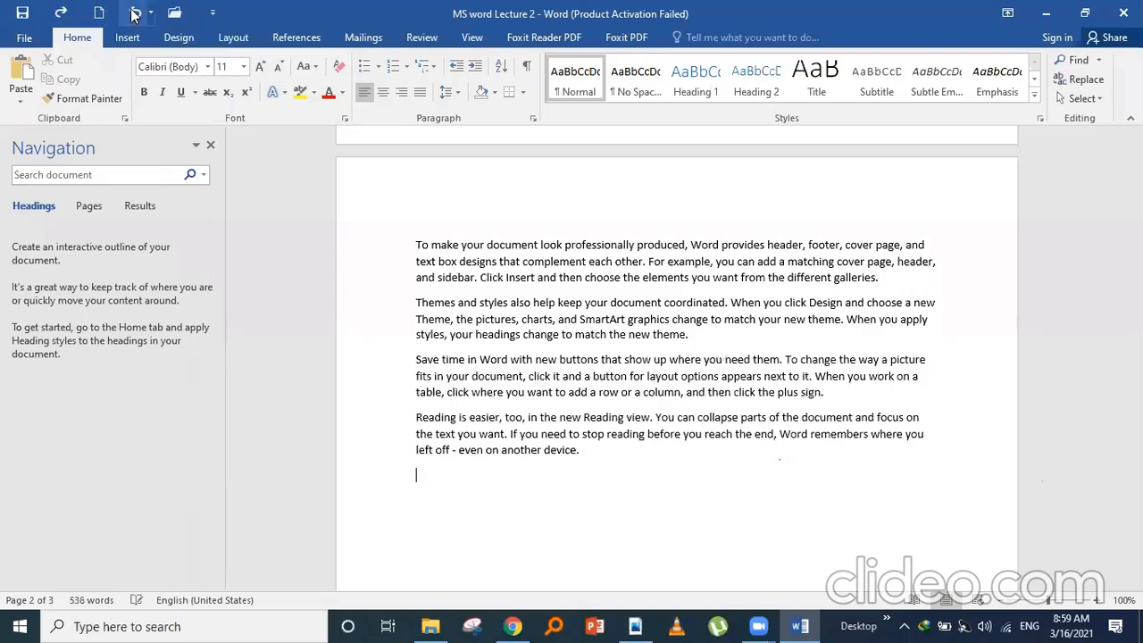
pyautogui.click(134, 13)
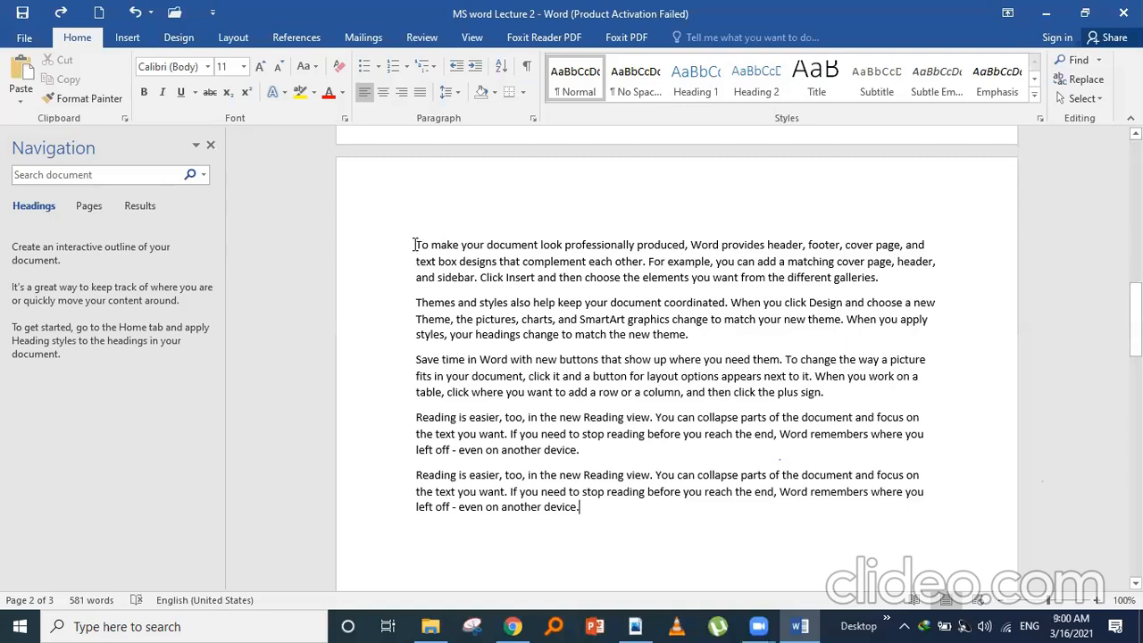
# - Delete the five text paragraphs on page 2 and paste them as a Picture (Enhanced Metafile)
pyautogui.moveTo(413, 245); pyautogui.dragTo(626, 506)
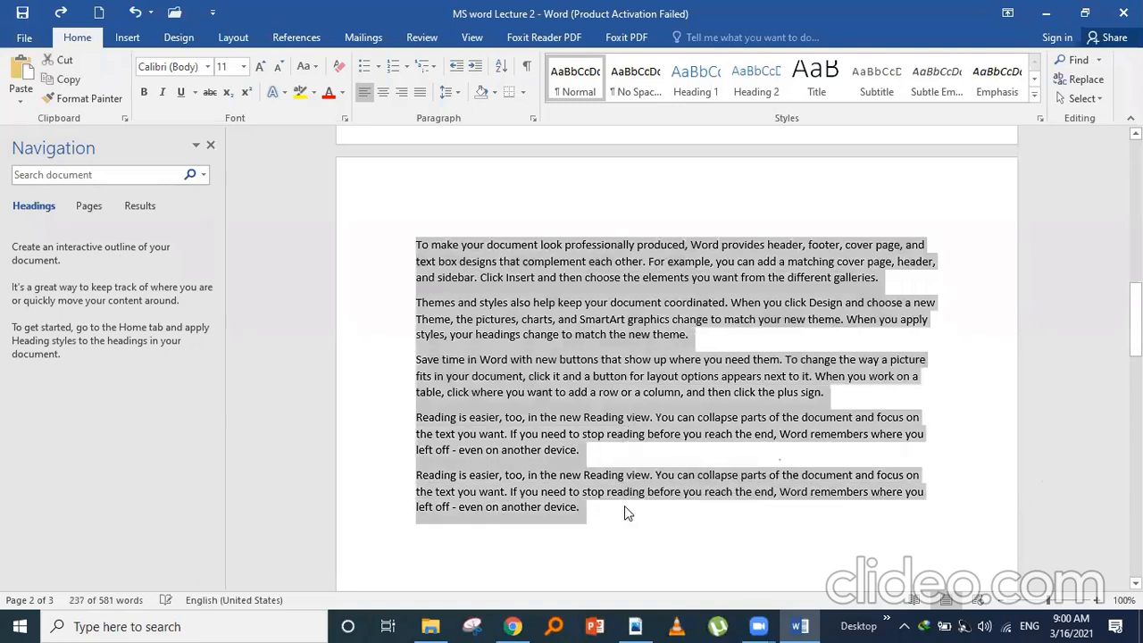
pyautogui.press('BackSpace')
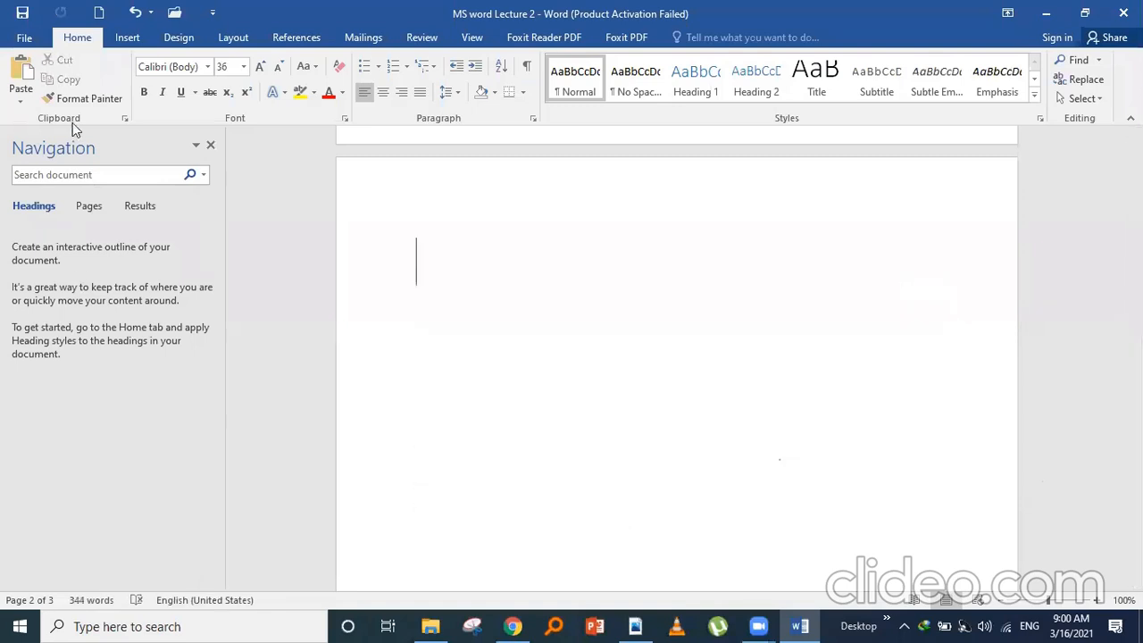
pyautogui.click(22, 104)
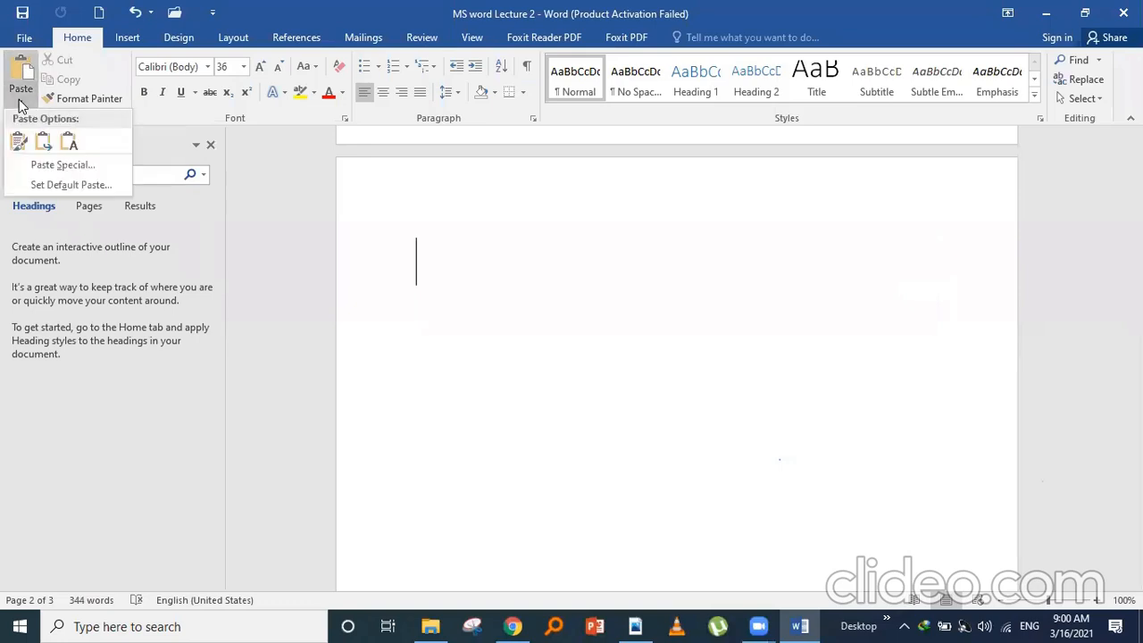
pyautogui.click(63, 165)
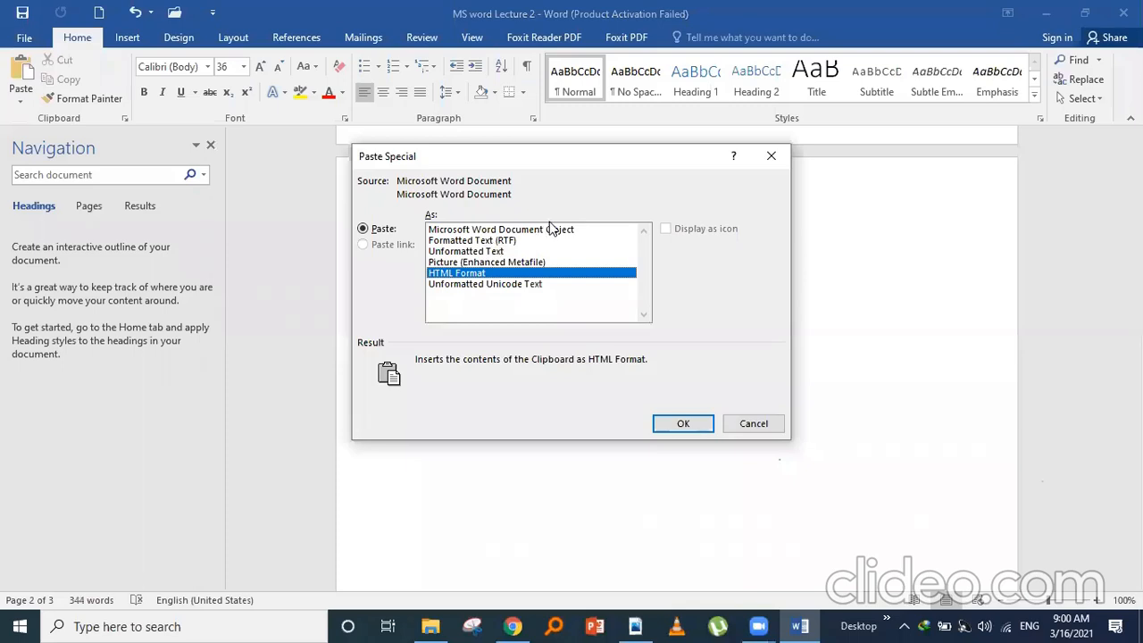
pyautogui.click(494, 262)
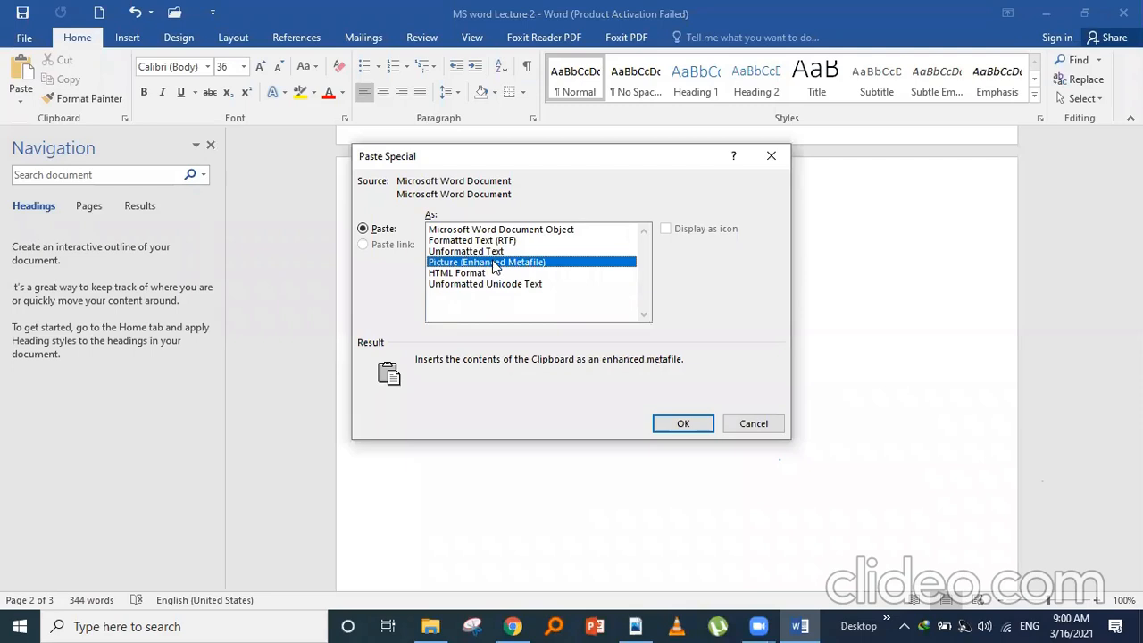
pyautogui.click(683, 423)
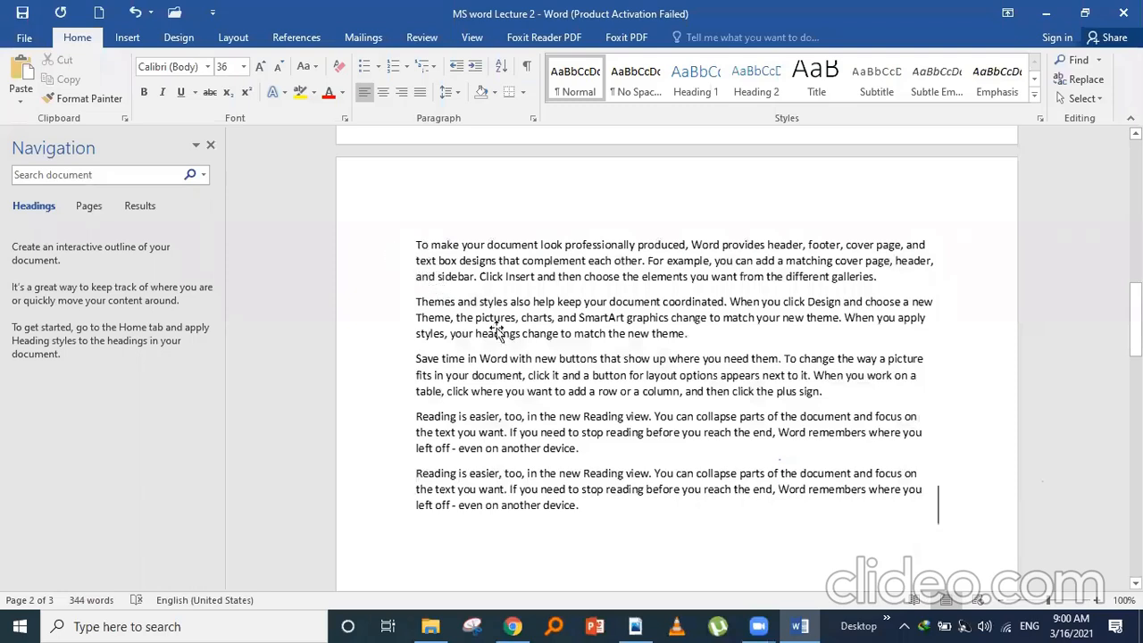
# - Select the pasted text picture and delete it, leaving page 2 empty
pyautogui.click(565, 487)
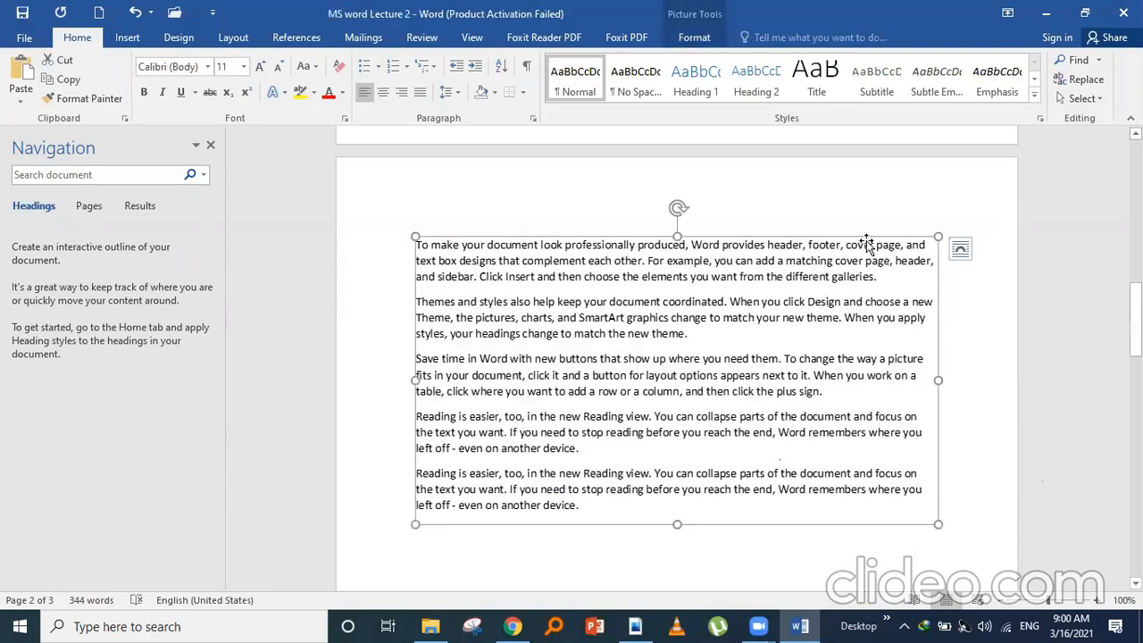
pyautogui.moveTo(843, 237); pyautogui.dragTo(836, 201)
pyautogui.moveTo(1135, 319); pyautogui.dragTo(1135, 352)
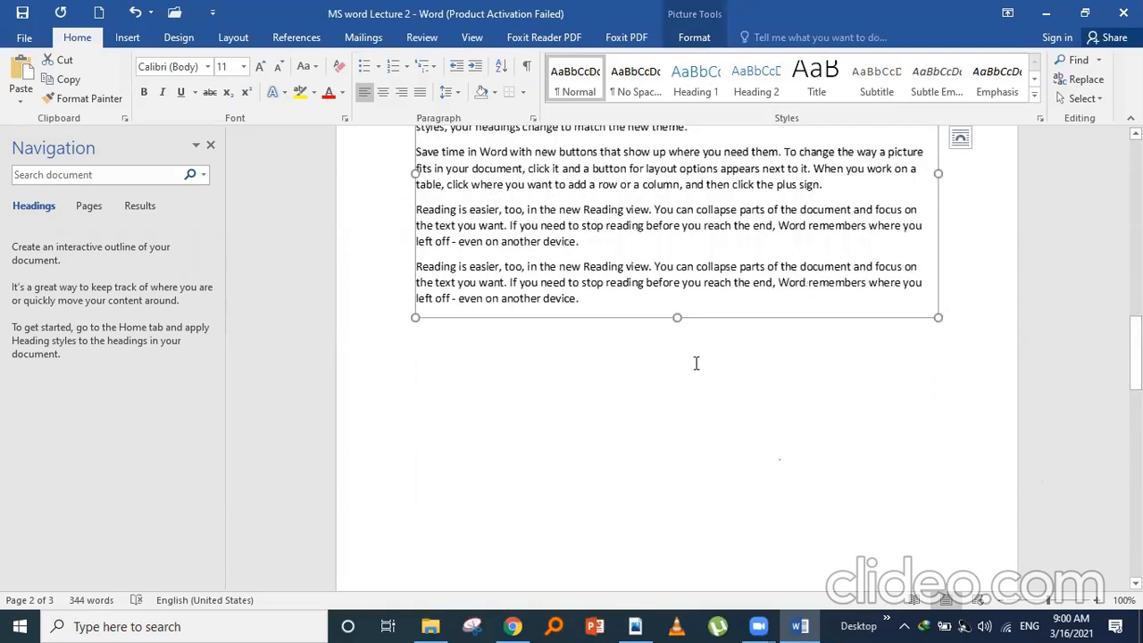
pyautogui.click(697, 360)
pyautogui.press('BackSpace')
pyautogui.press('BackSpace')
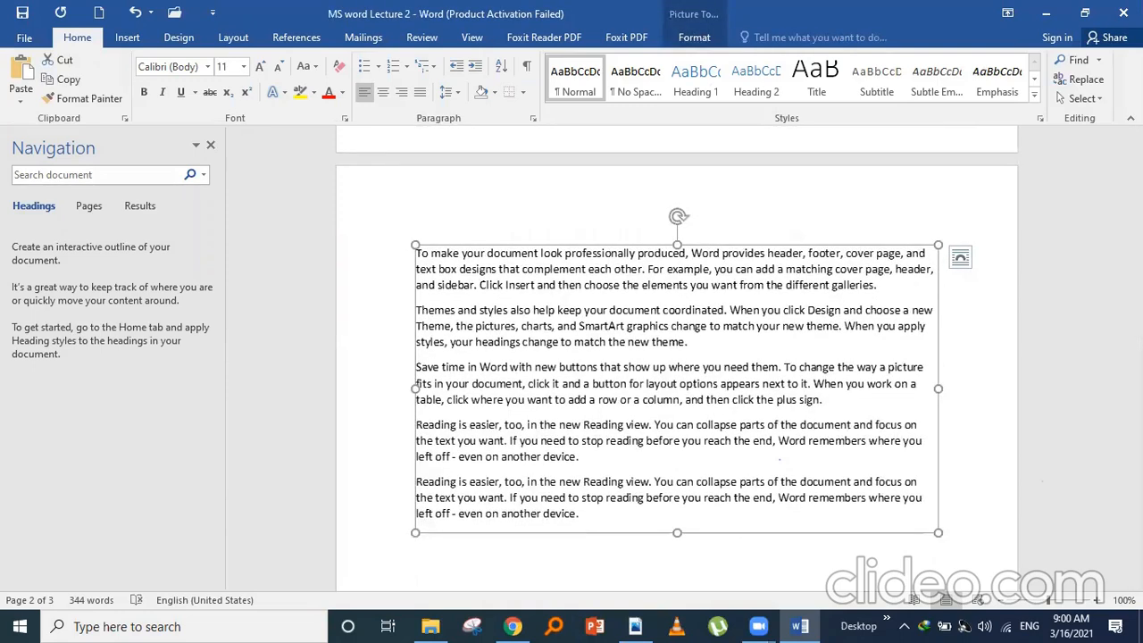
pyautogui.press('BackSpace')
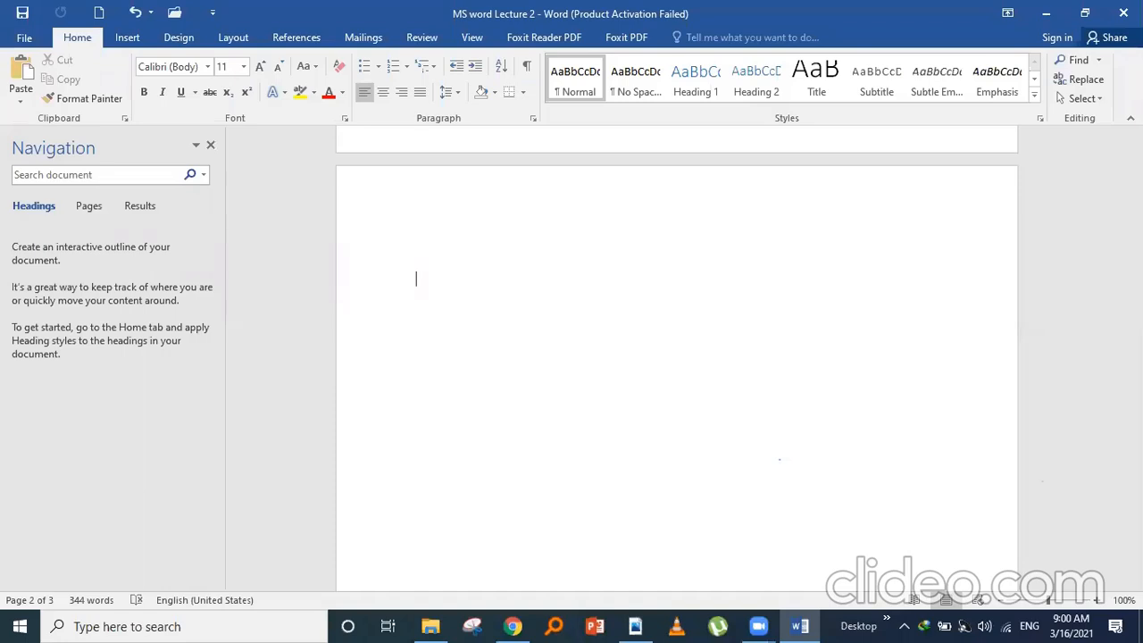
# - Paste the copied content through Paste Special as a Picture (Enhanced Metafile)
pyautogui.click(20, 101)
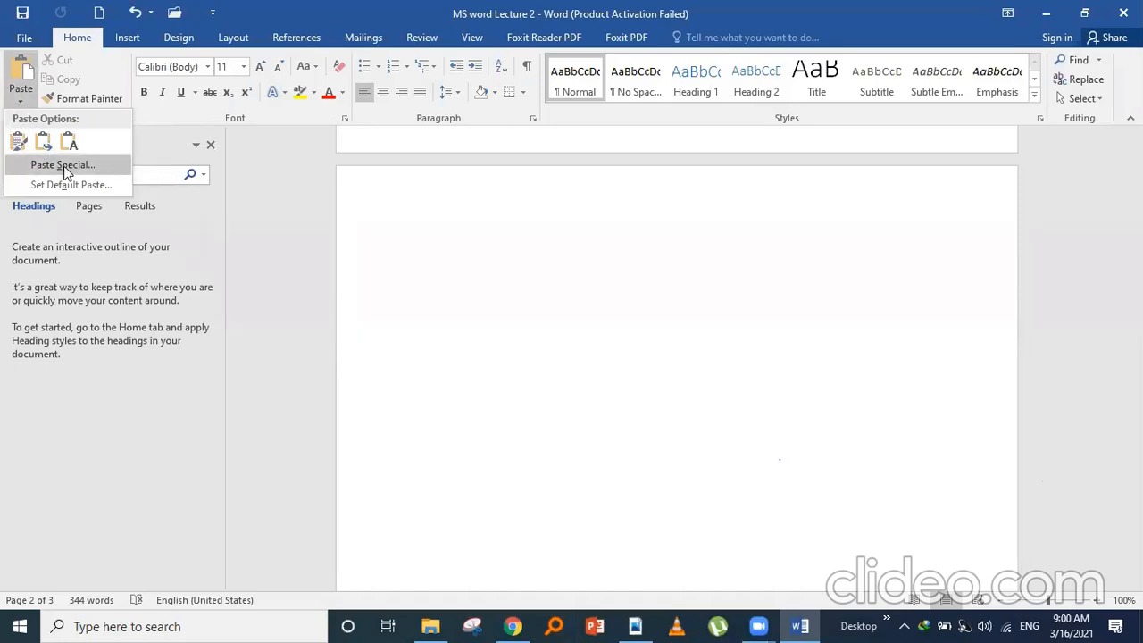
pyautogui.click(62, 168)
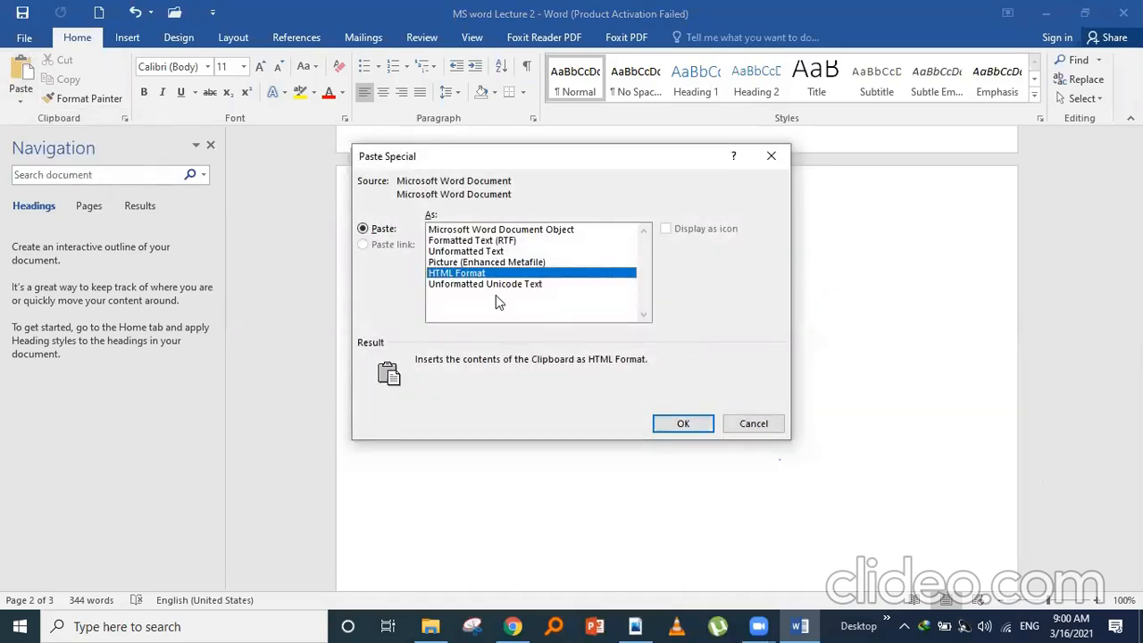
pyautogui.click(448, 264)
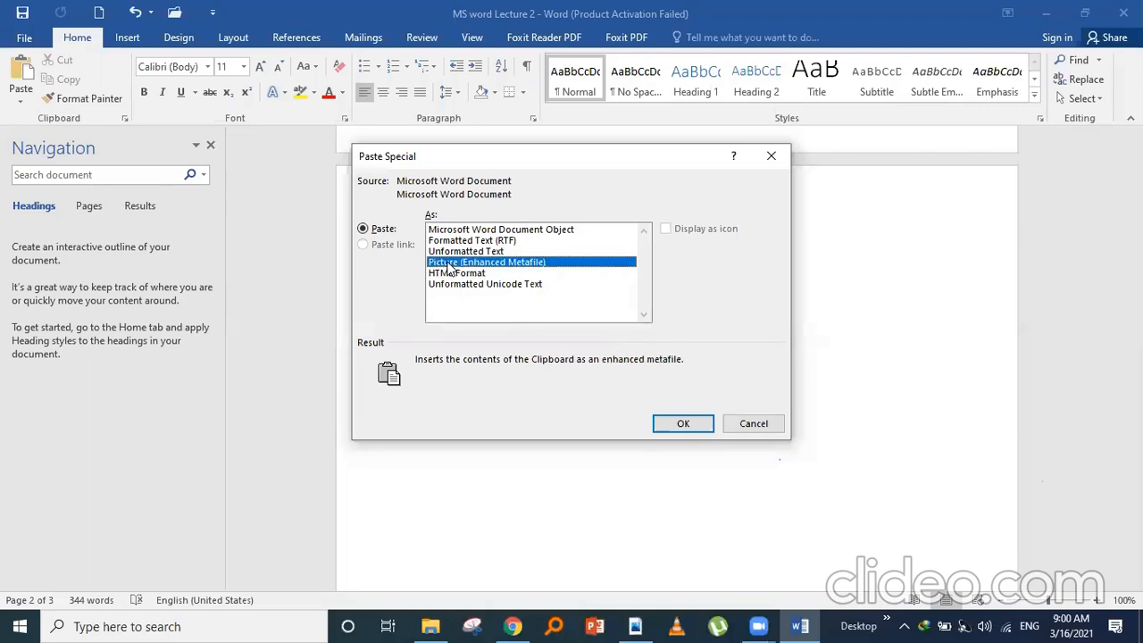
pyautogui.click(686, 422)
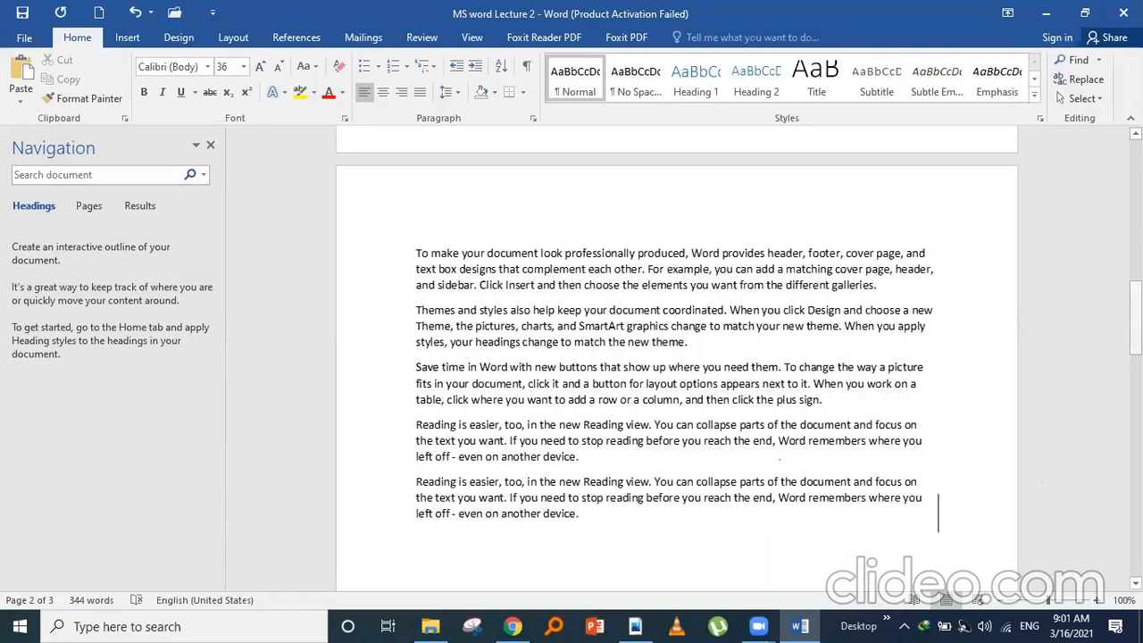
# - Delete the stray dot and empty lines beneath the 'MS word Lecture 2' title on page 1
pyautogui.moveTo(1134, 291); pyautogui.dragTo(1097, 186)
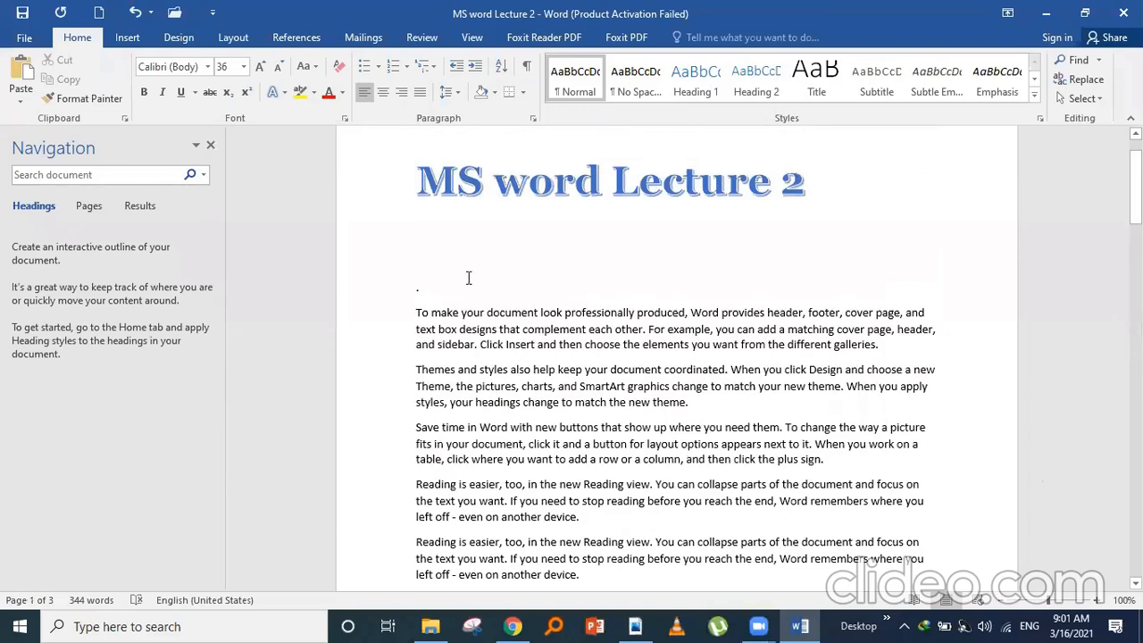
pyautogui.click(439, 282)
pyautogui.press('BackSpace')
pyautogui.press('BackSpace')
pyautogui.press('BackSpace')
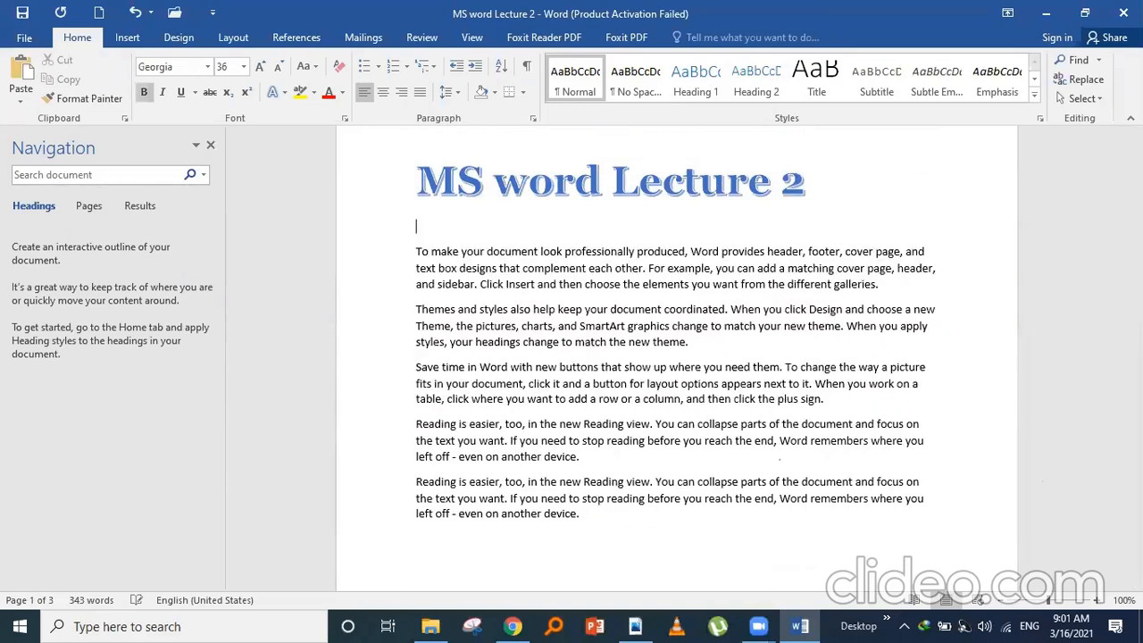
pyautogui.press('BackSpace')
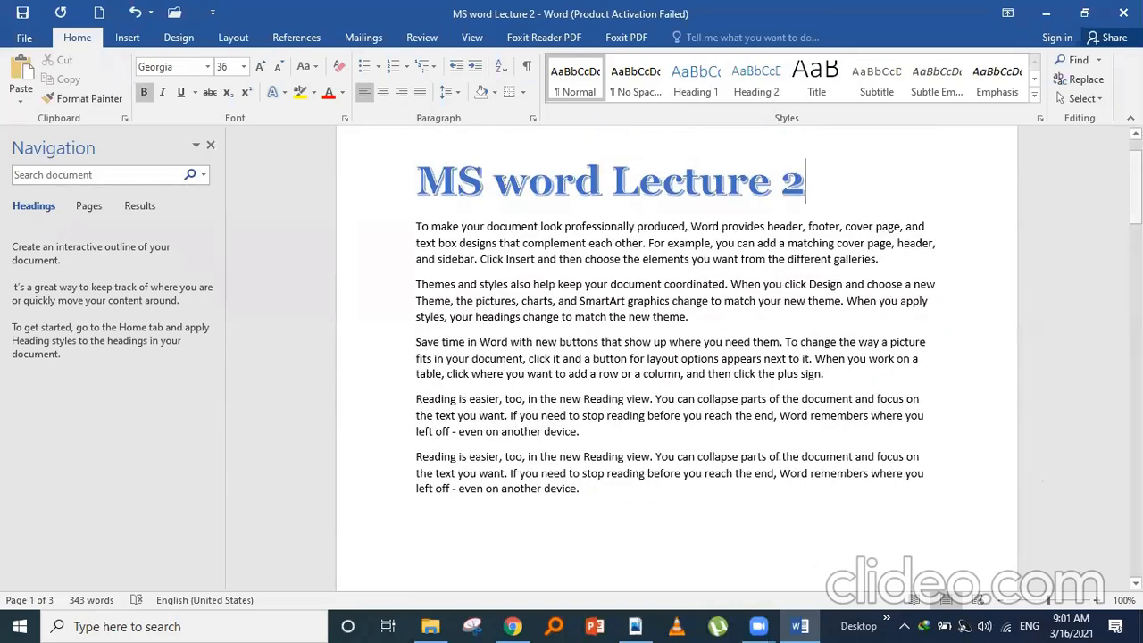
pyautogui.moveTo(1135, 185); pyautogui.dragTo(1135, 237)
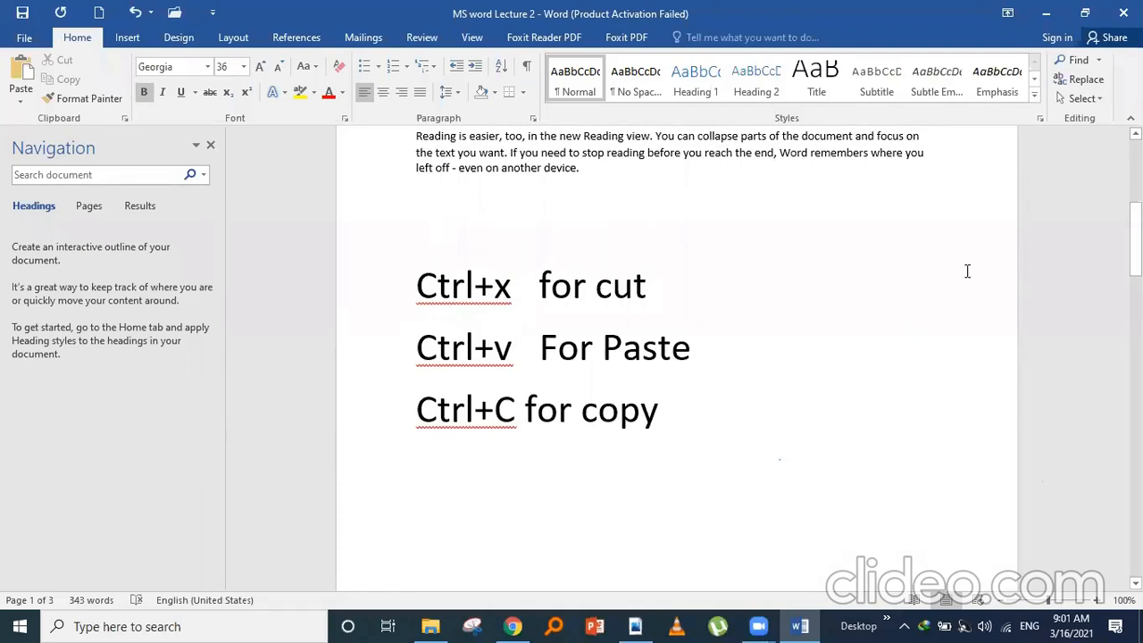
pyautogui.moveTo(1135, 237); pyautogui.dragTo(1135, 170)
pyautogui.moveTo(416, 242); pyautogui.dragTo(813, 243)
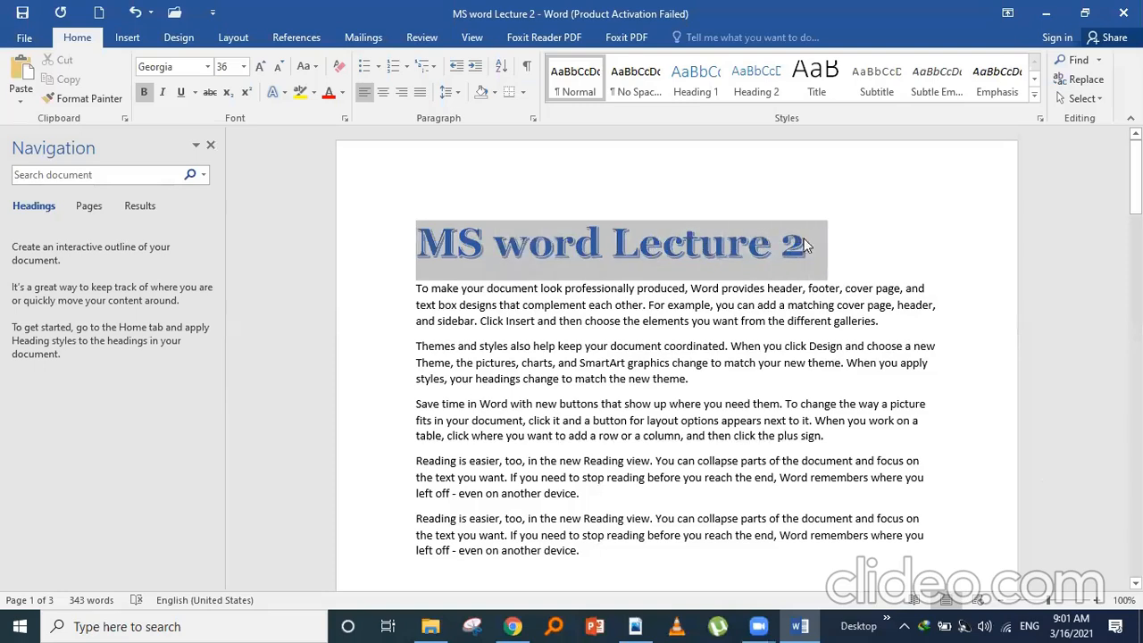
# - Make the title italic and underlined, then copy its formatting with Format Painter
pyautogui.click(159, 95)
pyautogui.click(182, 93)
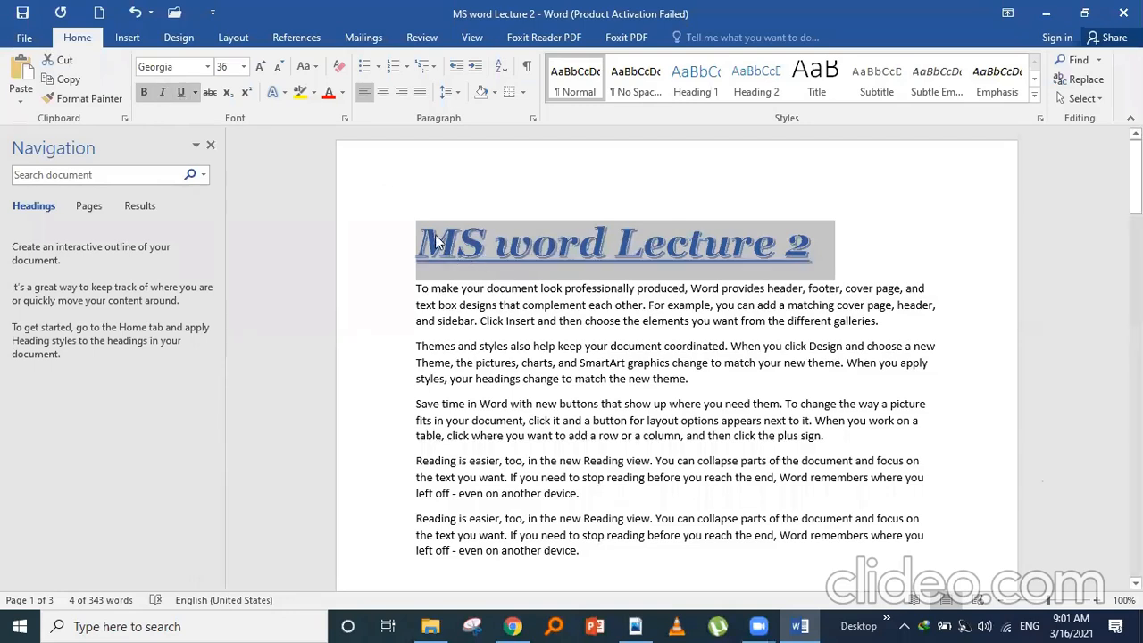
pyautogui.click(90, 98)
# - Apply the title's formatting to the 'Ctrl+x for cut' line
pyautogui.click(89, 99)
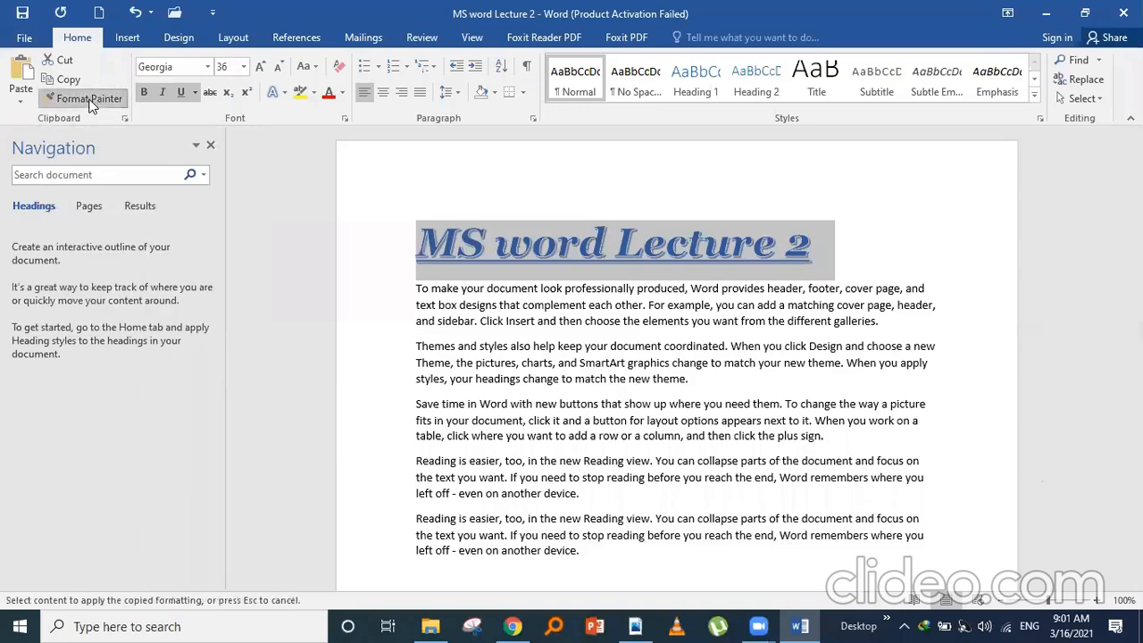
pyautogui.moveTo(1135, 171); pyautogui.dragTo(1135, 259)
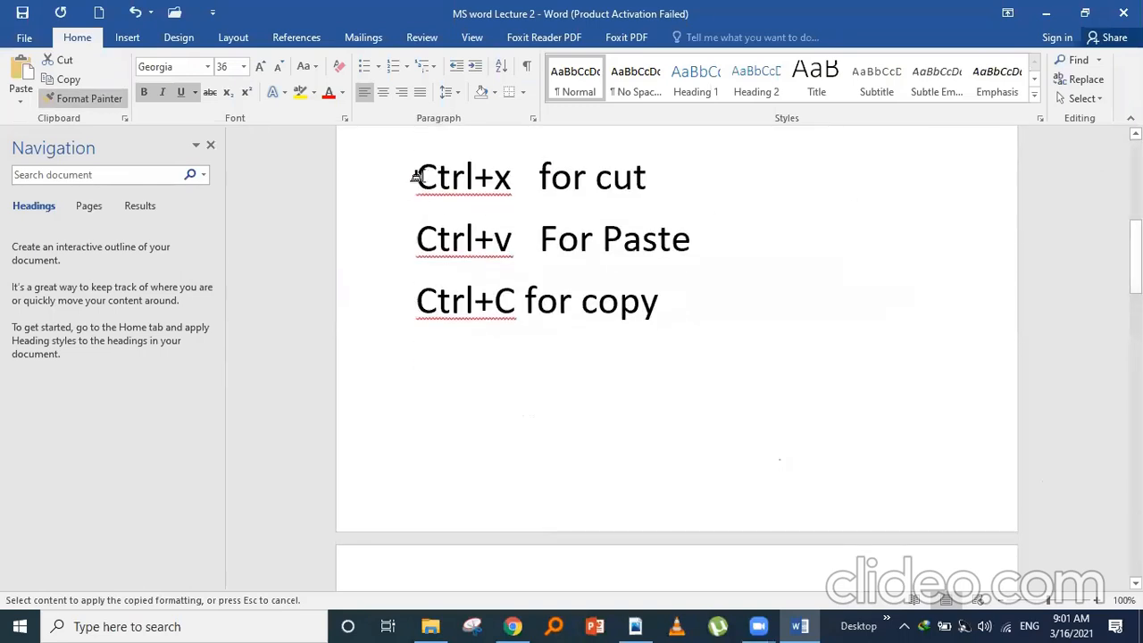
pyautogui.moveTo(420, 176); pyautogui.dragTo(646, 187)
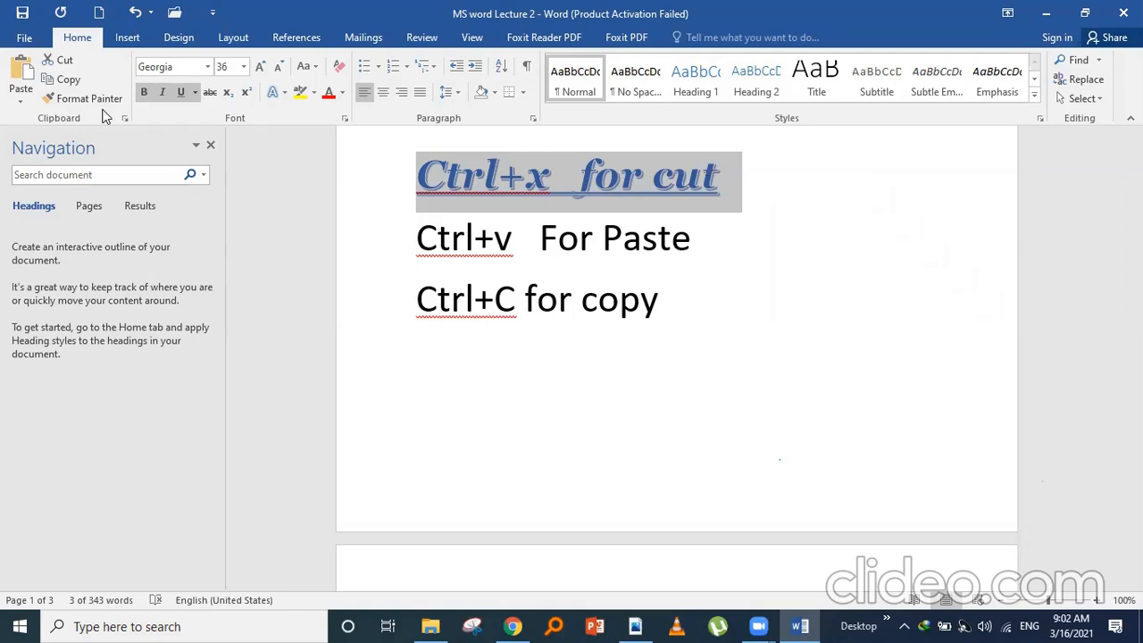
pyautogui.moveTo(1135, 254); pyautogui.dragTo(1136, 198)
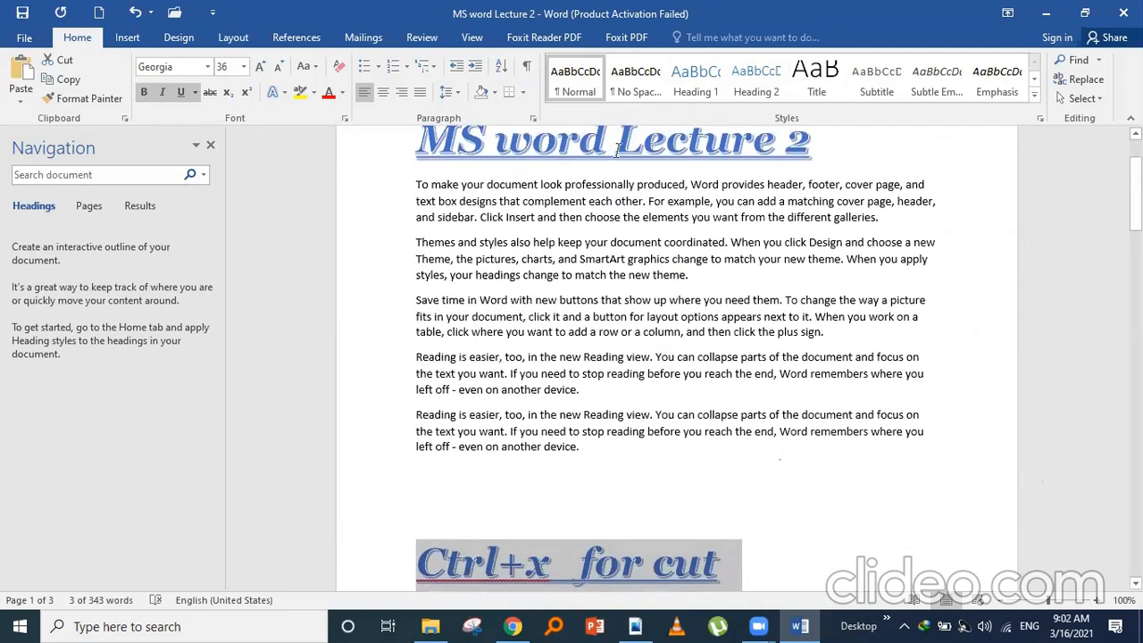
# - Type 'COMPUTER SCIENCE' on a new line below the last paragraph
pyautogui.click(862, 168)
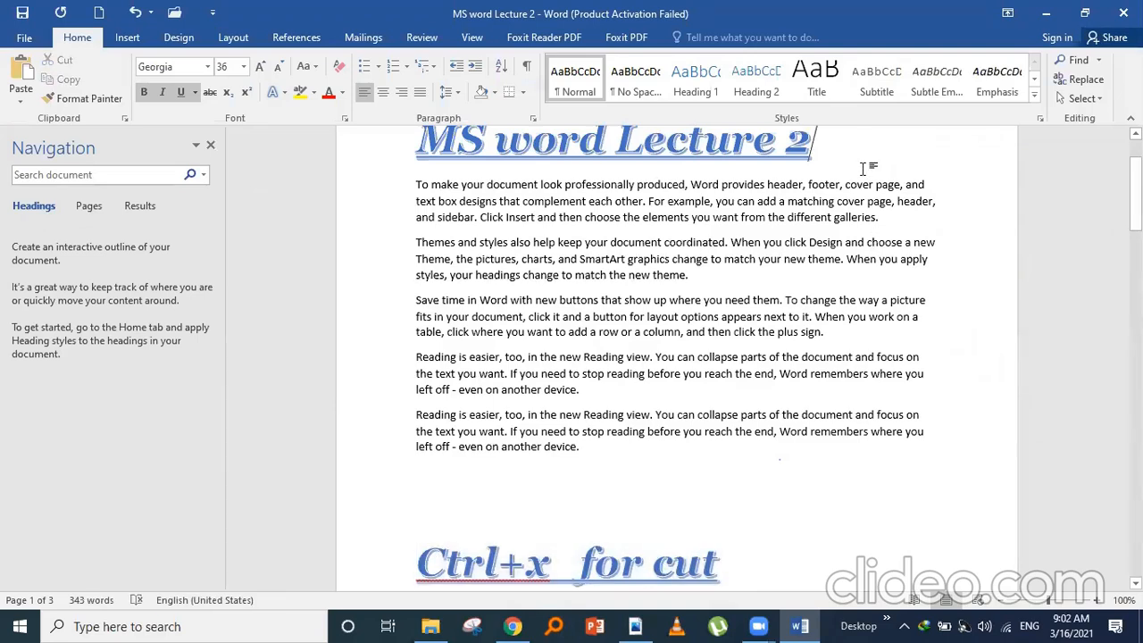
pyautogui.click(649, 480)
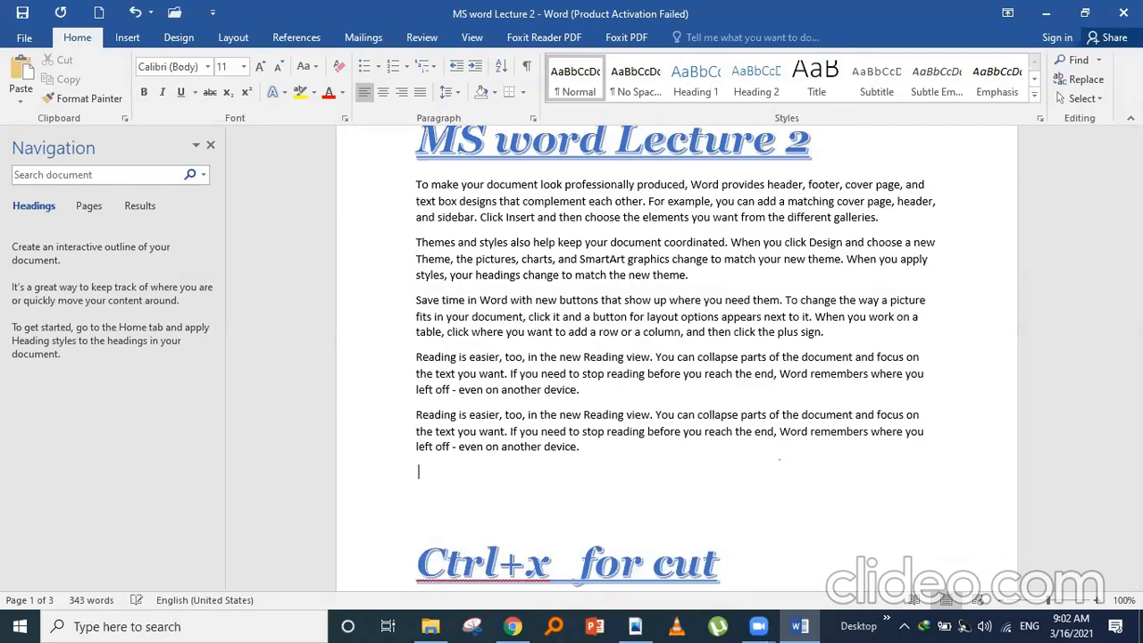
pyautogui.write('cmputer')
pyautogui.press('BackSpace')
pyautogui.press('BackSpace')
pyautogui.press('BackSpace')
pyautogui.press('BackSpace')
pyautogui.press('BackSpace')
pyautogui.press('BackSpace')
pyautogui.press('BackSpace')
pyautogui.write('o')
pyautogui.press('BackSpace')
pyautogui.write('oMPUTER SCIENCE')
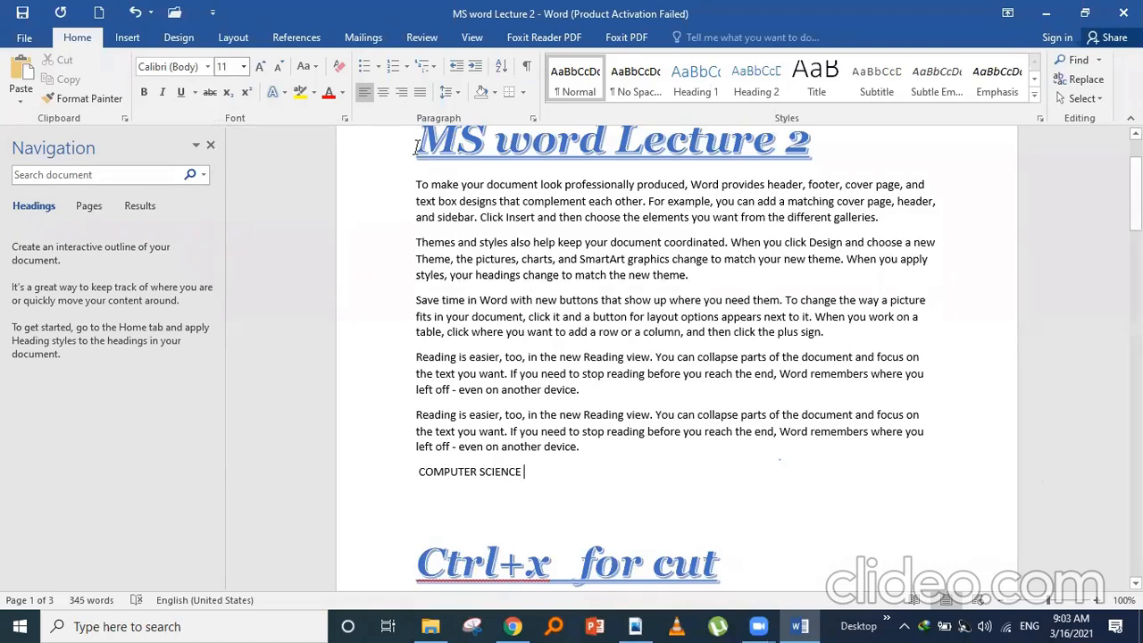
# - Copy the 'MS word Lecture 2' title formatting onto 'COMPUTER SCIENCE' with Format Painter
pyautogui.moveTo(416, 148); pyautogui.dragTo(816, 147)
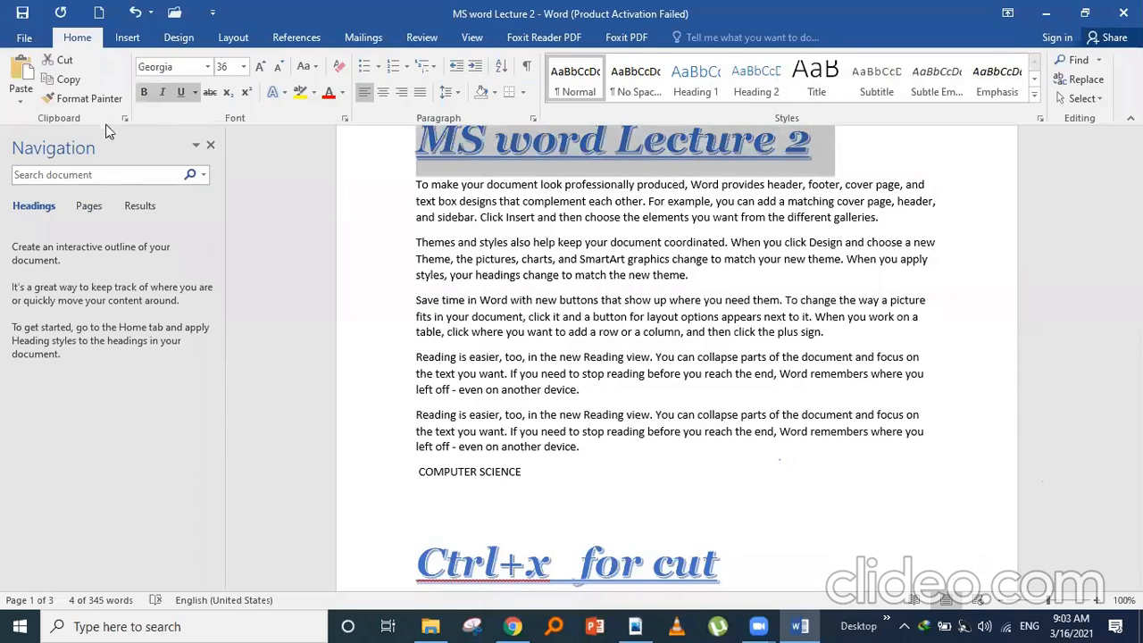
pyautogui.click(81, 100)
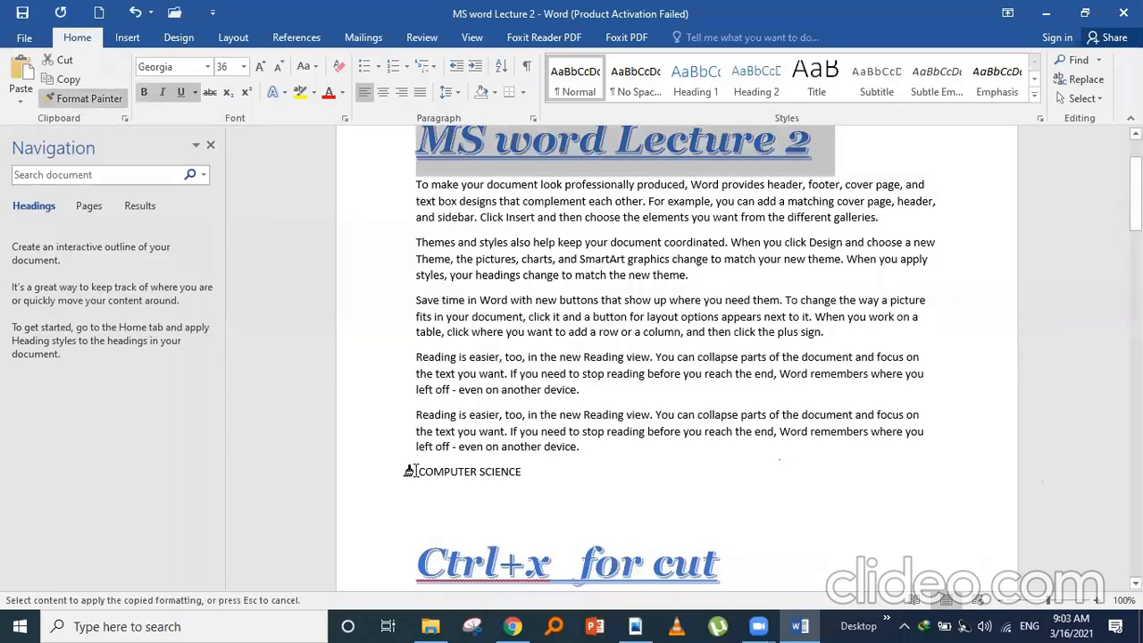
pyautogui.moveTo(409, 470); pyautogui.dragTo(515, 469)
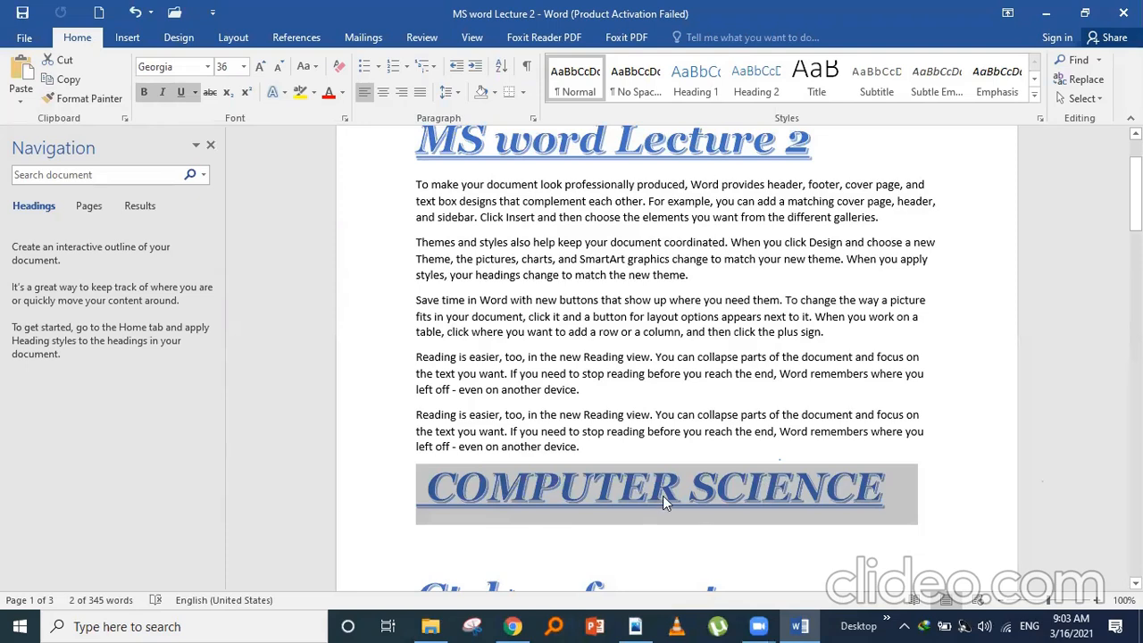
pyautogui.click(934, 462)
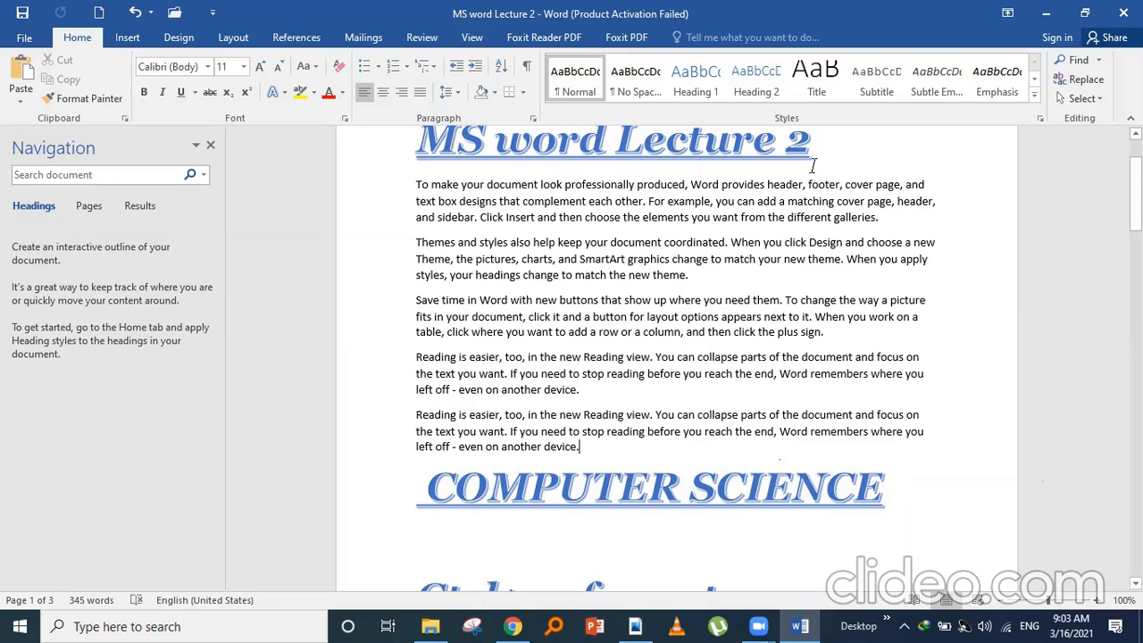
# - Insert several blank lines directly below the 'MS word Lecture 2' title
pyautogui.click(425, 489)
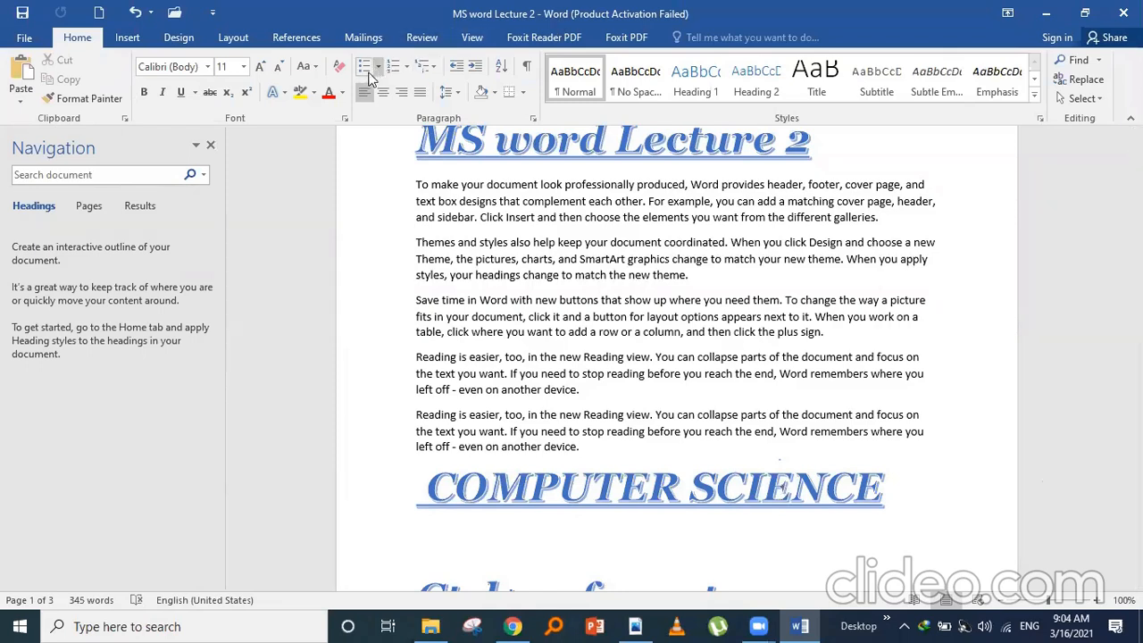
pyautogui.click(433, 71)
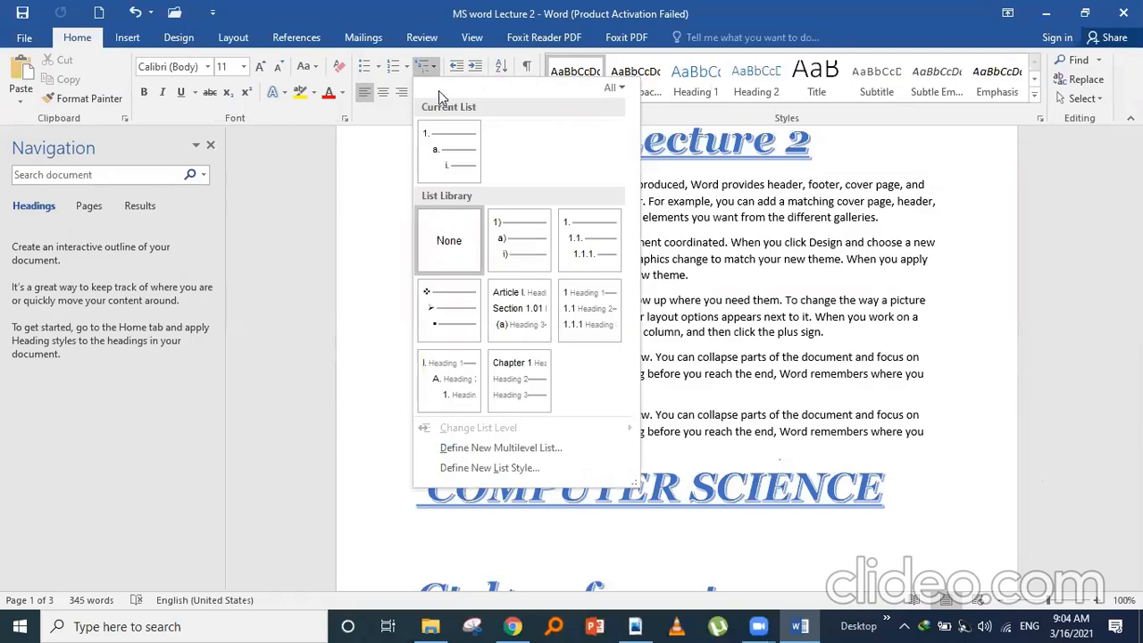
pyautogui.click(436, 72)
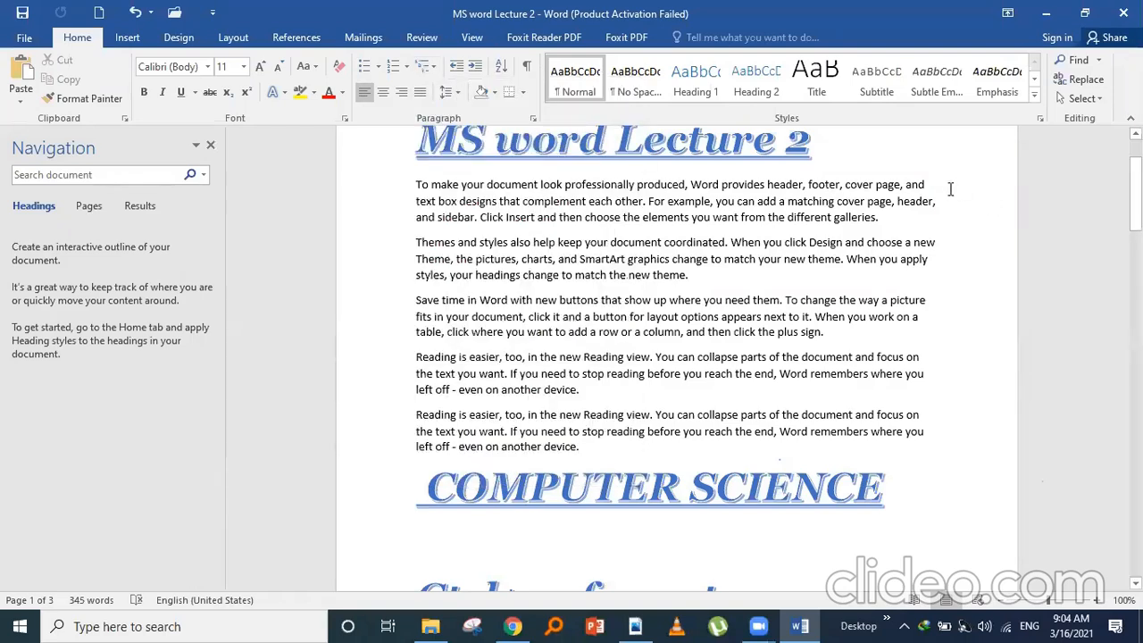
pyautogui.click(834, 153)
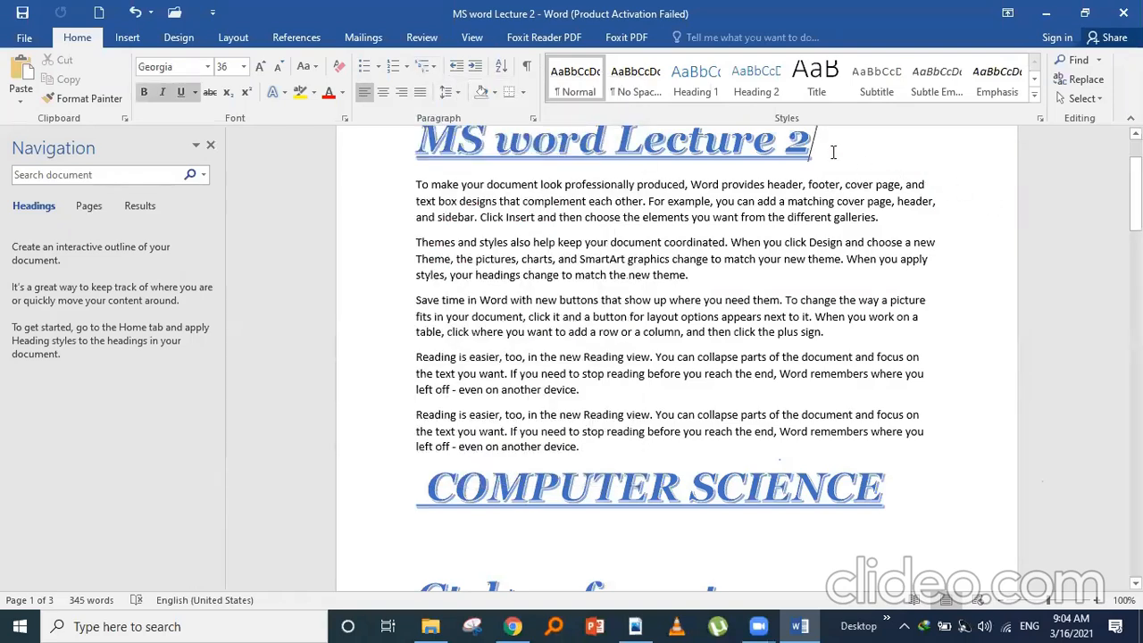
pyautogui.press('Return')
pyautogui.press('Return')
pyautogui.press('Return')
pyautogui.press('Return')
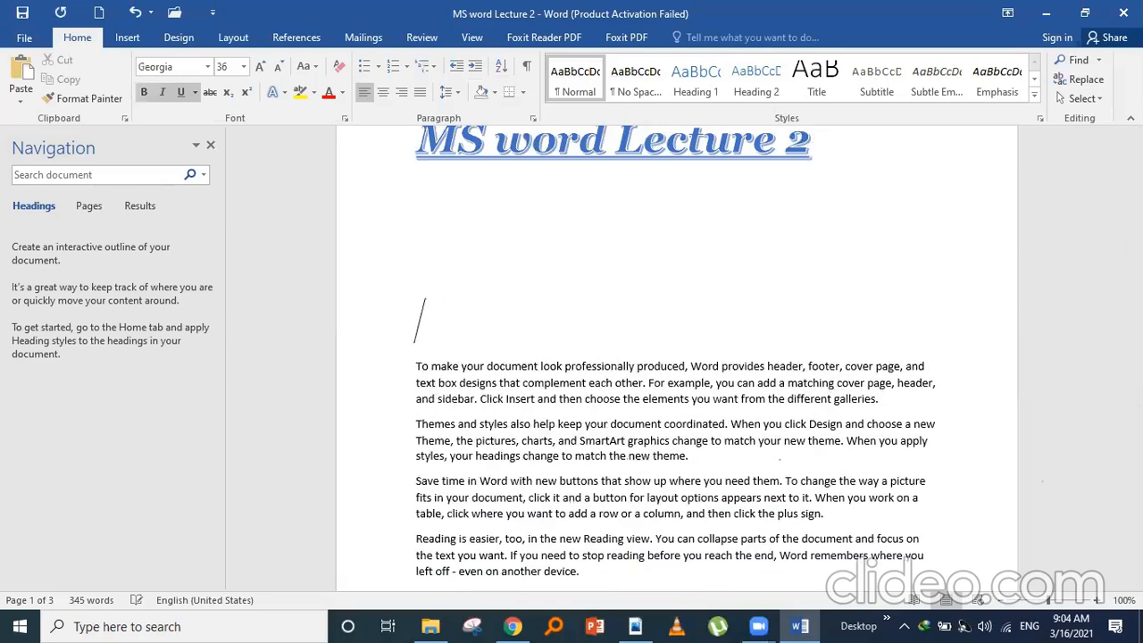
pyautogui.press('Up')
pyautogui.press('Up')
pyautogui.press('Up')
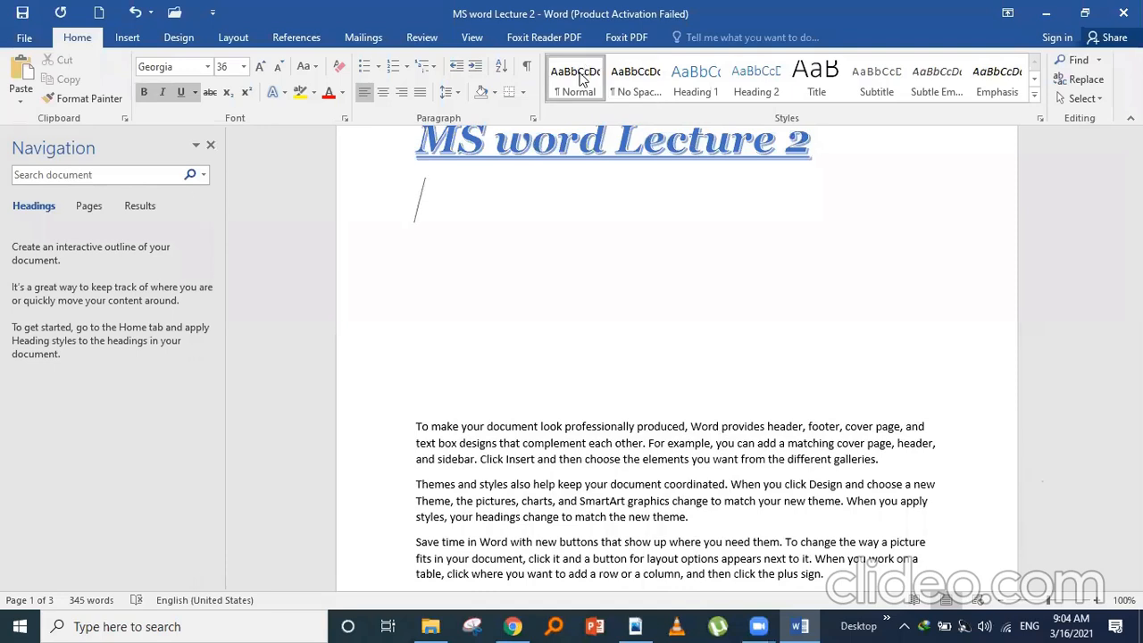
pyautogui.press('Delete')
pyautogui.press('Return')
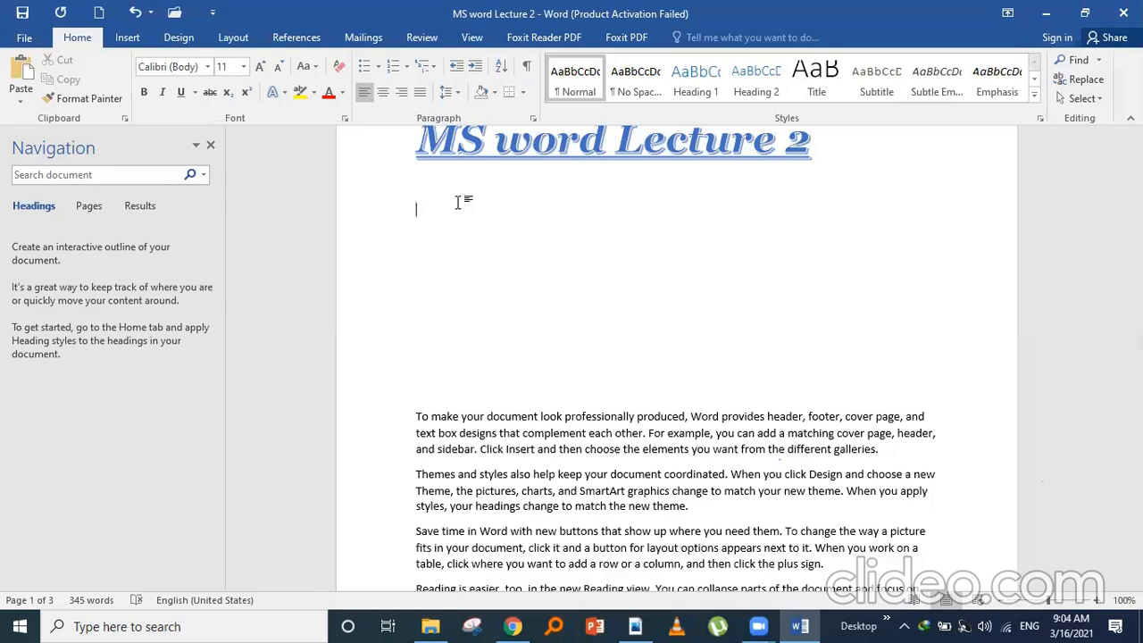
# - Start a 1) a) i) outline with '1) File Tab' and indent the next item to a)
pyautogui.click(435, 69)
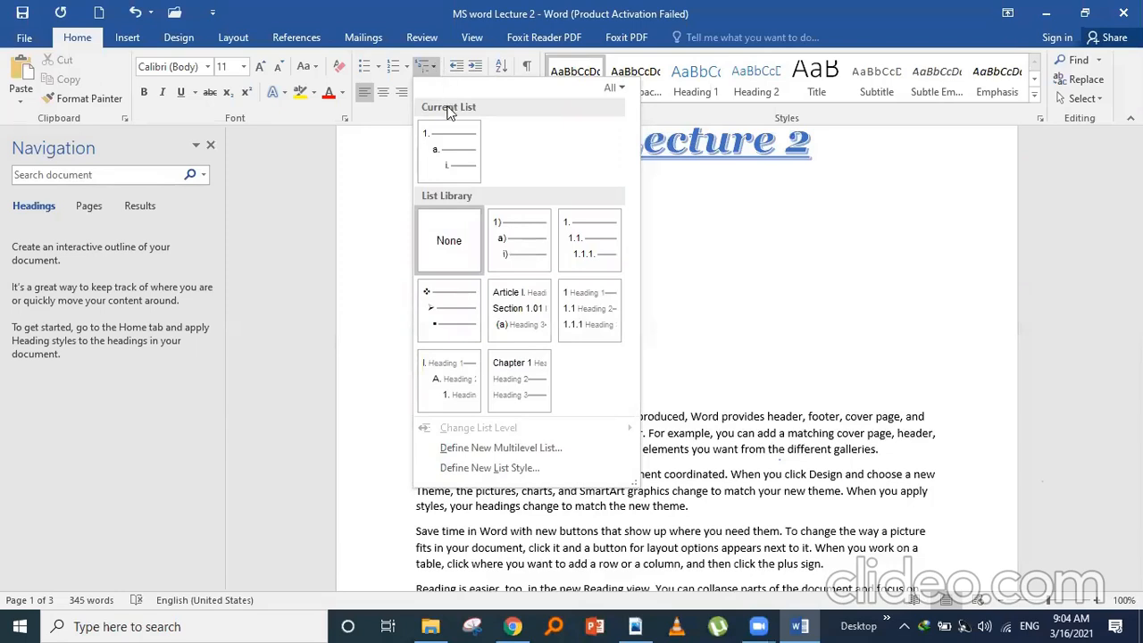
pyautogui.moveTo(464, 150)
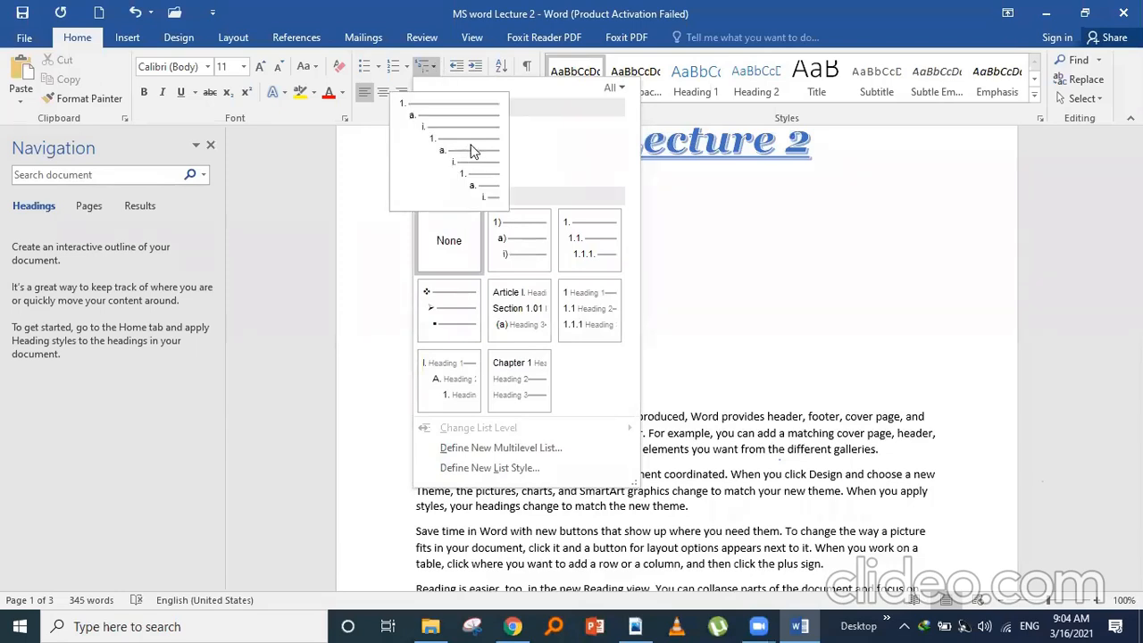
pyautogui.moveTo(533, 232)
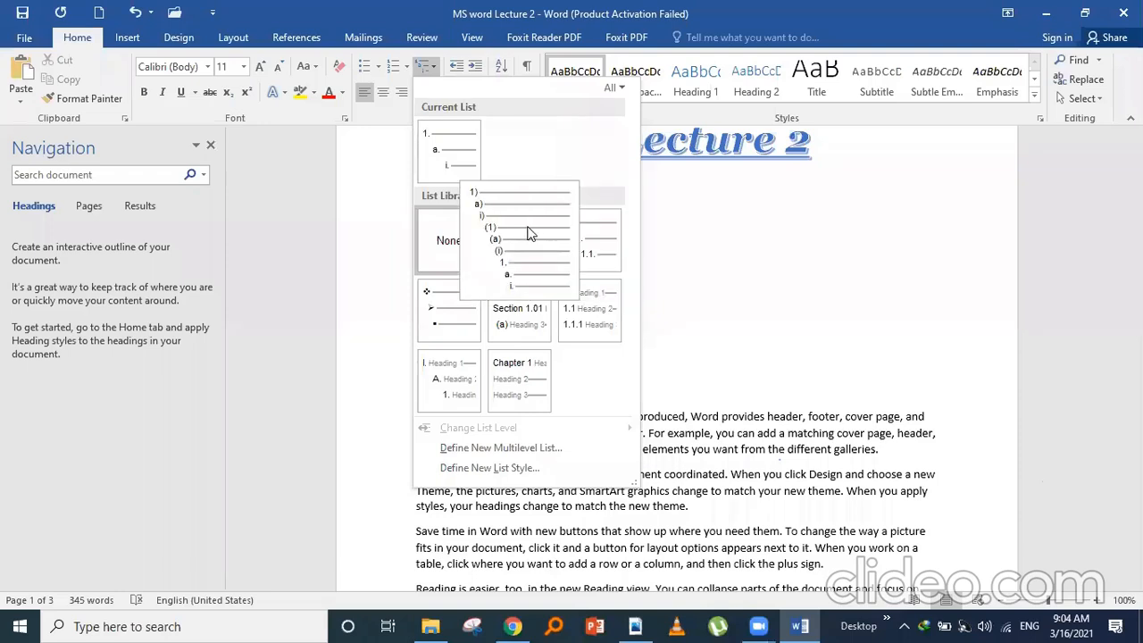
pyautogui.click(528, 233)
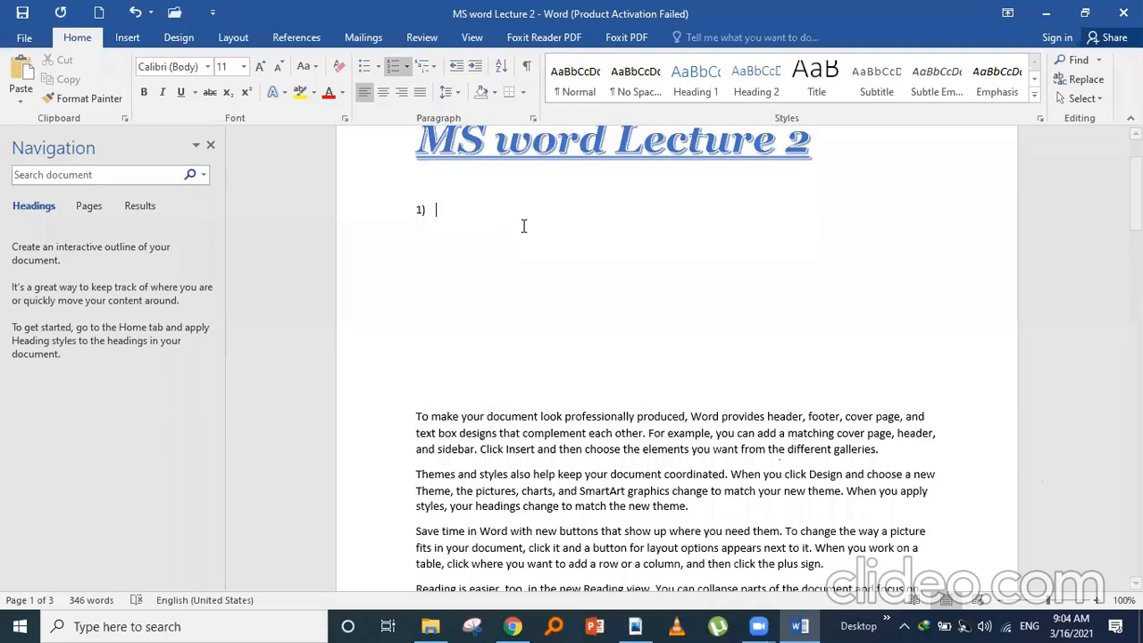
pyautogui.write('File Tab')
pyautogui.press('Return')
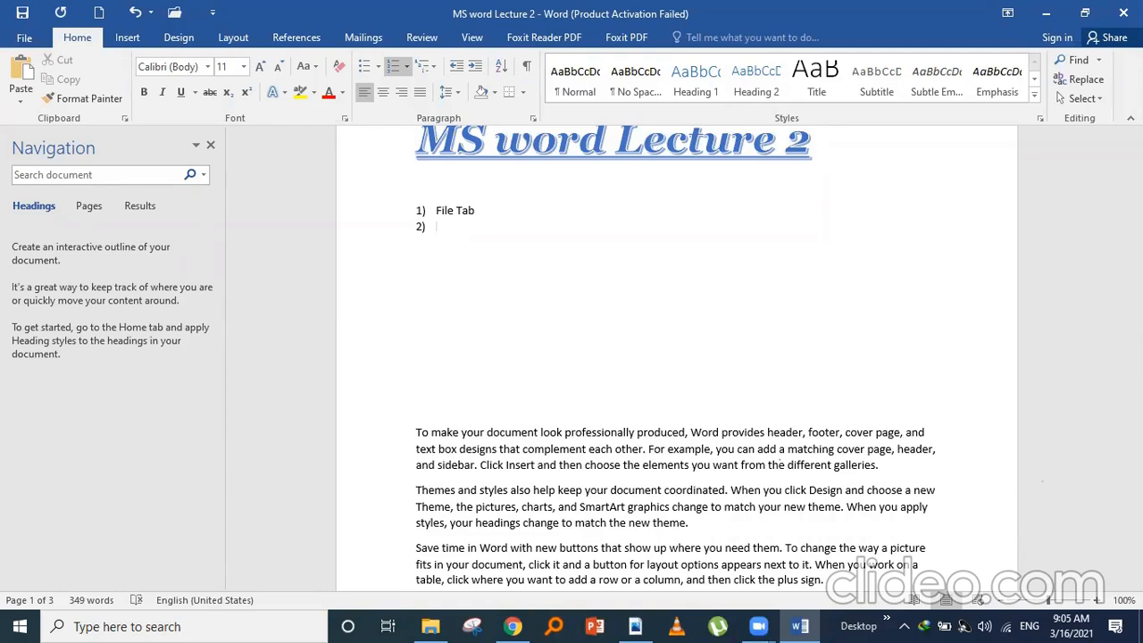
pyautogui.press('Tab')
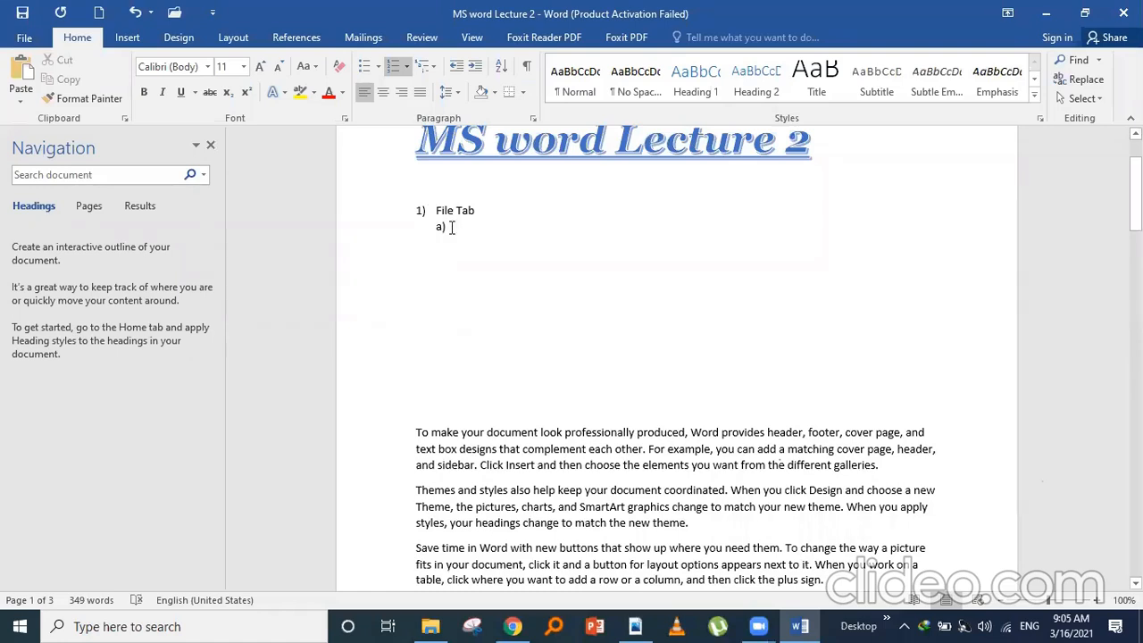
# - Enter sub-items Open, Save, Save as, Export and Password under File Tab, leaving f) empty
pyautogui.write('Open')
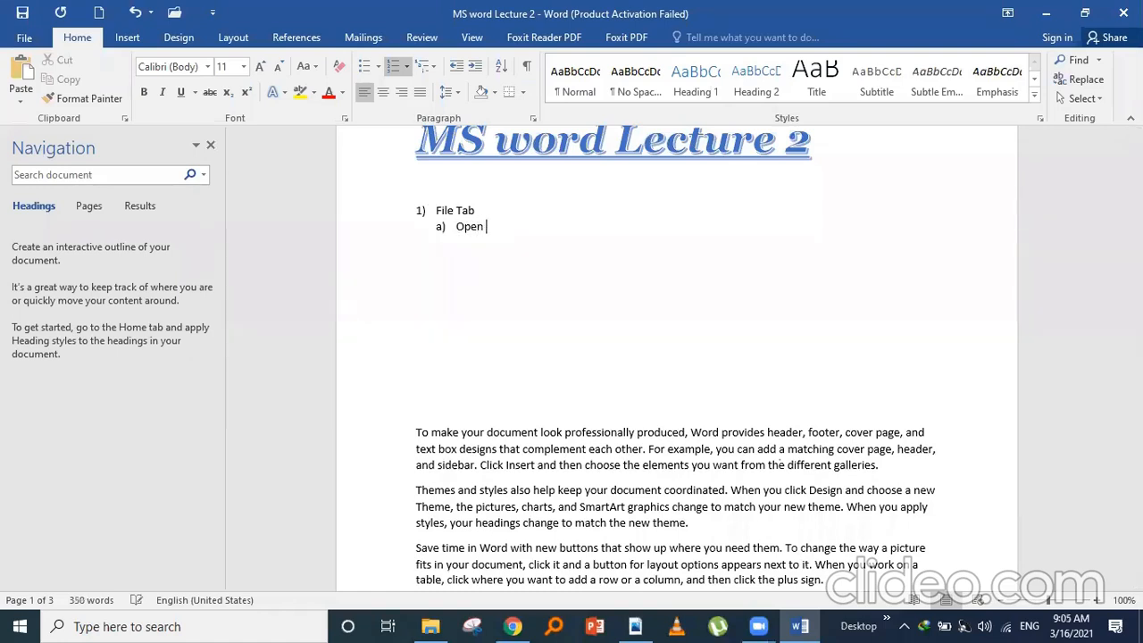
pyautogui.press('Return')
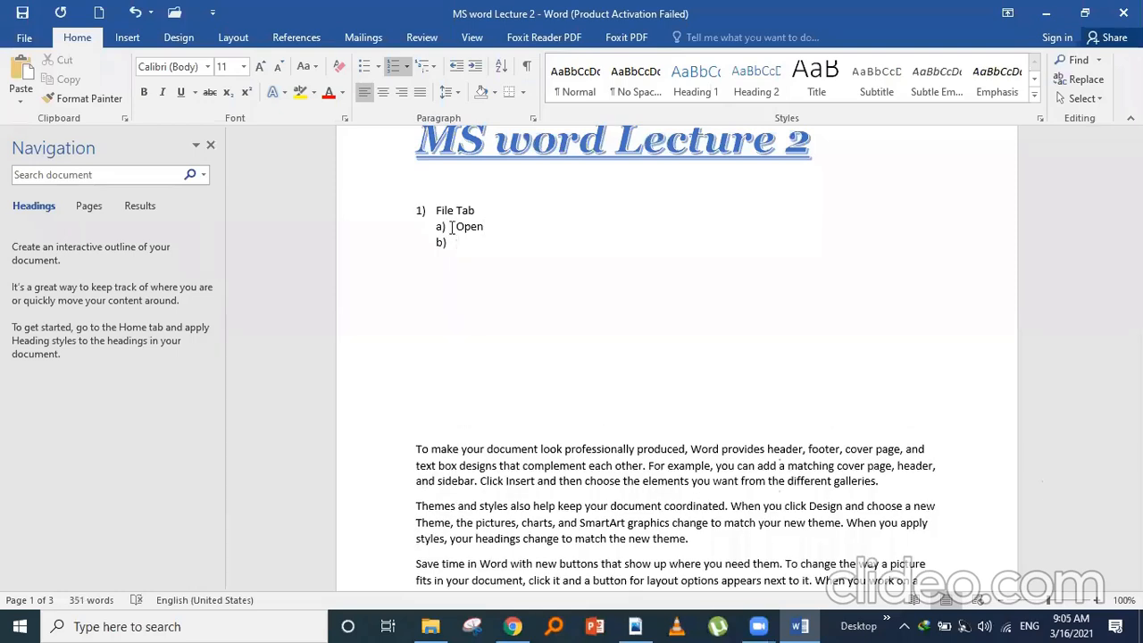
pyautogui.write('Save')
pyautogui.press('Return')
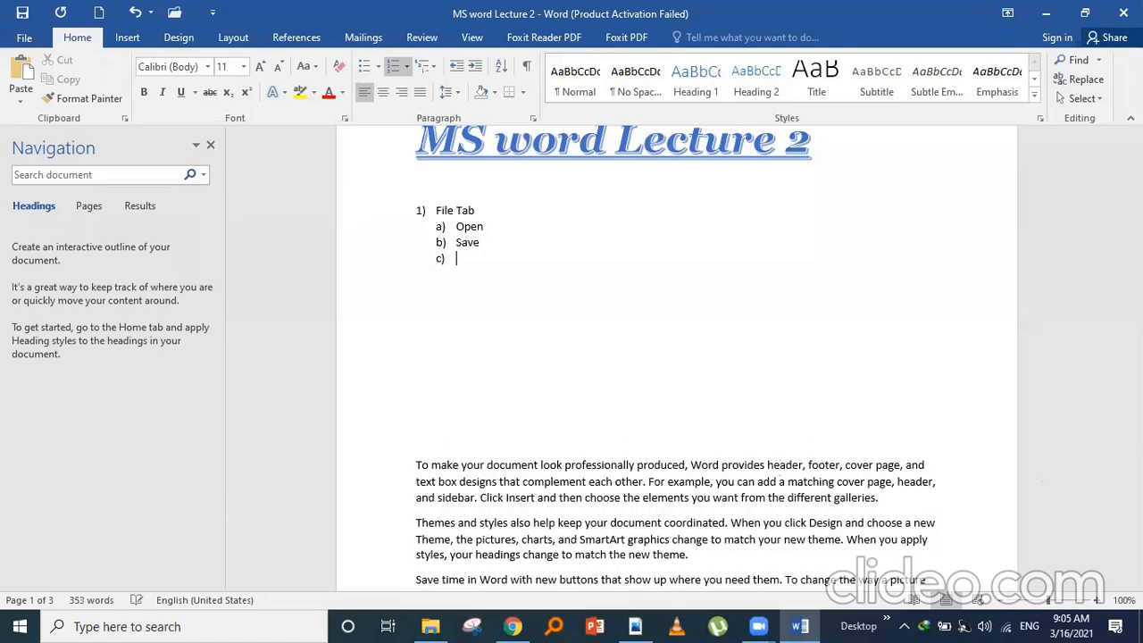
pyautogui.write('Save as')
pyautogui.press('Return')
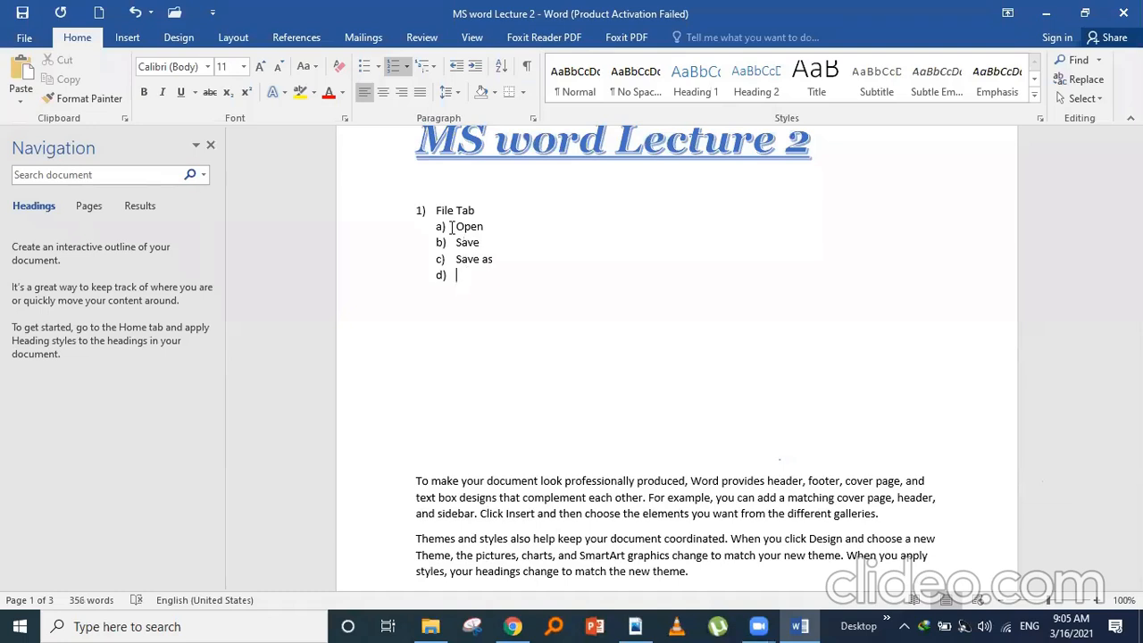
pyautogui.write('Export')
pyautogui.press('Return')
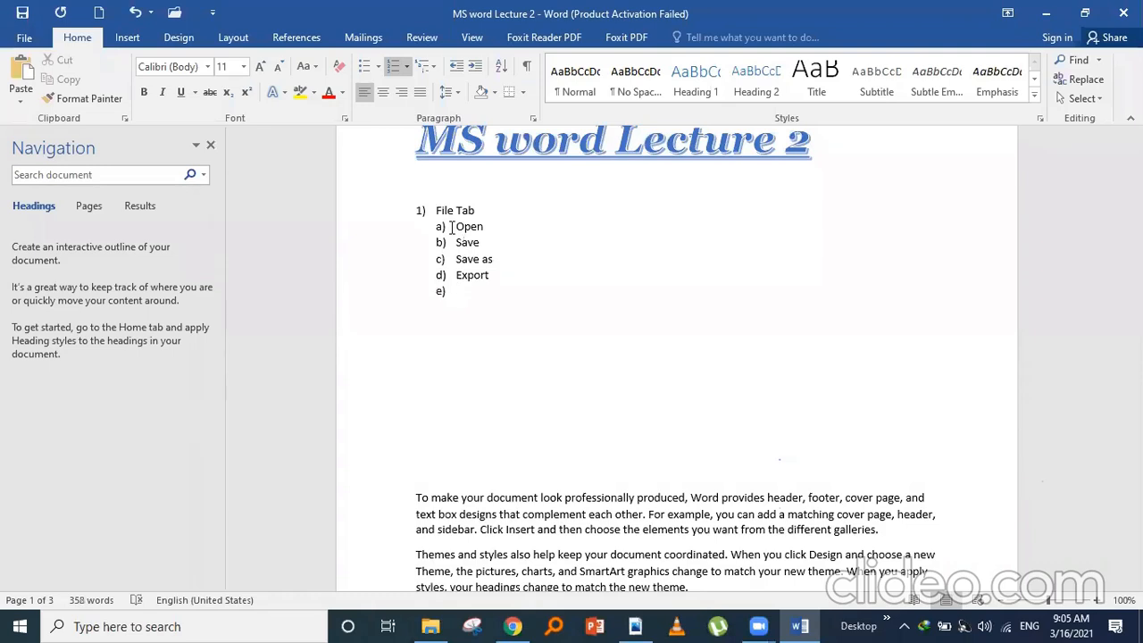
pyautogui.write('P')
pyautogui.write('a')
pyautogui.write('sro')
pyautogui.write('d')
pyautogui.press('BackSpace')
pyautogui.press('BackSpace')
pyautogui.press('BackSpace')
pyautogui.write('sword')
pyautogui.press('Return')
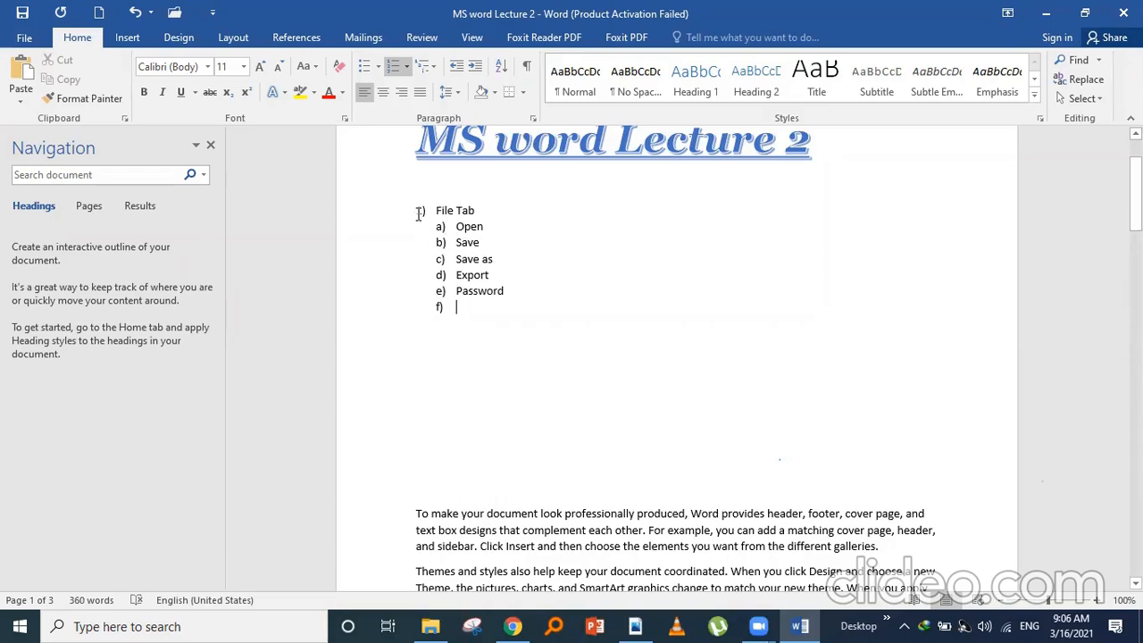
pyautogui.click(443, 317)
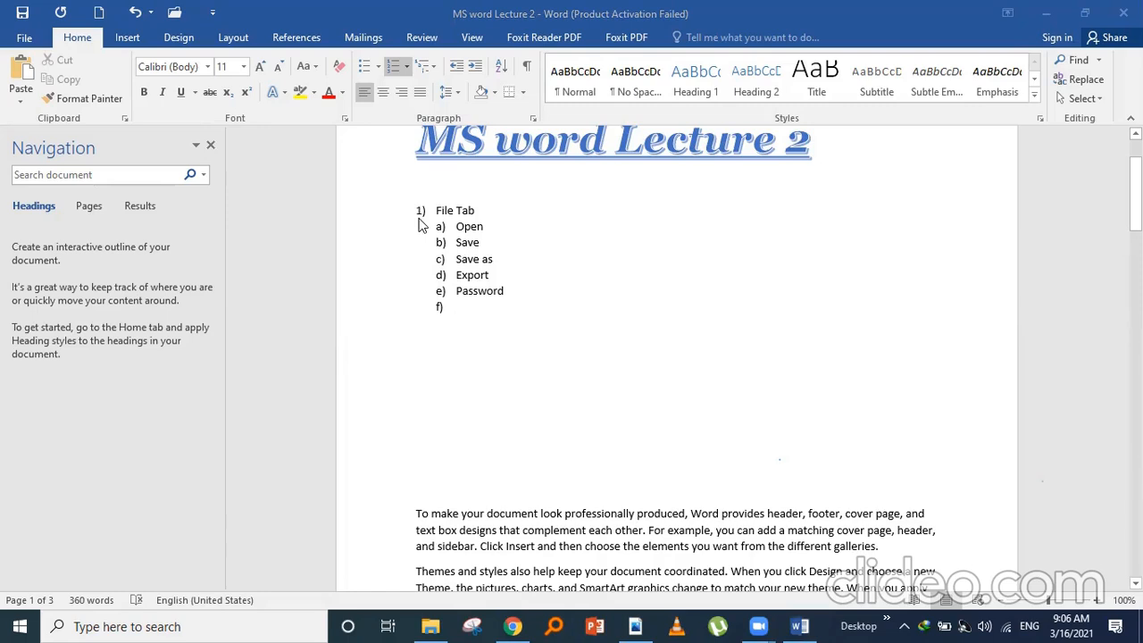
# - Promote the empty item to '2) Home Tab' and add sub-item 'a) Clipboard' beneath it
pyautogui.click(420, 219)
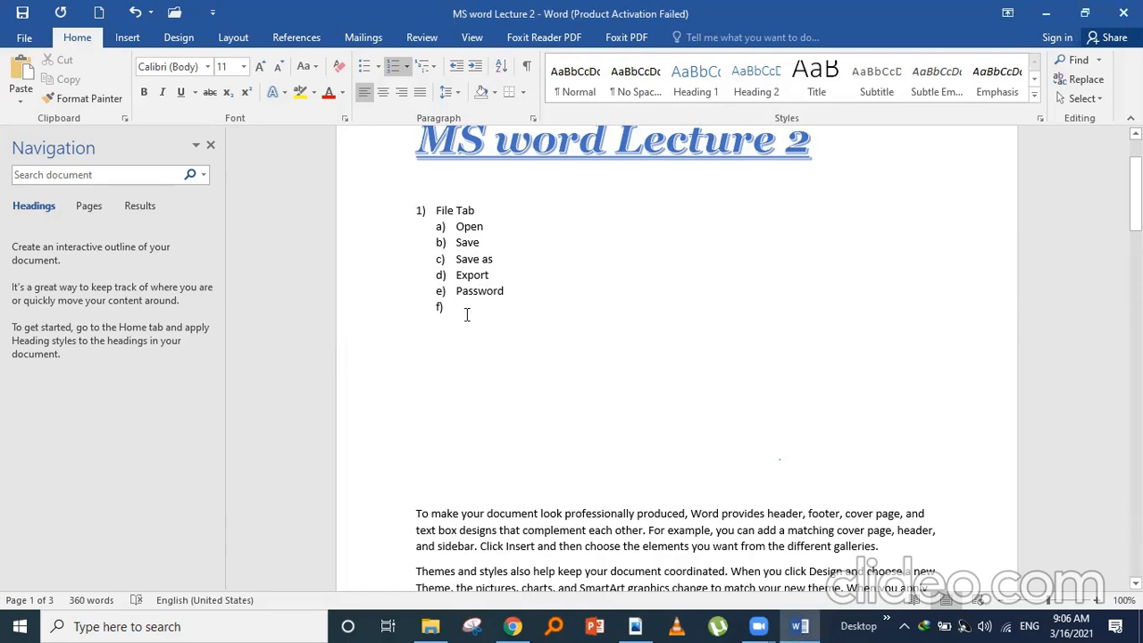
pyautogui.hotkey('shift', 'Tab')
pyautogui.write('Home Tab')
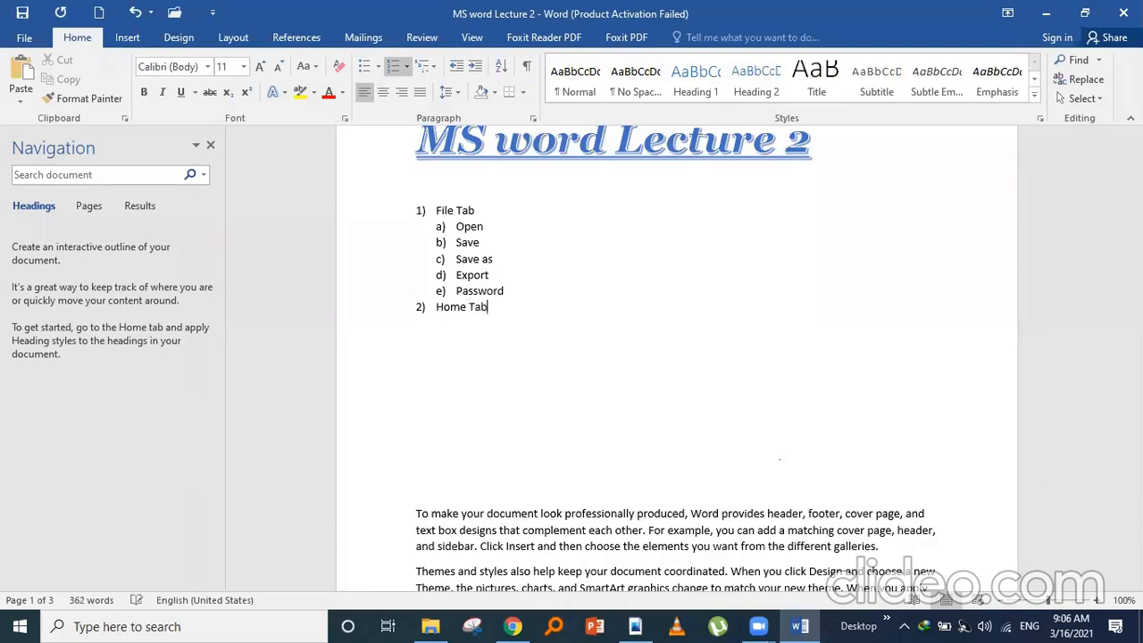
pyautogui.press('Return')
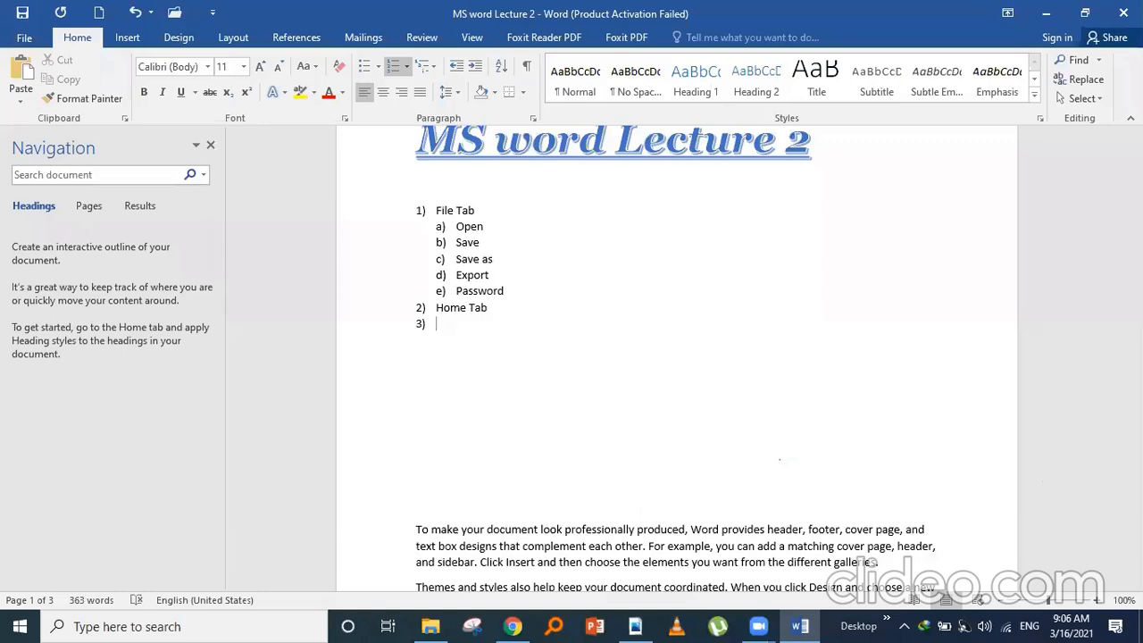
pyautogui.press('Tab')
pyautogui.write('Clipboard')
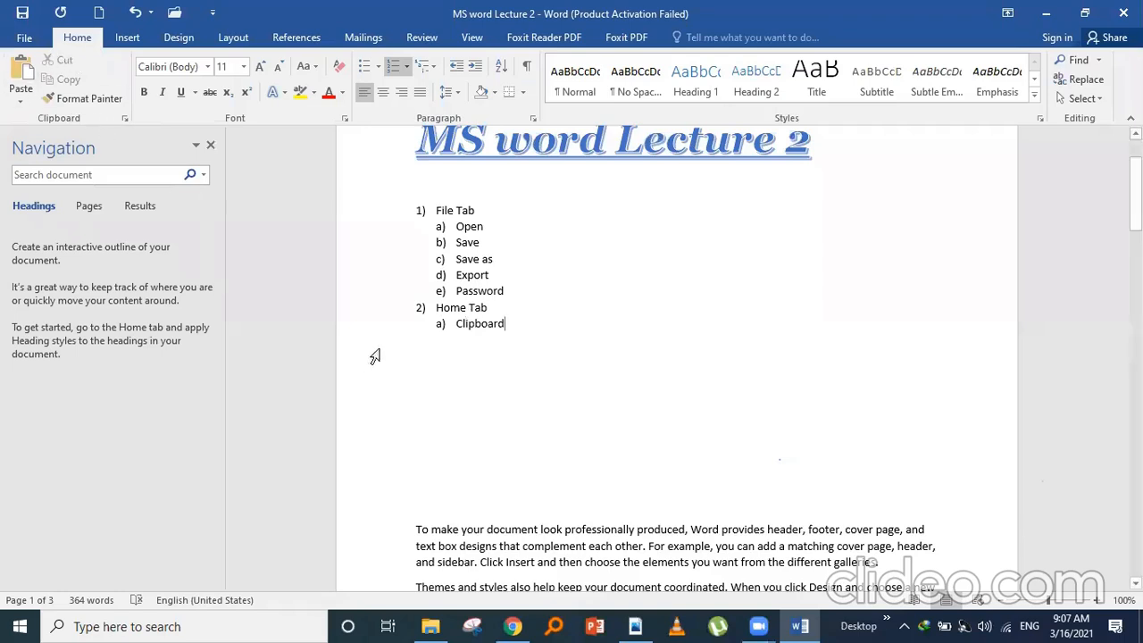
# - Add roman-numeral sub-items Cut, Paste and Copy under Clipboard
pyautogui.click(525, 335)
pyautogui.press('Return')
pyautogui.press('Tab')
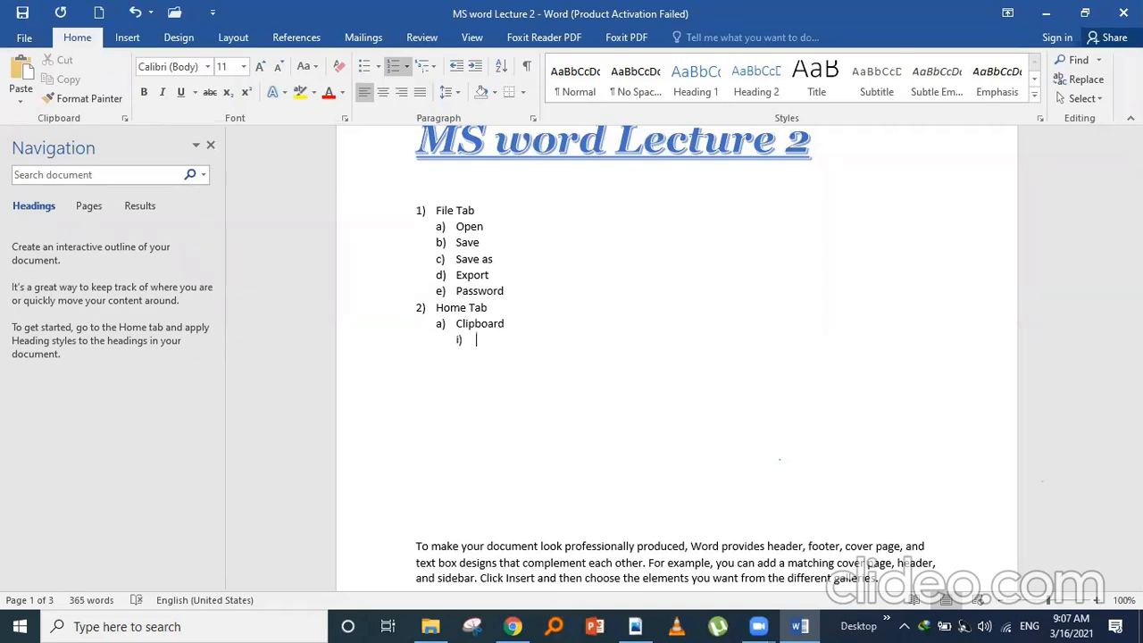
pyautogui.write('Cut')
pyautogui.press('Return')
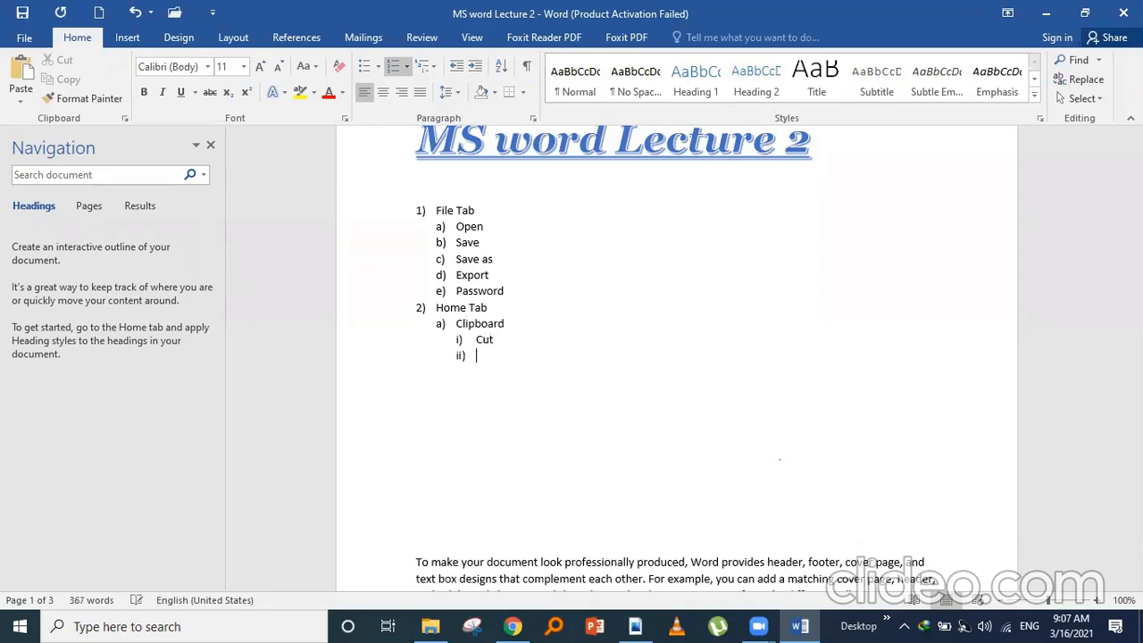
pyautogui.write('Paste')
pyautogui.press('Return')
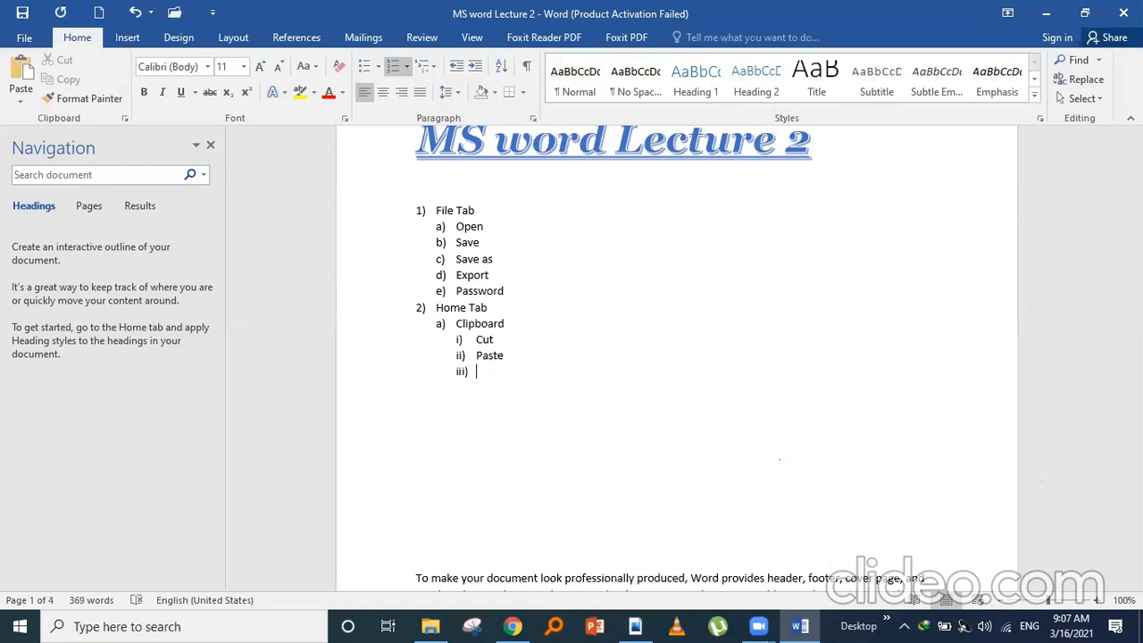
pyautogui.write('C')
pyautogui.write('opy')
pyautogui.press('Return')
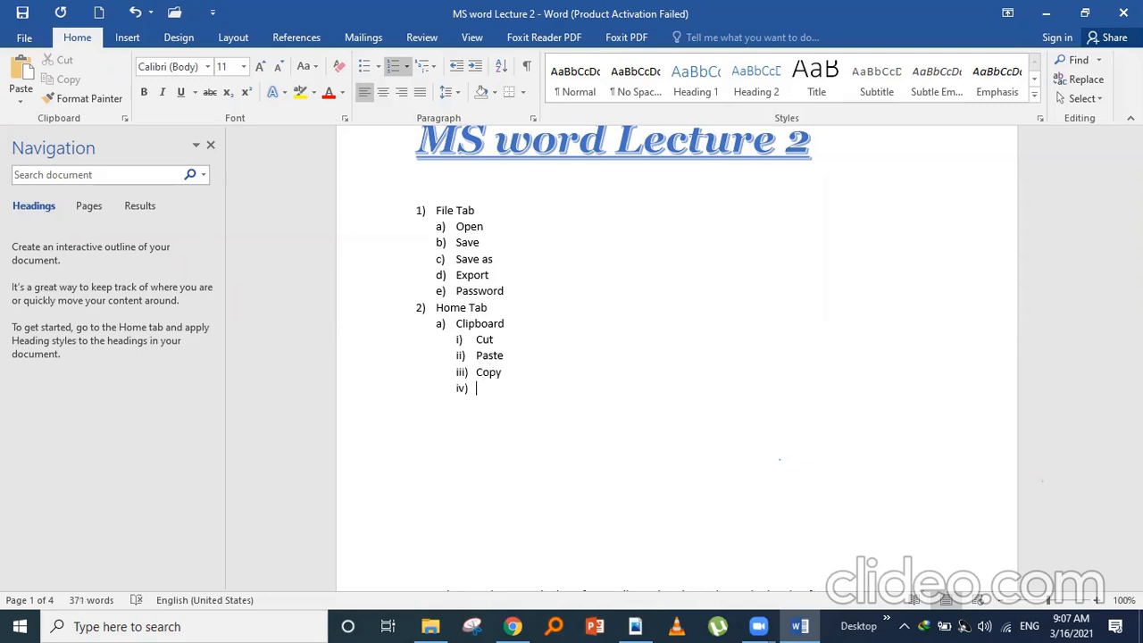
# - Add 'Paste Special' as the fourth roman-numeral item under Clipboard
pyautogui.write('Paste')
pyautogui.press('Return')
pyautogui.press('BackSpace')
pyautogui.press('BackSpace')
pyautogui.press('BackSpace')
pyautogui.write('s')
pyautogui.press('BackSpace')
pyautogui.press('BackSpace')
pyautogui.write('Special')
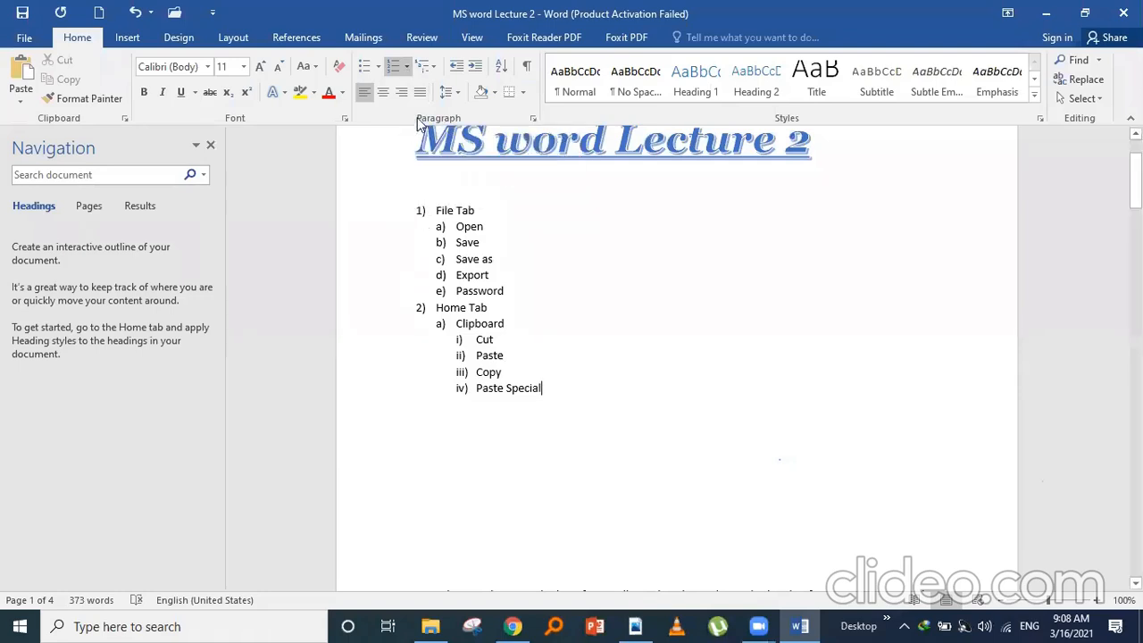
# - Apply the 1) a) i) multilevel list style to the outline
pyautogui.click(406, 66)
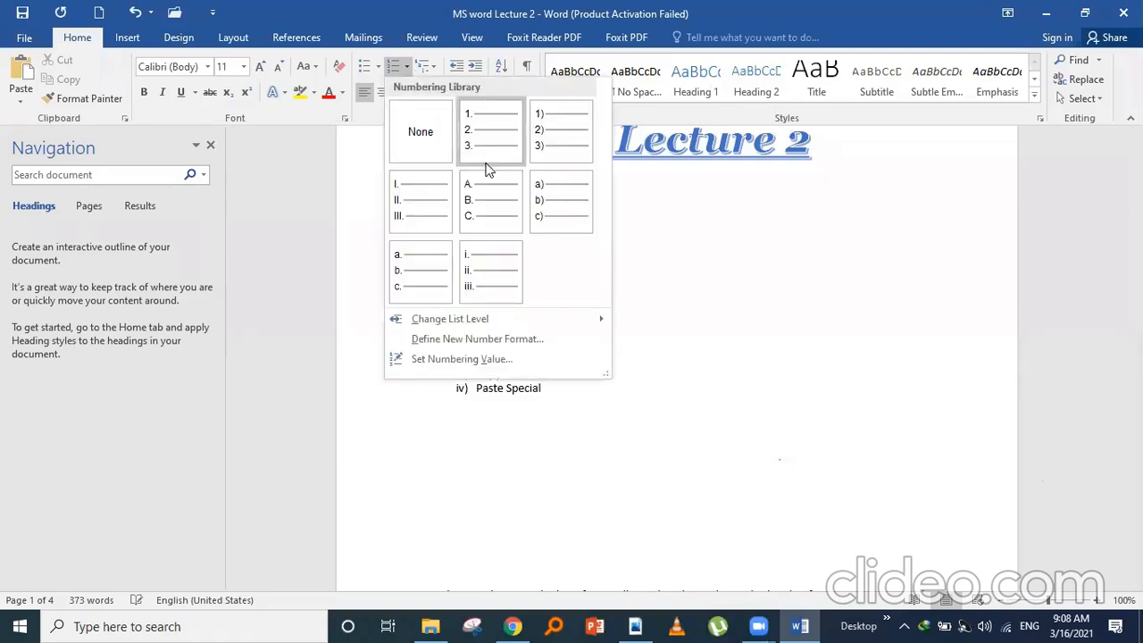
pyautogui.click(436, 70)
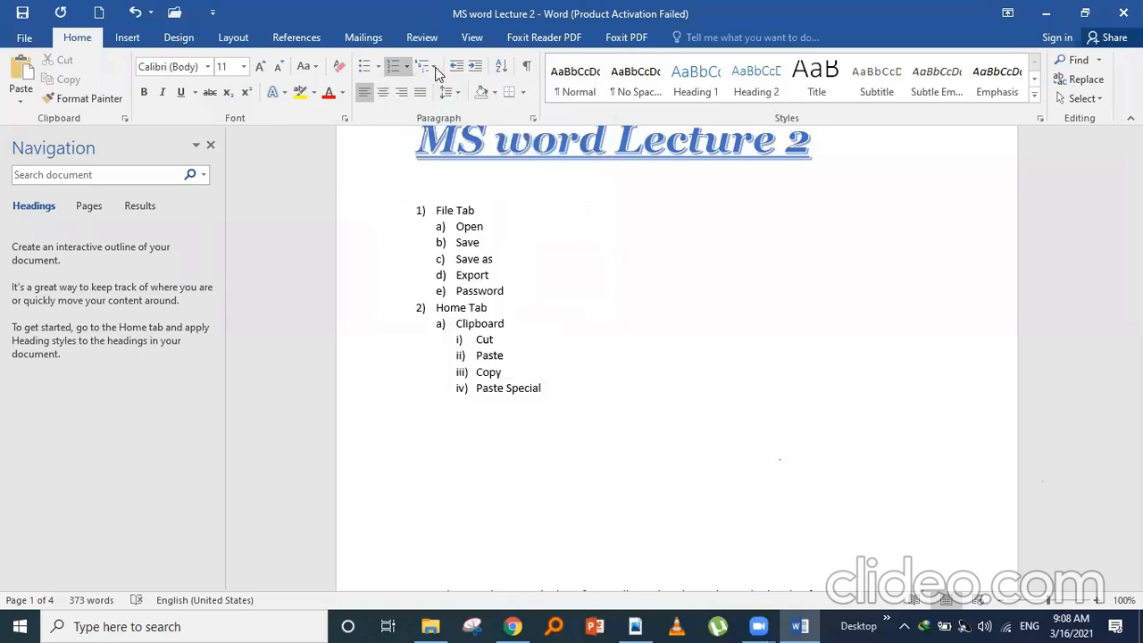
pyautogui.click(436, 69)
pyautogui.moveTo(547, 268)
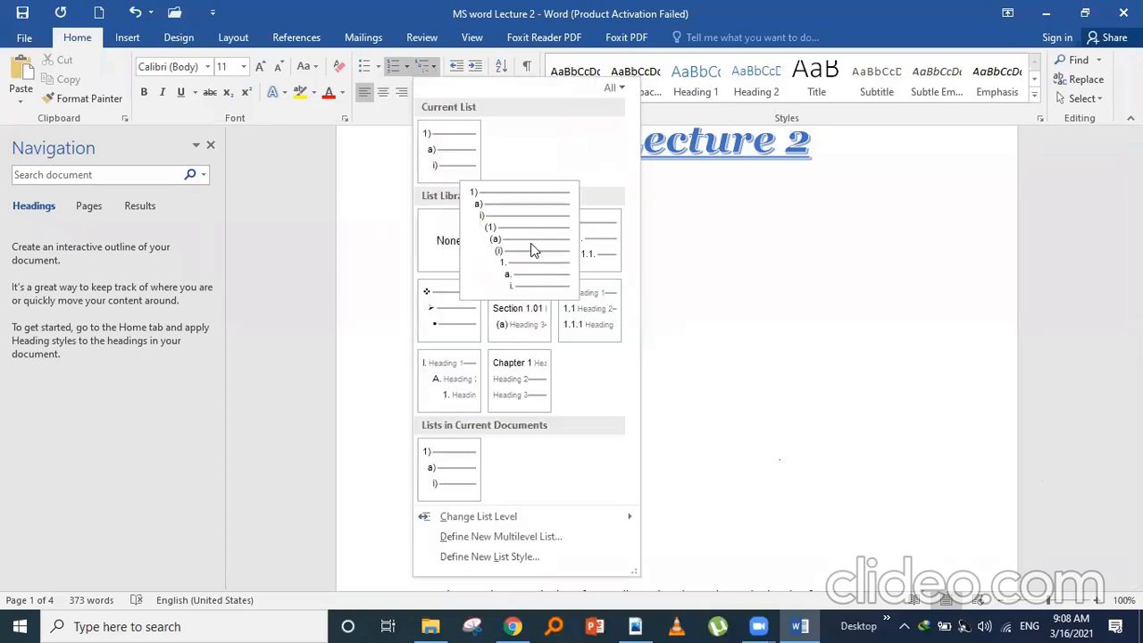
pyautogui.click(531, 250)
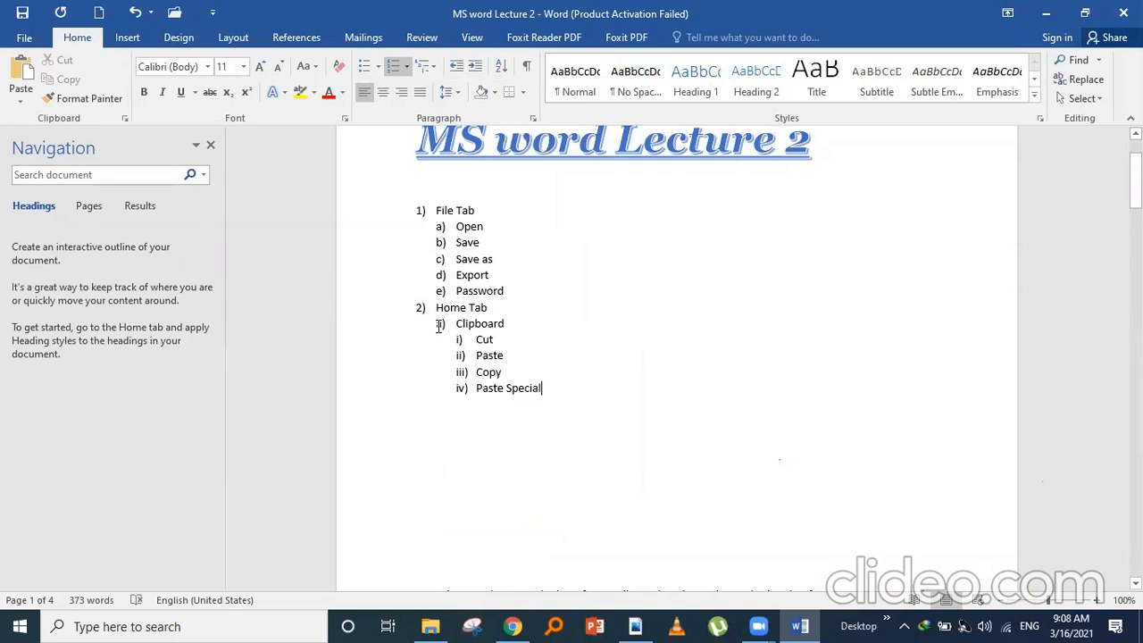
# - Add a new empty item after Paste Special, promoted to sub-item b) under Home Tab
pyautogui.click(498, 389)
pyautogui.press('Return')
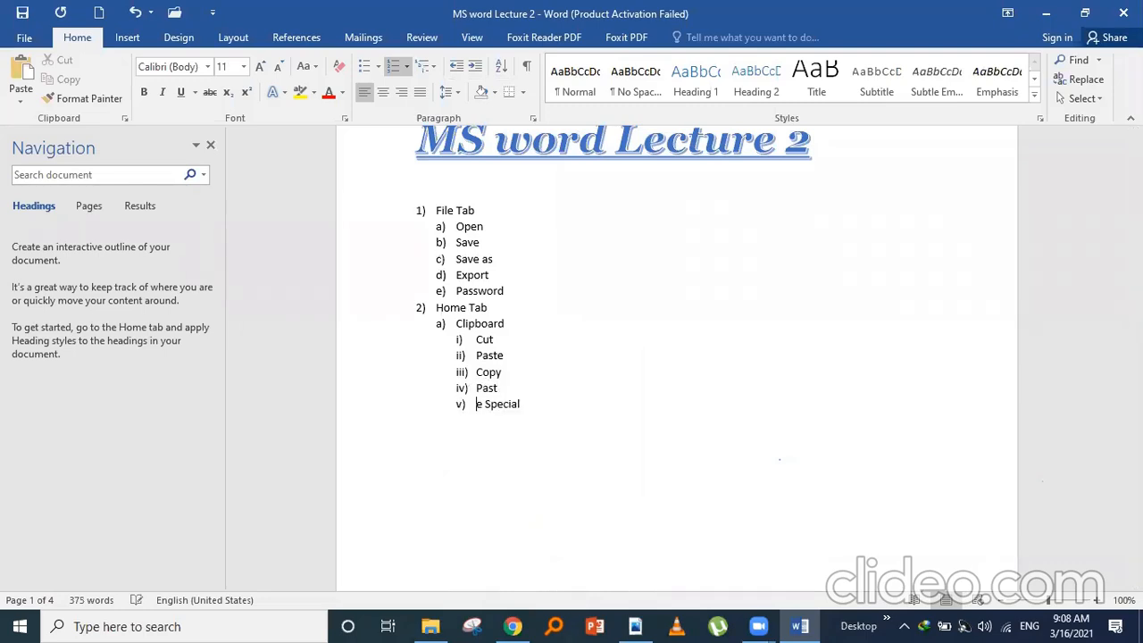
pyautogui.press('BackSpace')
pyautogui.press('BackSpace')
pyautogui.press('BackSpace')
pyautogui.press('Right')
pyautogui.press('Right')
pyautogui.press('Right')
pyautogui.press('Right')
pyautogui.press('Right')
pyautogui.press('Right')
pyautogui.press('Right')
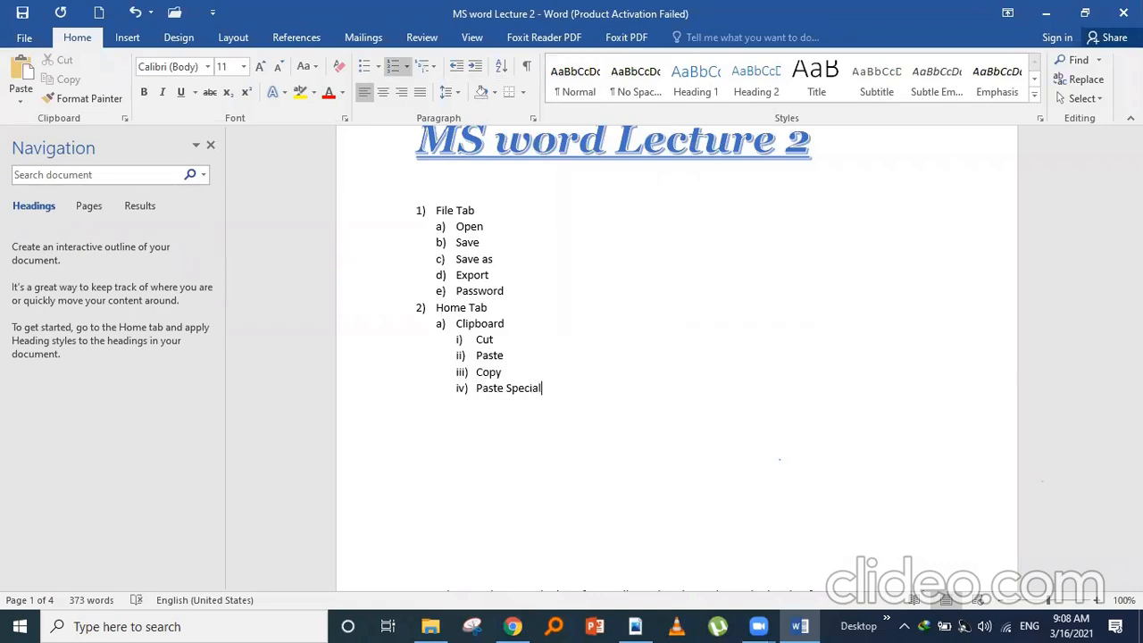
pyautogui.press('Return')
pyautogui.hotkey('shift', 'Tab')
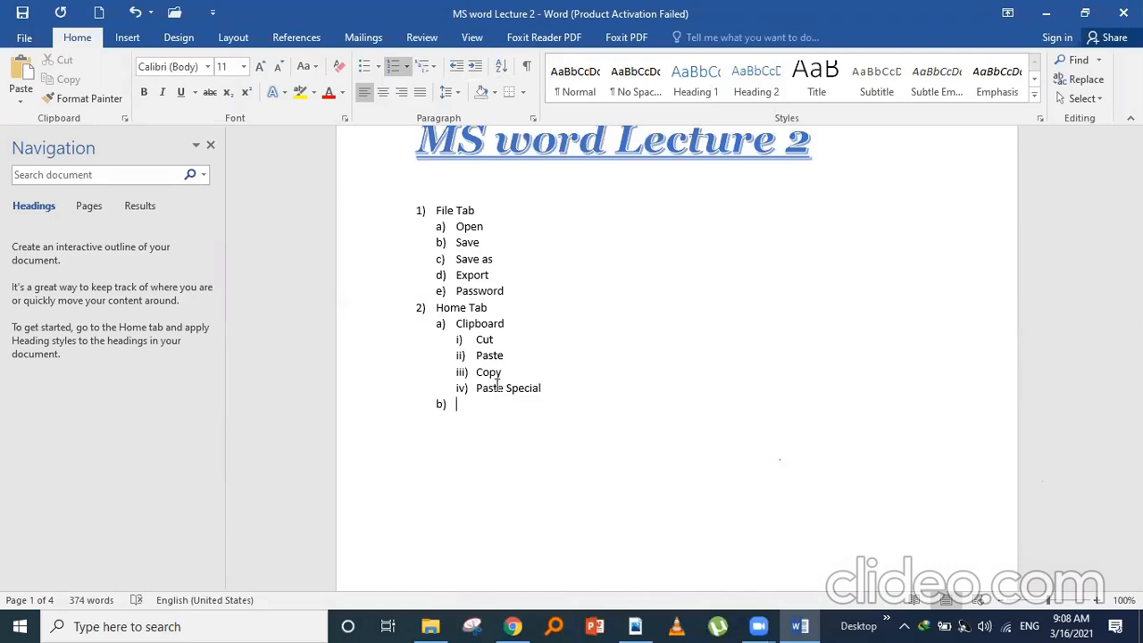